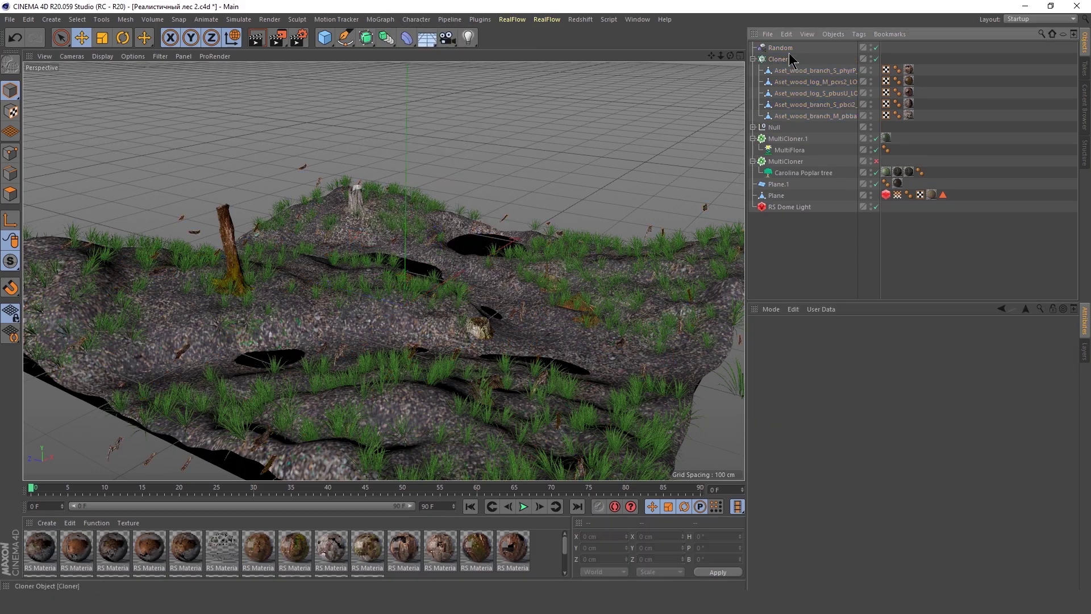
Show the Random effector's Randomize parameters for the finished forest terrain scene.
left_click(780, 48)
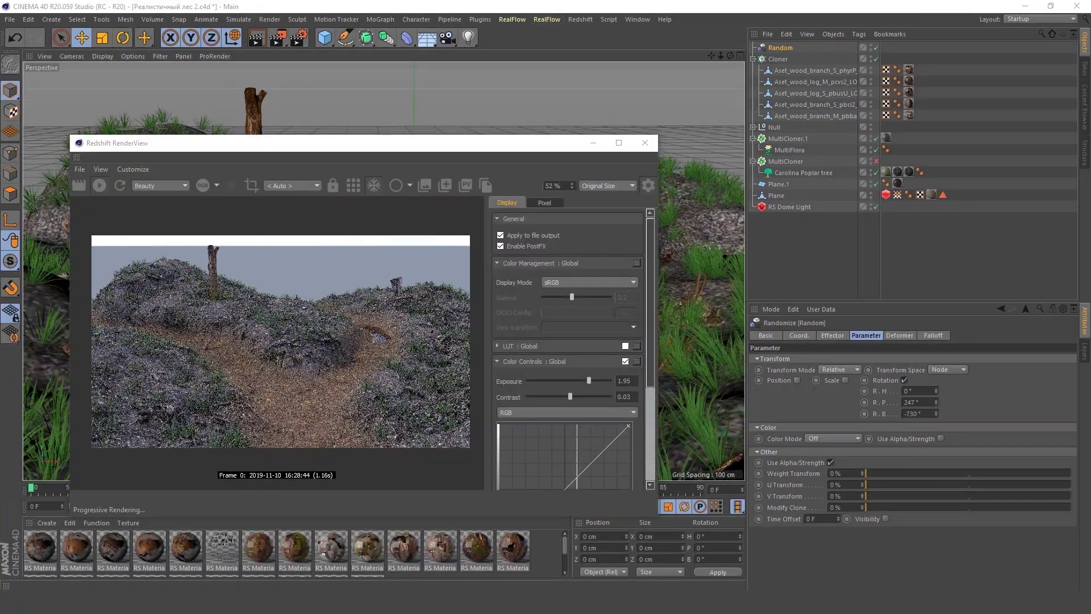
Zoom the Redshift render of the forest path to 90% and move the render window aside.
scroll(332, 391, "up", 3)
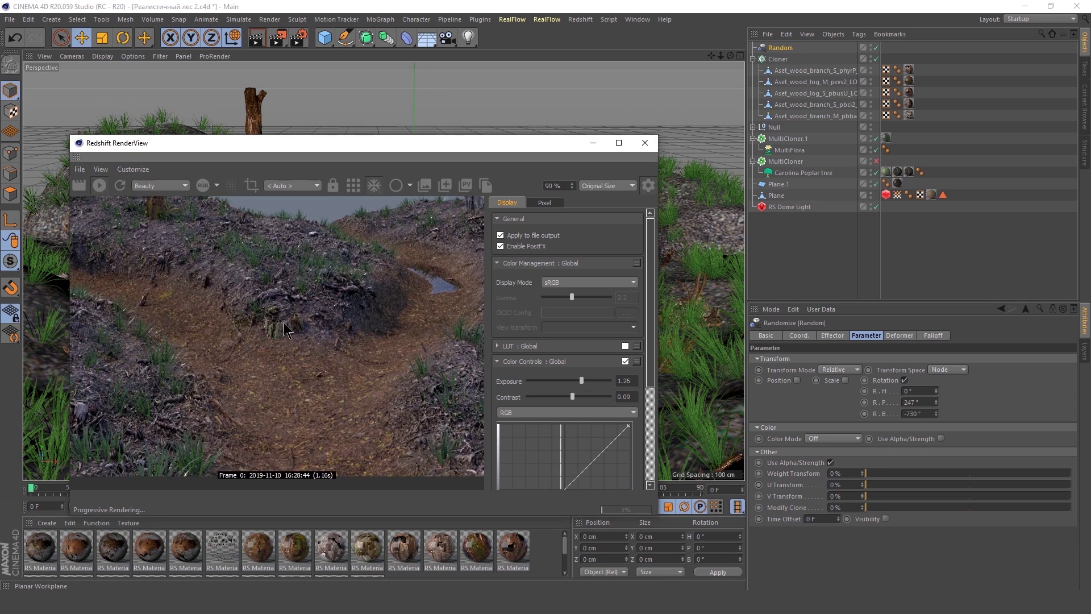
left_click(774, 128)
mouse_move(248, 144)
left_mouse_down()
mouse_move(726, 117)
mouse_move(285, 104)
left_mouse_up()
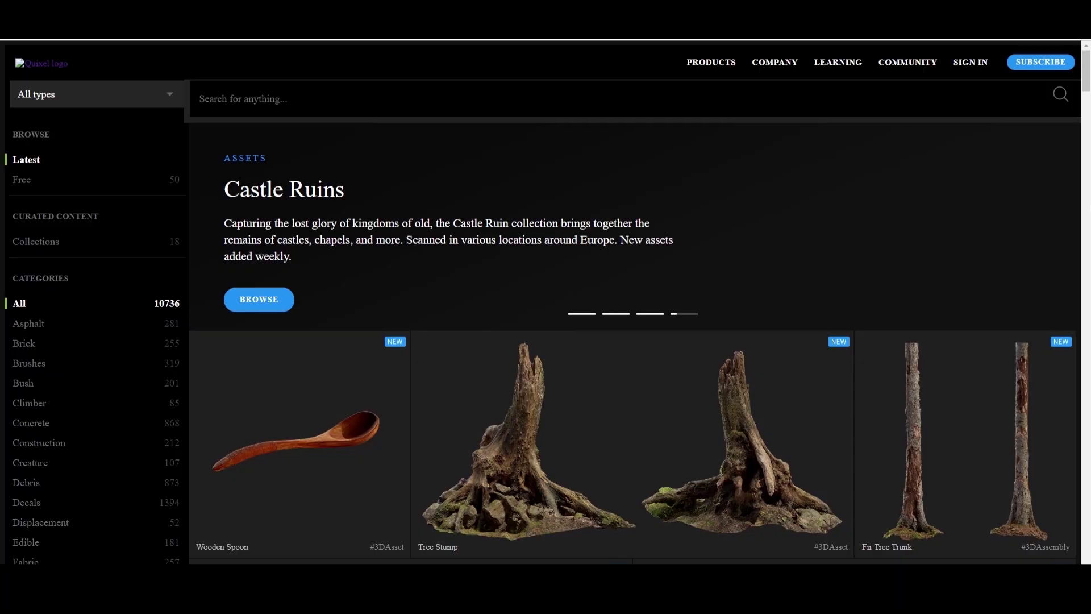
Browse Megascans curated collections such as Iceland, Forest Undergrowth and Meadow.
mouse_move(1086, 71)
left_mouse_down()
mouse_move(1018, 480)
mouse_move(1057, 57)
left_mouse_up()
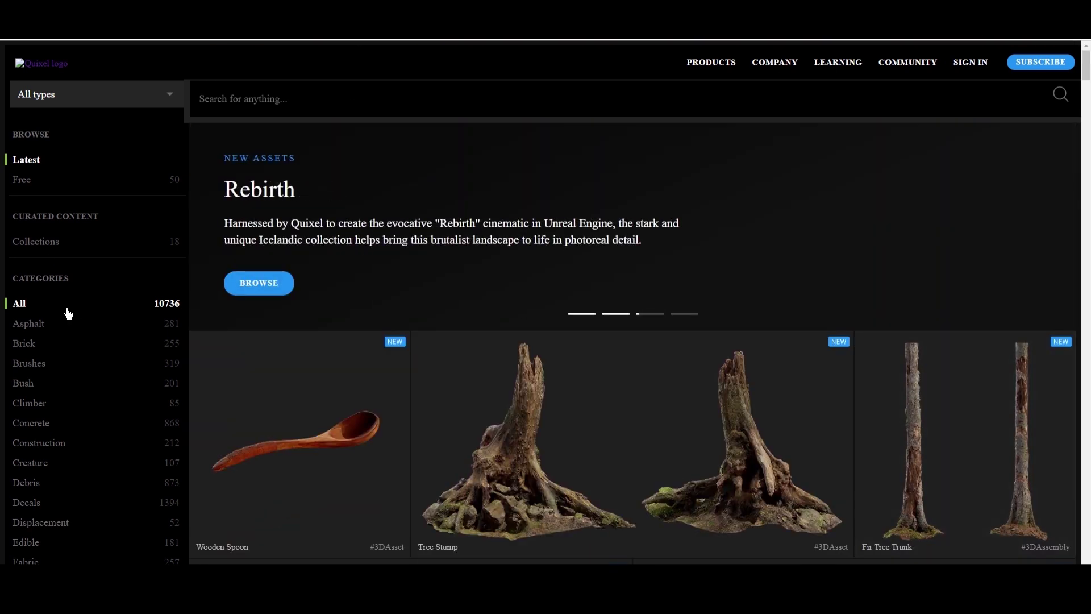
left_click(49, 244)
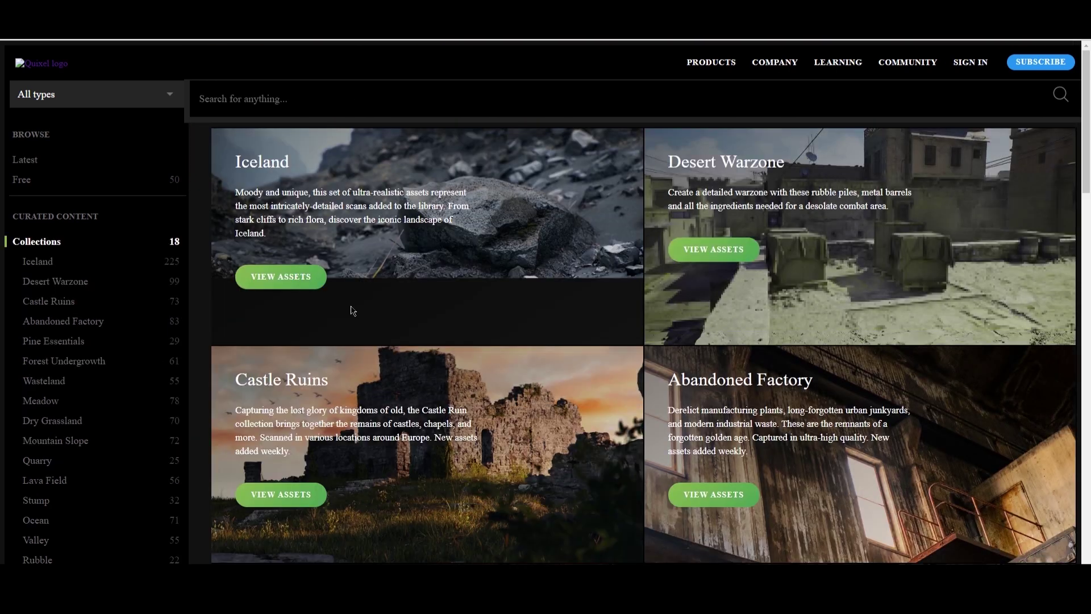
scroll(350, 310, "down", 5)
scroll(350, 306, "down", 4)
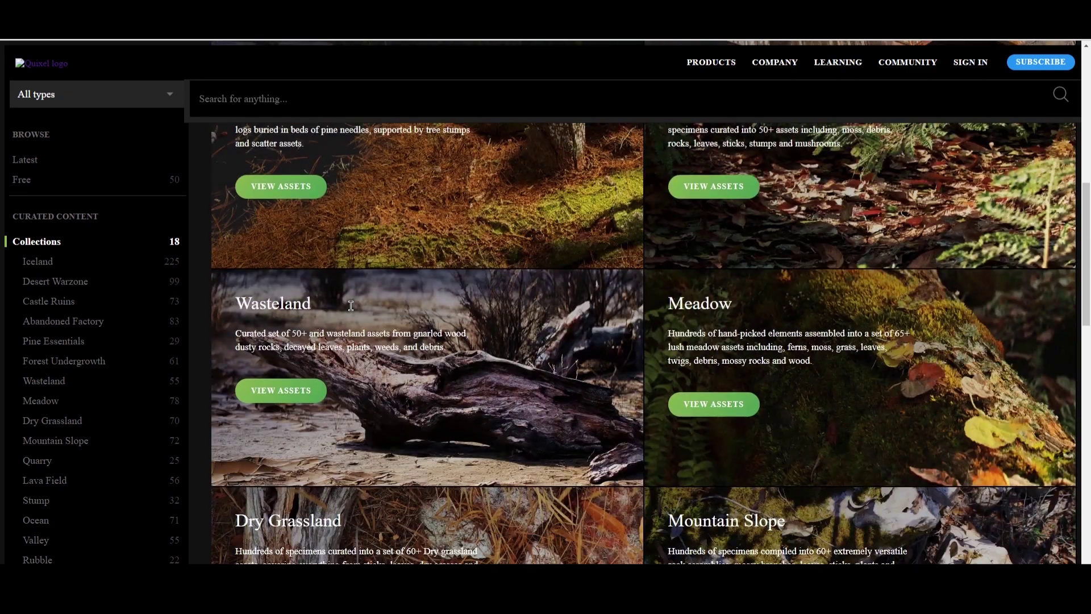
scroll(354, 305, "down", 5)
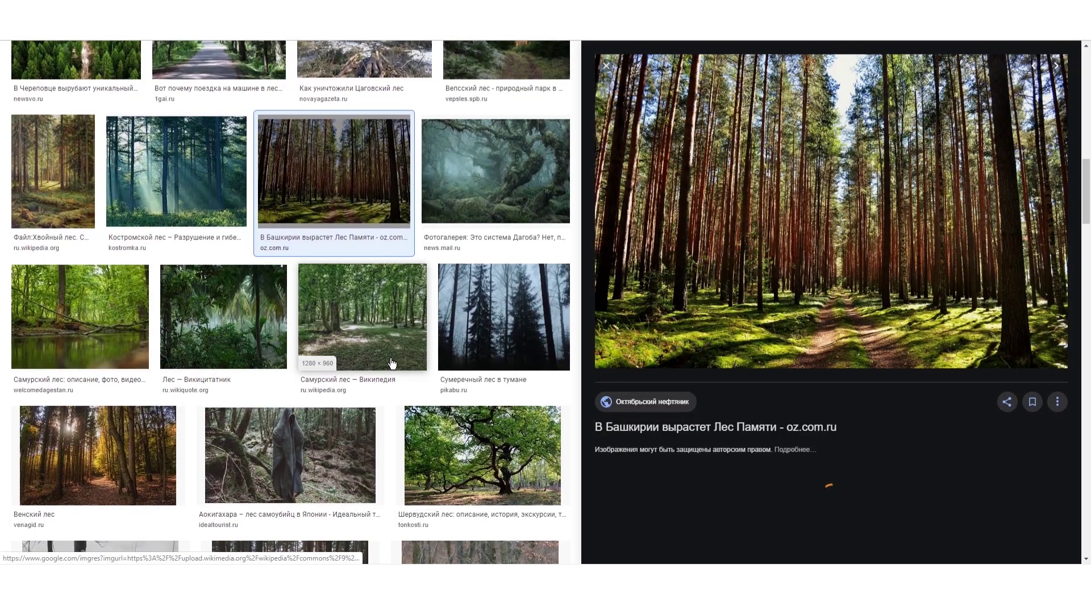
Preview the pine forest photo with a dirt path from the Google Images results.
scroll(392, 362, "down", 3)
left_click(466, 418)
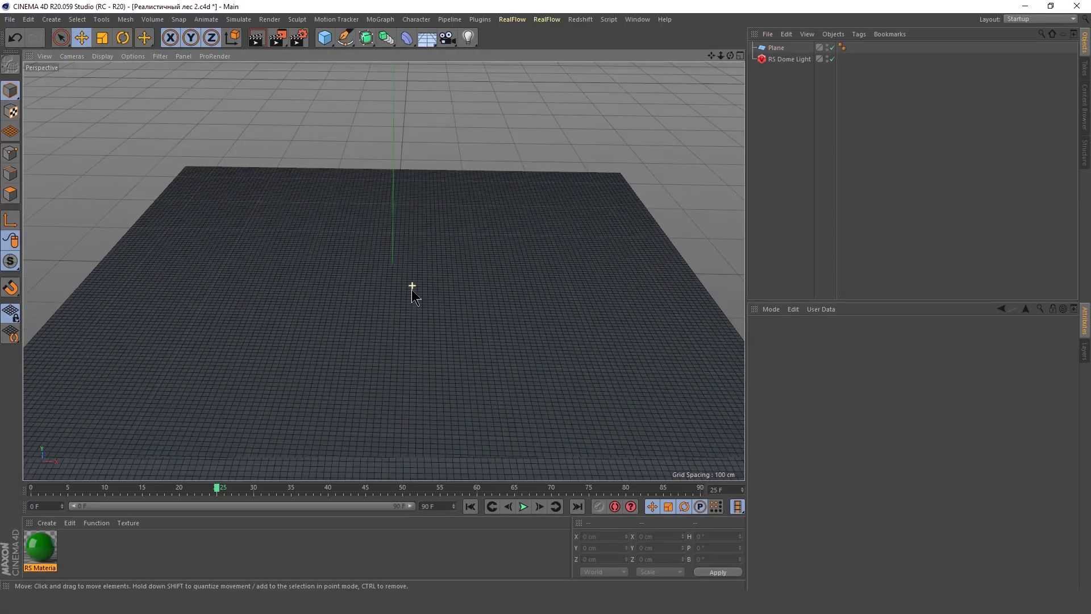
Add a Displacer under the plane using a Noise shader with lowered brightness and contrast.
left_click(412, 289)
left_click(407, 37)
left_click(791, 370)
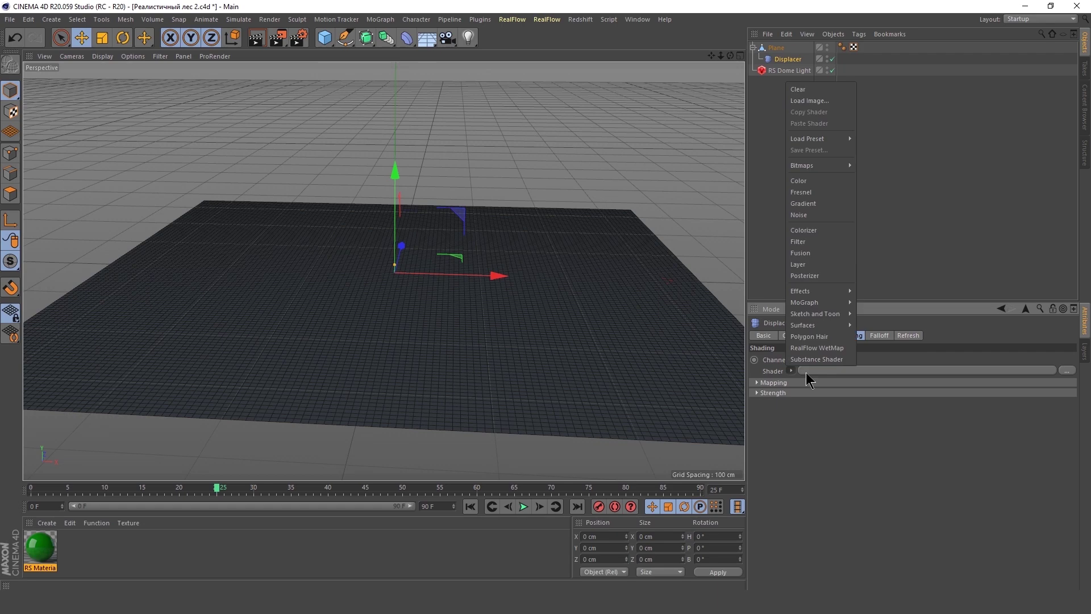
scroll(1011, 565, "up", 2)
scroll(1011, 566, "down", 2)
mouse_move(965, 580)
left_mouse_down()
mouse_move(917, 580)
mouse_move(952, 568)
left_mouse_up()
Make the displaced plane editable and choose the Pull sculpt brush.
left_click_drag(397, 256, 417, 383, "alt")
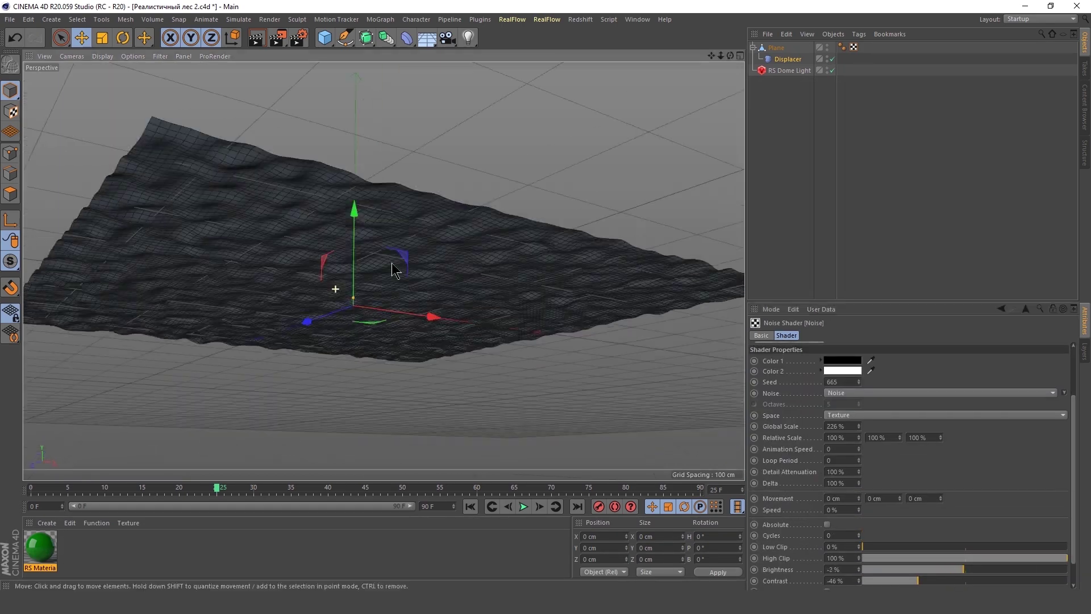
right_click(777, 48)
key("Escape")
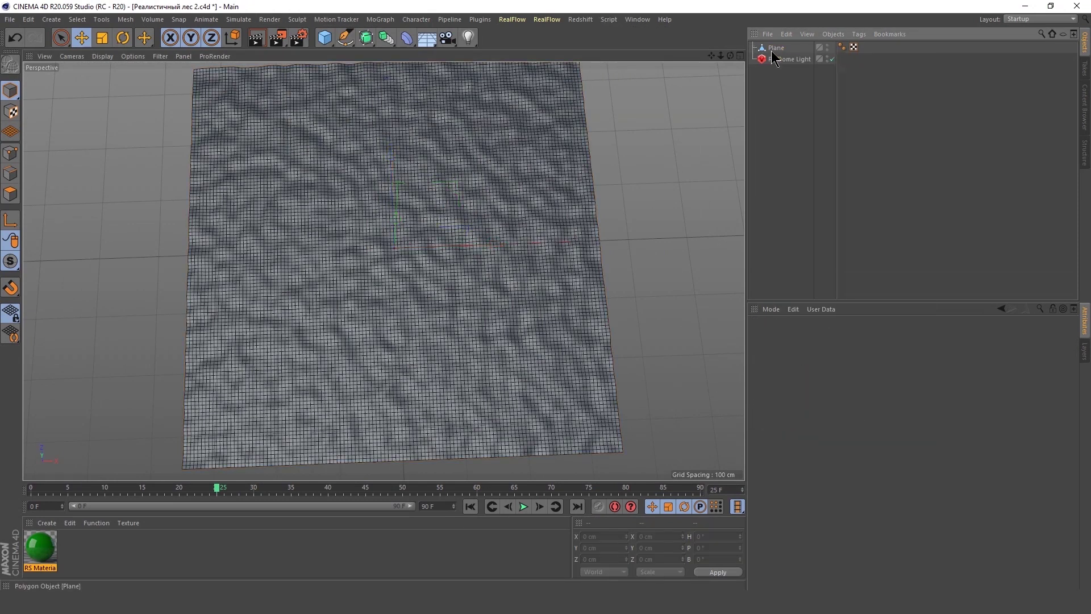
left_click(297, 19)
left_click(48, 103)
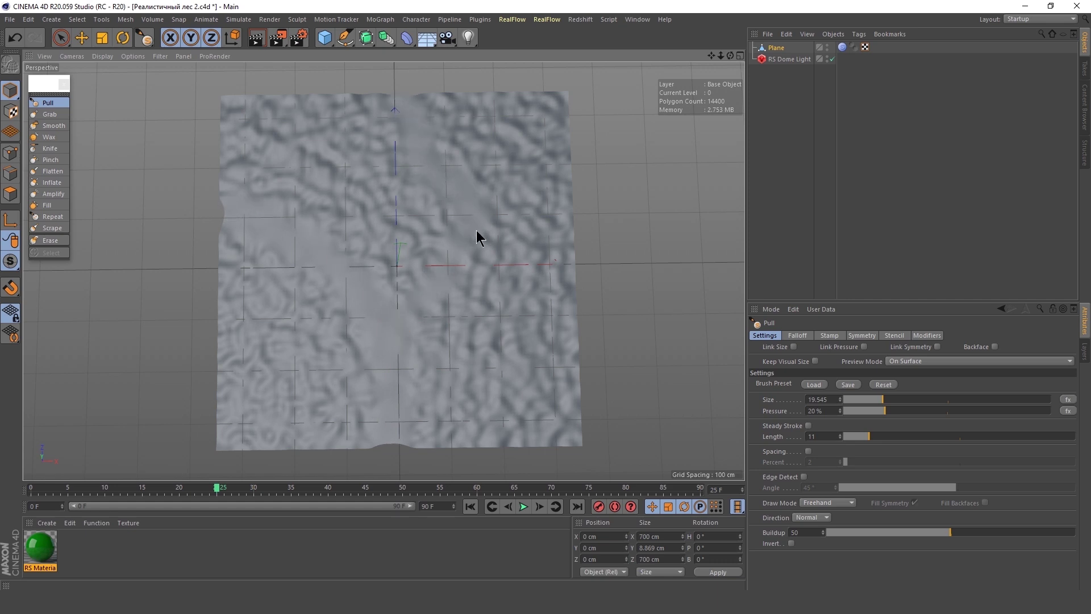
Raise a ridge with the Pull brush and reshape the plane's curled corner.
mouse_move(243, 110)
left_mouse_down("alt")
mouse_move(343, 155)
mouse_move(259, 127)
left_mouse_up("alt")
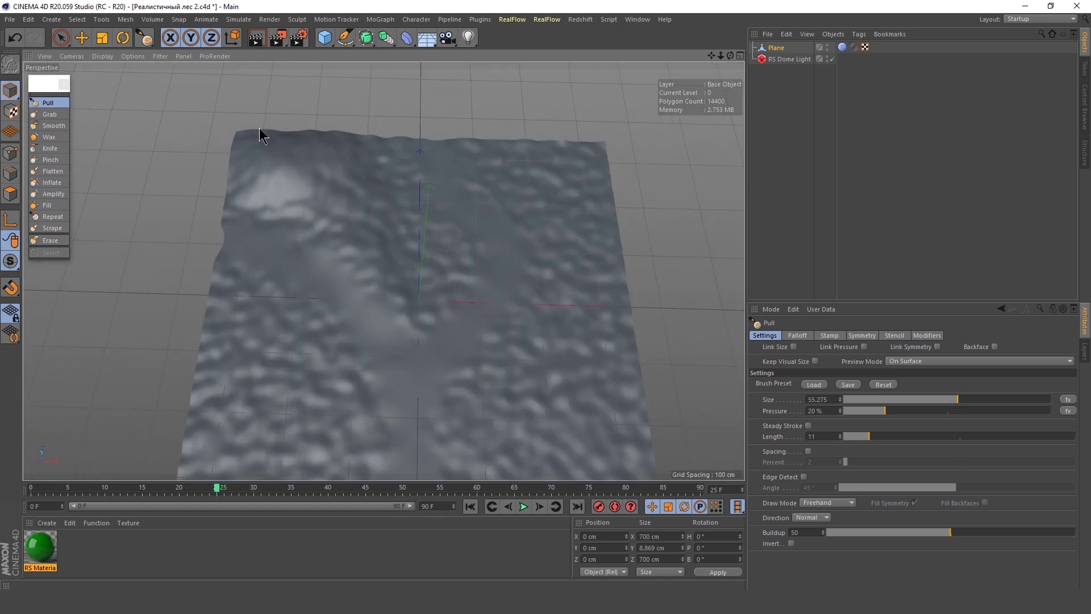
right_click_drag(259, 128, 357, 276, "alt")
mouse_move(292, 239)
left_mouse_down("alt")
mouse_move(213, 234)
mouse_move(264, 249)
mouse_move(288, 217)
left_mouse_up("alt")
right_click_drag(289, 217, 195, 287, "alt")
left_click_drag(195, 288, 518, 175, "alt")
right_click_drag(519, 176, 292, 324, "alt")
mouse_move(292, 324)
left_mouse_down("alt")
mouse_move(237, 215)
mouse_move(282, 345)
mouse_move(373, 261)
left_mouse_up("alt")
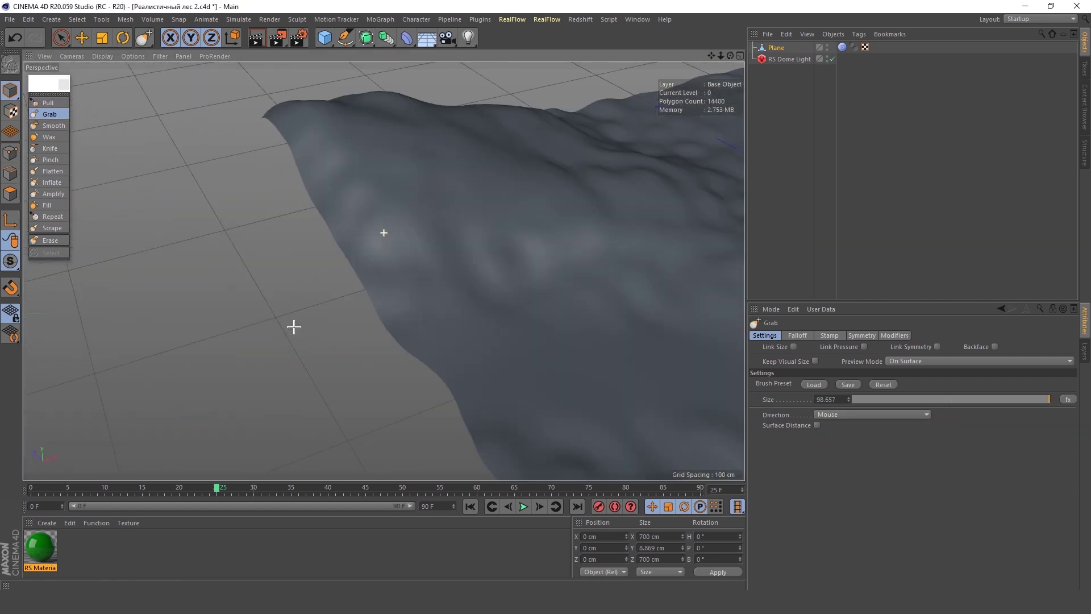
right_click_drag(373, 260, 570, 340, "alt")
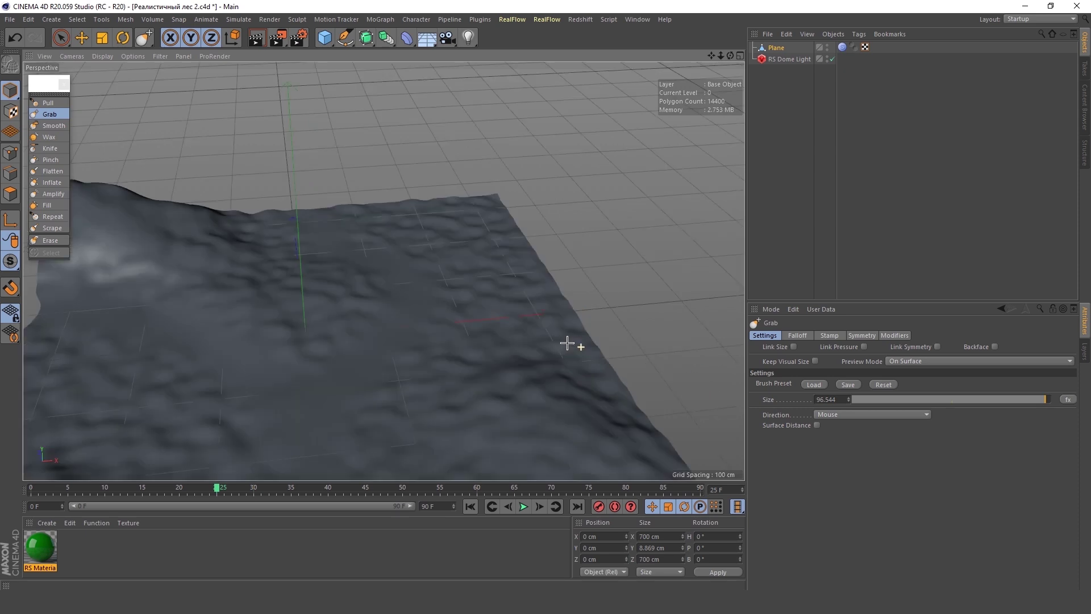
left_click_drag(569, 341, 447, 256, "alt")
Shrink the Pull brush, raise pressure to 25%, and pull up a peak near the middle.
middle_click_drag(447, 255, 511, 187)
mouse_move(511, 188)
left_mouse_down("alt")
mouse_move(311, 294)
mouse_move(439, 213)
left_mouse_up("alt")
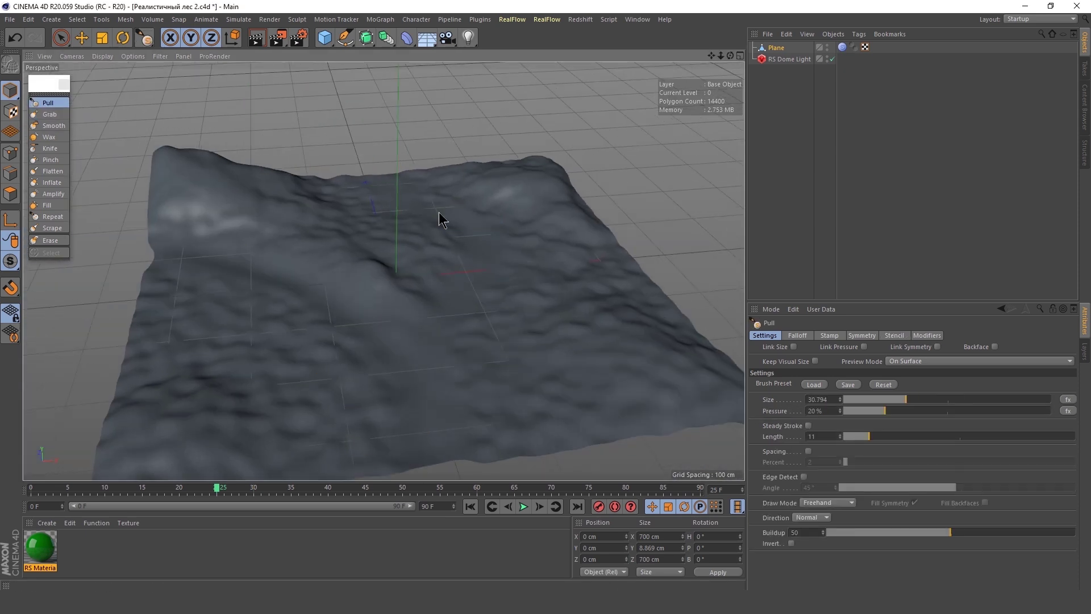
right_click_drag(438, 212, 459, 193, "alt")
middle_click_drag(459, 193, 449, 188)
mouse_move(449, 188)
left_mouse_down("alt")
mouse_move(529, 170)
mouse_move(429, 284)
left_mouse_up("alt")
right_click_drag(428, 284, 187, 292, "alt")
mouse_move(187, 292)
left_mouse_down("alt")
mouse_move(271, 279)
mouse_move(334, 312)
left_mouse_up("alt")
right_click_drag(395, 384, 526, 300, "alt")
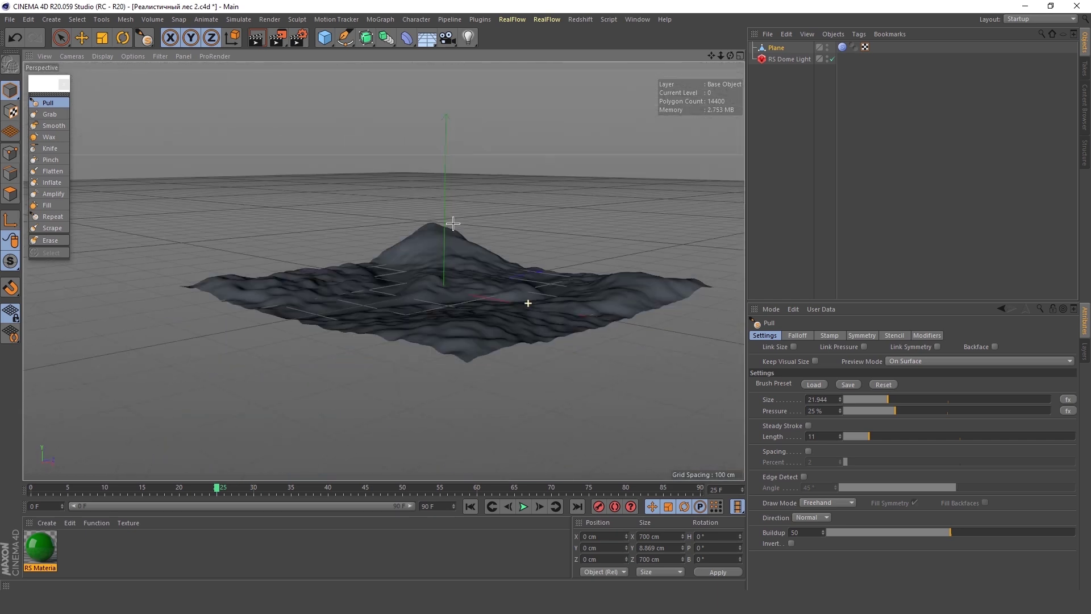
middle_click_drag(525, 299, 498, 260)
mouse_move(499, 260)
left_mouse_down("alt")
mouse_move(498, 199)
mouse_move(382, 138)
mouse_move(467, 348)
left_mouse_up("alt")
middle_click_drag(467, 348, 481, 359)
right_click_drag(570, 413, 407, 423, "alt")
mouse_move(406, 423)
left_mouse_down("alt")
mouse_move(205, 341)
mouse_move(171, 227)
mouse_move(192, 398)
mouse_move(540, 441)
left_mouse_up("alt")
Lift a broad hill with Grab, then carve a winding valley with the Pull brush at size 31.
left_click(49, 114)
right_click_drag(541, 441, 432, 398, "alt")
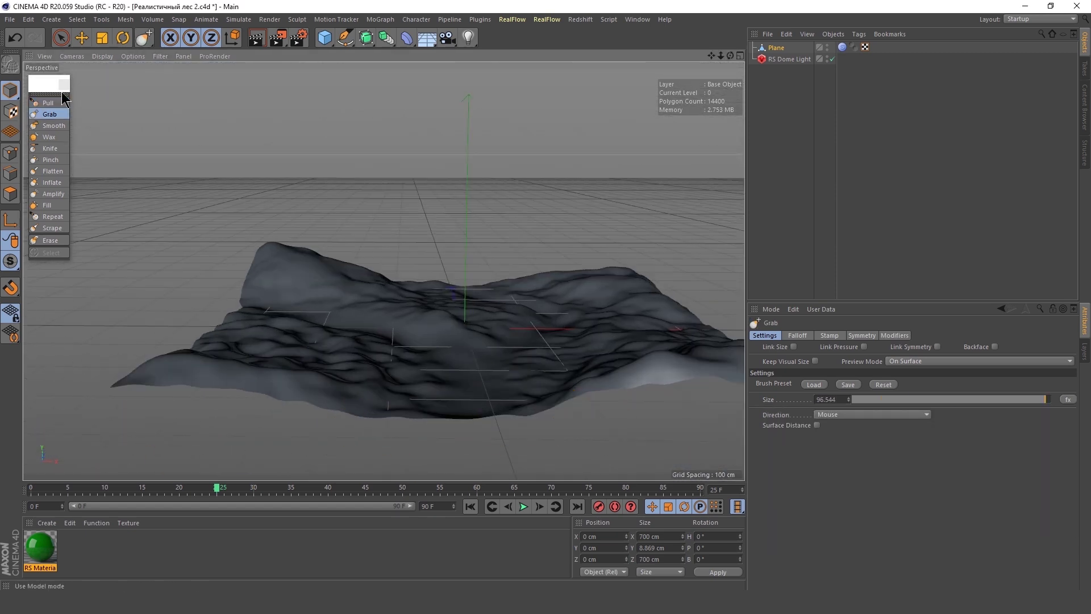
left_click(48, 103)
left_click_drag(397, 285, 589, 428, "alt")
right_click_drag(589, 428, 380, 311, "alt")
left_click_drag(379, 311, 311, 230, "alt")
mouse_move(371, 213)
left_mouse_down("alt")
mouse_move(486, 352)
mouse_move(444, 235)
mouse_move(470, 305)
left_mouse_up("alt")
right_click_drag(470, 304, 448, 305, "alt")
middle_click_drag(449, 305, 431, 305)
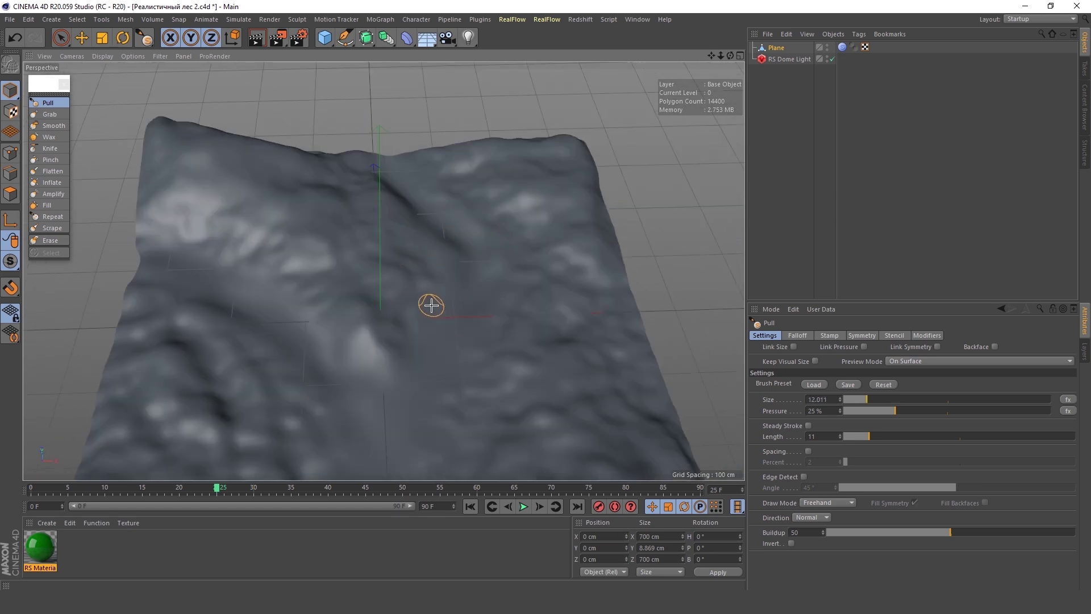
mouse_move(428, 299)
left_mouse_down("alt")
mouse_move(495, 284)
mouse_move(462, 383)
left_mouse_up("alt")
mouse_move(484, 444)
left_mouse_down("alt")
mouse_move(365, 292)
mouse_move(319, 299)
left_mouse_up("alt")
middle_click_drag(319, 299, 363, 299)
mouse_move(364, 299)
left_mouse_down("alt")
mouse_move(108, 366)
mouse_move(336, 329)
mouse_move(474, 222)
left_mouse_up("alt")
Orbit around the sculpted hills and valley to inspect them.
left_click_drag(449, 345, 407, 383, "alt")
mouse_move(504, 358)
left_mouse_down("alt")
mouse_move(331, 261)
mouse_move(348, 382)
mouse_move(478, 206)
mouse_move(441, 282)
left_mouse_up("alt")
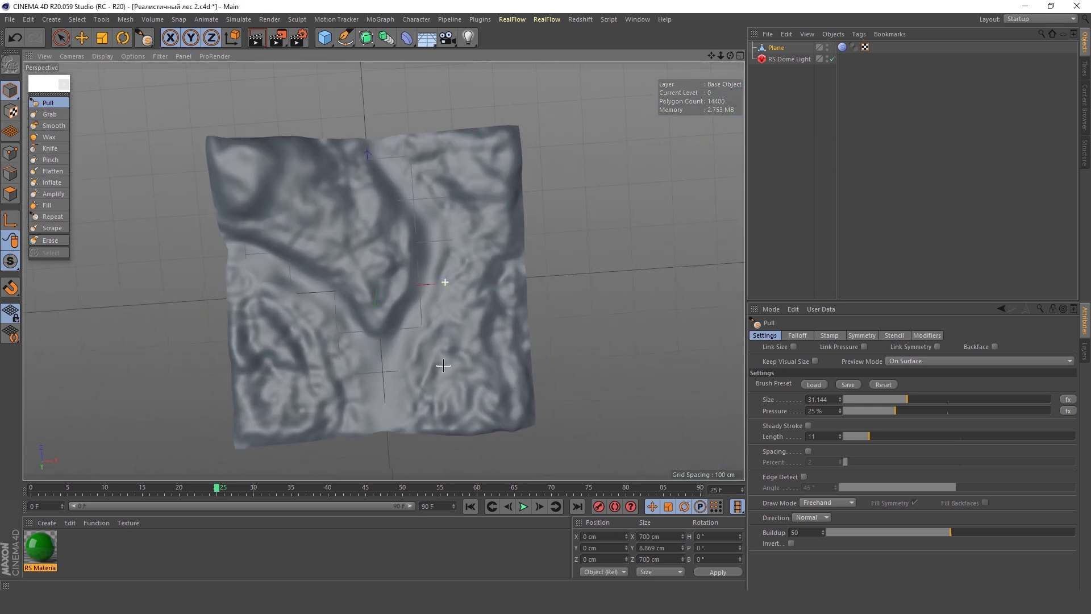
scroll(383, 302, "up", 5)
mouse_move(382, 302)
left_mouse_down("alt")
mouse_move(636, 272)
mouse_move(371, 243)
mouse_move(268, 370)
left_mouse_up("alt")
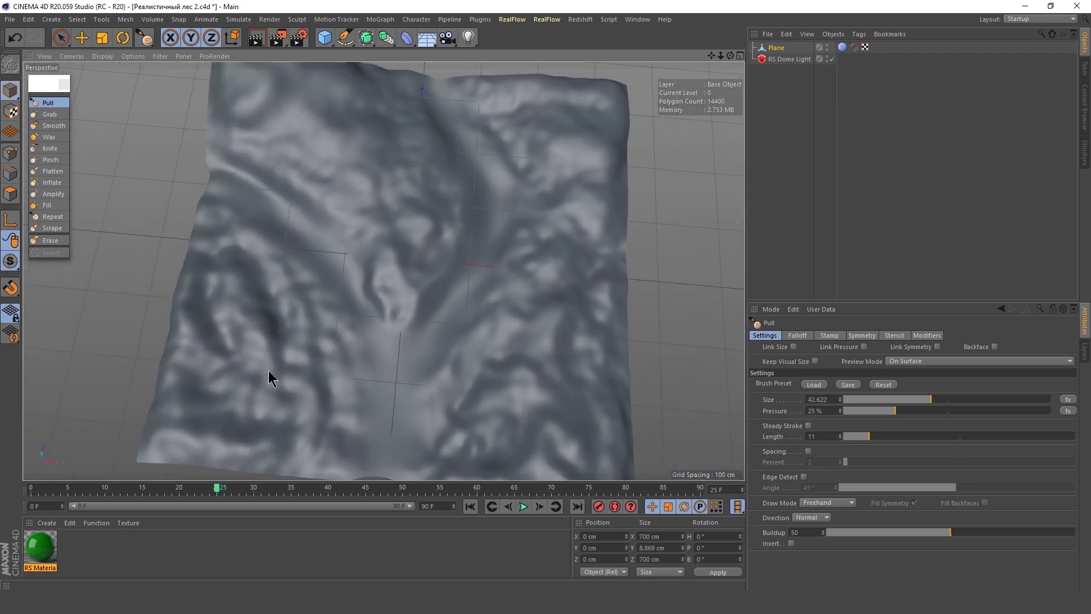
mouse_move(284, 321)
left_mouse_down("alt")
mouse_move(550, 398)
mouse_move(487, 443)
left_mouse_up("alt")
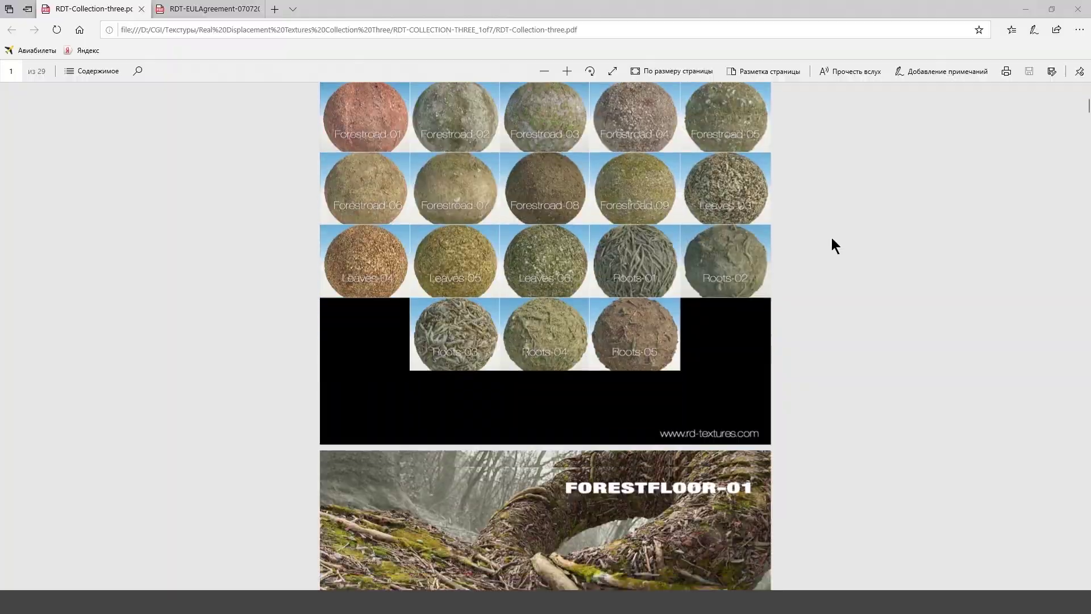
Scroll through a catalogue of forest-floor displacement textures.
scroll(831, 238, "down", 5)
scroll(831, 238, "down", 5)
scroll(831, 237, "down", 8)
scroll(830, 237, "down", 4)
scroll(831, 238, "down", 2)
scroll(831, 241, "down", 6)
scroll(831, 245, "down", 8)
scroll(831, 245, "down", 7)
scroll(832, 245, "down", 3)
scroll(831, 245, "down", 5)
scroll(831, 244, "down", 7)
scroll(832, 244, "down", 5)
scroll(831, 243, "down", 5)
scroll(832, 243, "down", 7)
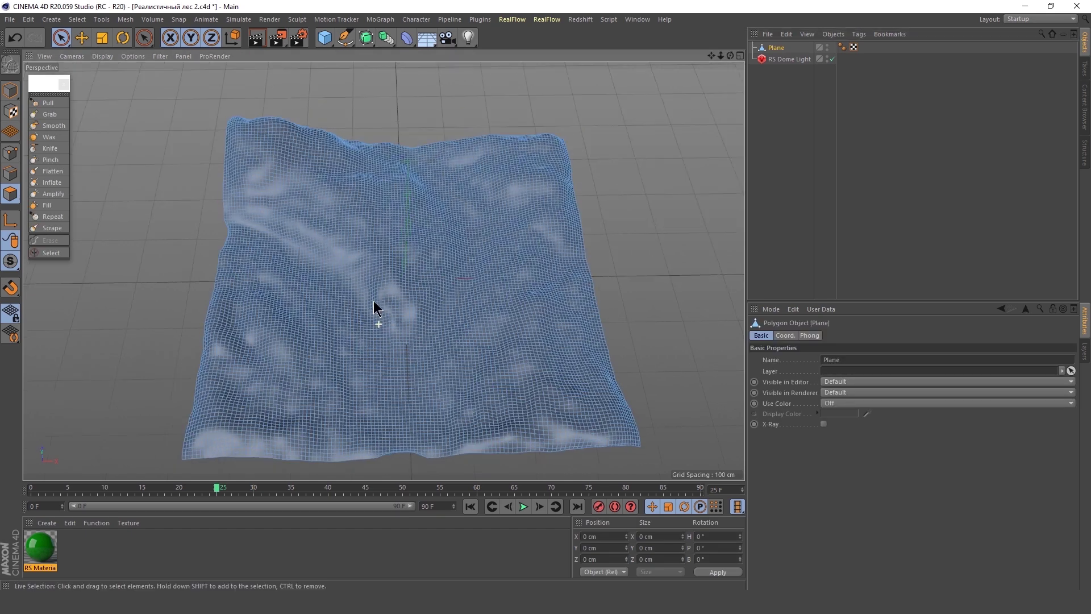
Live-select the polygons along the valleys into a Y-shaped path.
left_click_drag(373, 308, 377, 384, "alt")
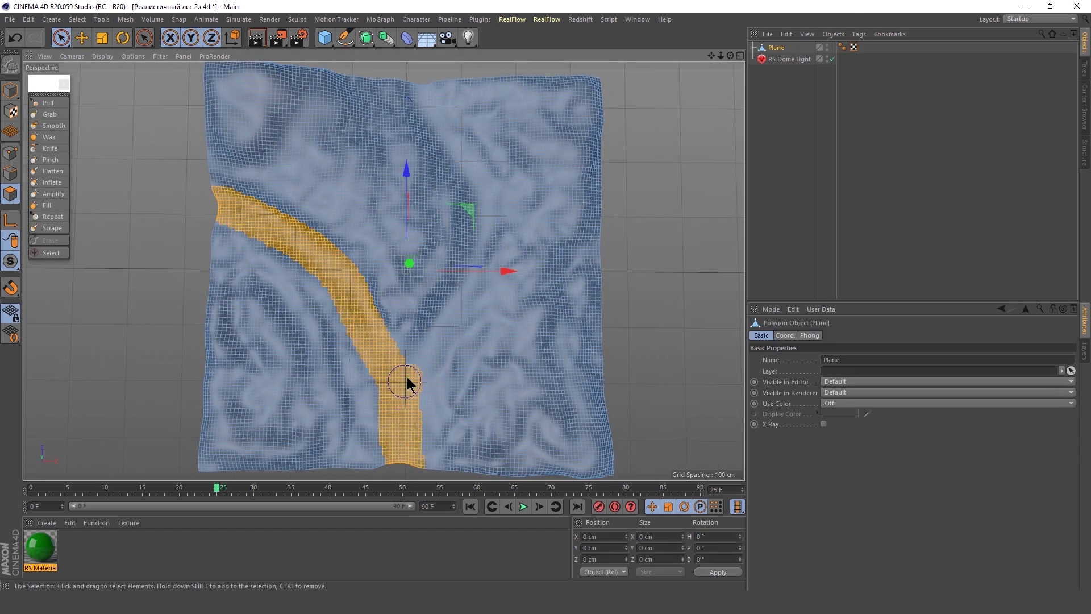
mouse_move(488, 313)
left_mouse_down("alt")
mouse_move(438, 333)
mouse_move(510, 327)
mouse_move(394, 418)
mouse_move(409, 438)
mouse_move(462, 370)
mouse_move(414, 470)
mouse_move(216, 213)
left_mouse_up("alt")
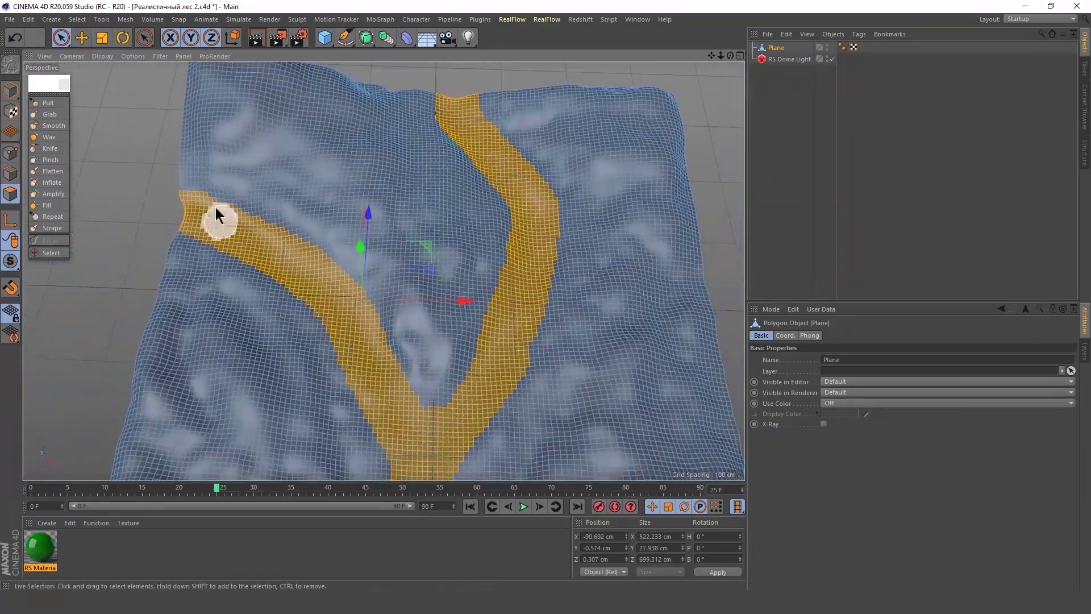
mouse_move(294, 304)
left_mouse_down("alt")
mouse_move(431, 300)
mouse_move(475, 324)
mouse_move(412, 441)
left_mouse_up("alt")
Bake the path selection into a 100% Vertex Map and enable Use Fields on it.
left_click(80, 20)
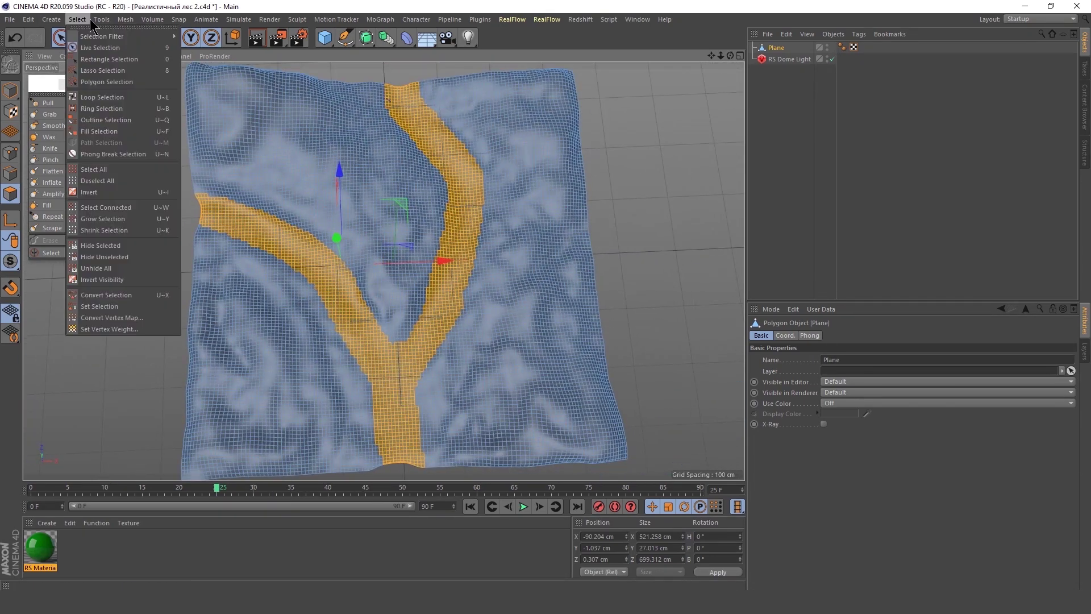
left_click(129, 334)
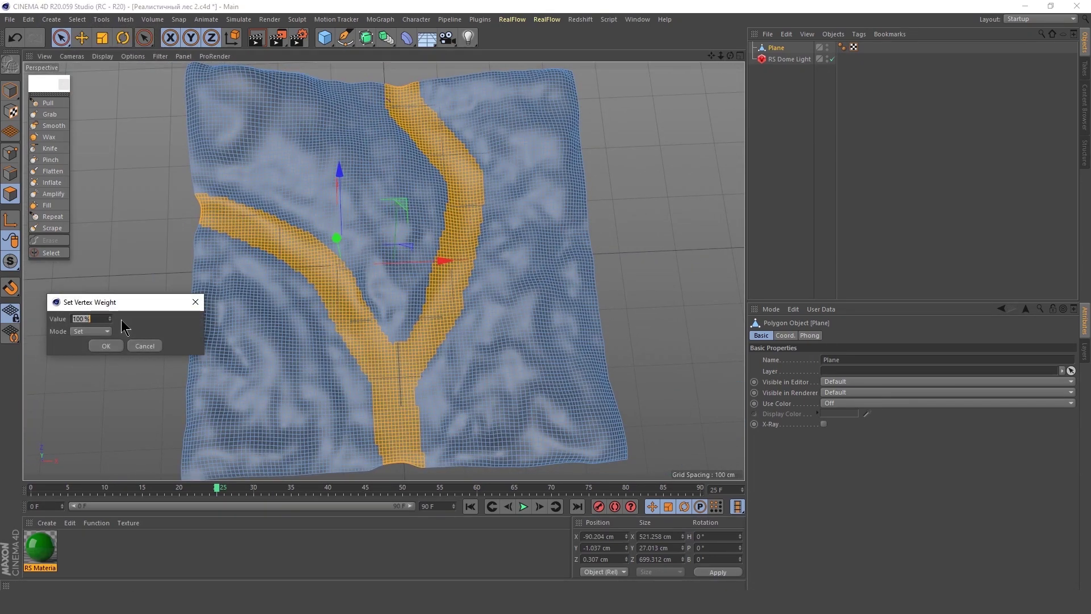
left_click(103, 339)
mouse_move(384, 114)
left_mouse_down("alt")
mouse_move(373, 322)
mouse_move(367, 292)
mouse_move(394, 183)
mouse_move(332, 222)
mouse_move(707, 71)
left_mouse_up("alt")
left_click(843, 48)
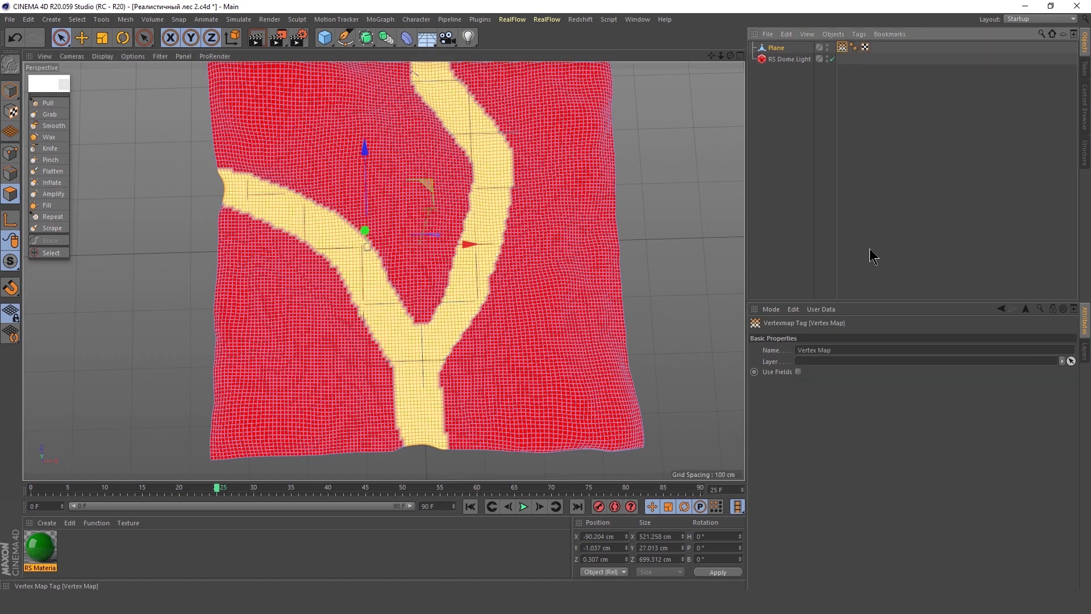
left_click(799, 372)
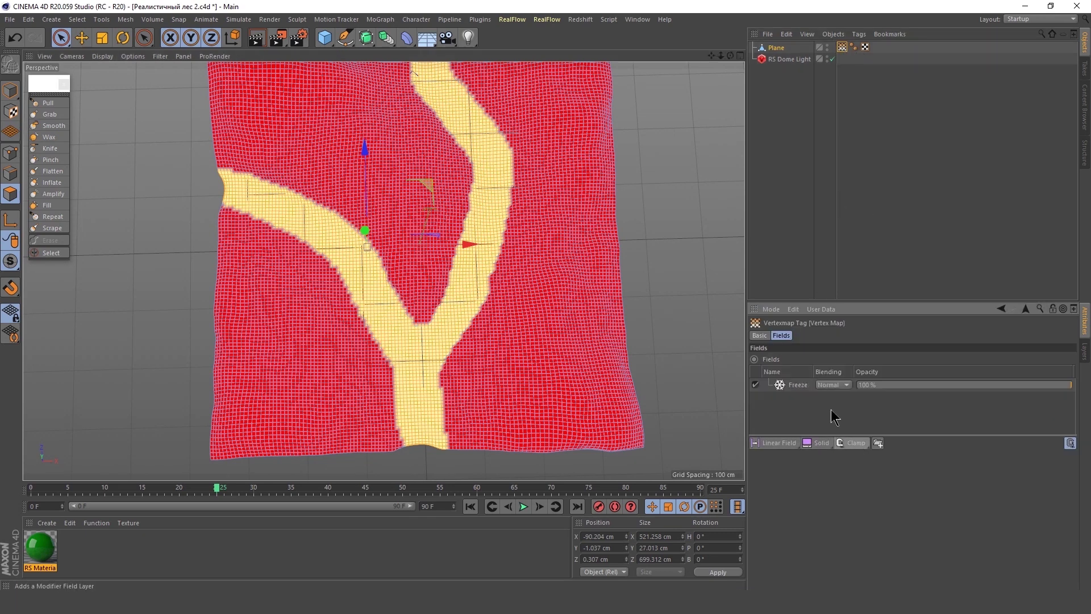
Set the Freeze layer to Average mode with a 20 cm radius.
left_click(797, 385)
left_click(803, 509)
left_click(807, 546)
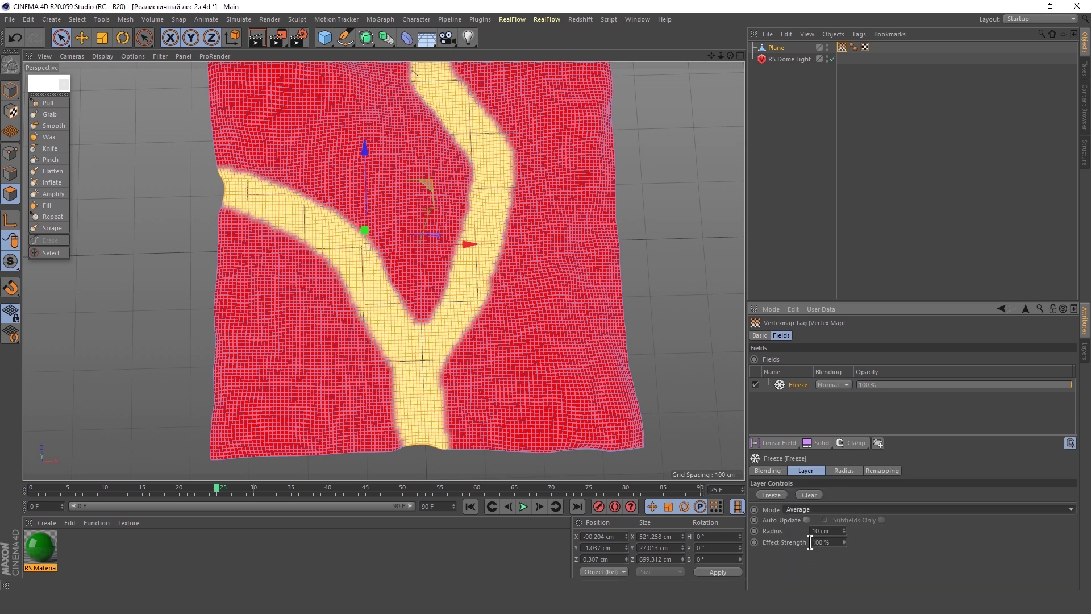
left_click_drag(843, 531, 844, 522)
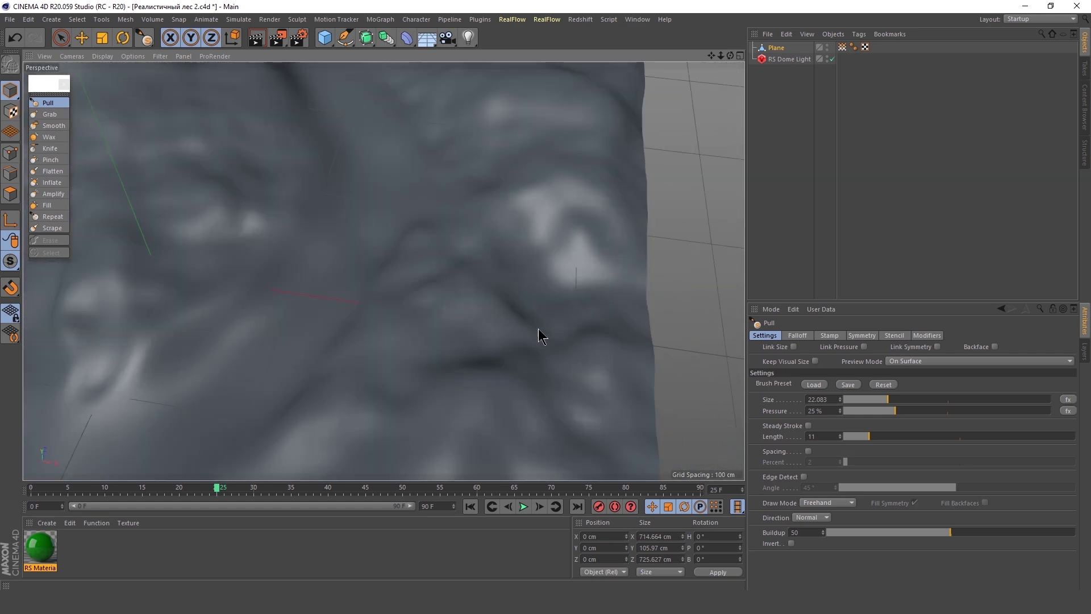
Raise a bump and a ridge around the crater, then bring up the material creation options.
left_click_drag(537, 329, 572, 306)
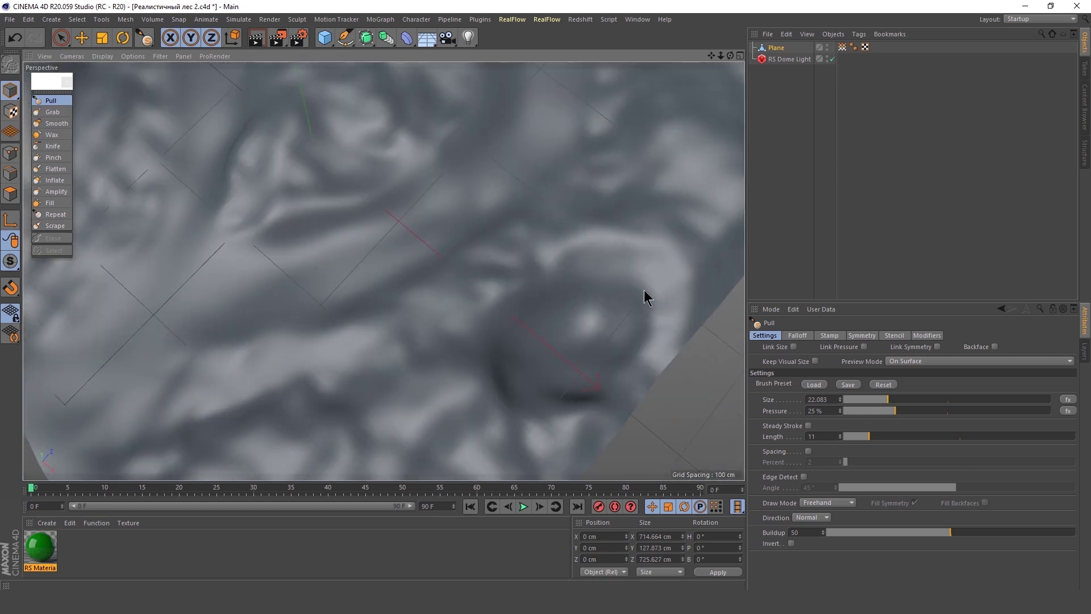
left_click_drag(644, 295, 654, 324)
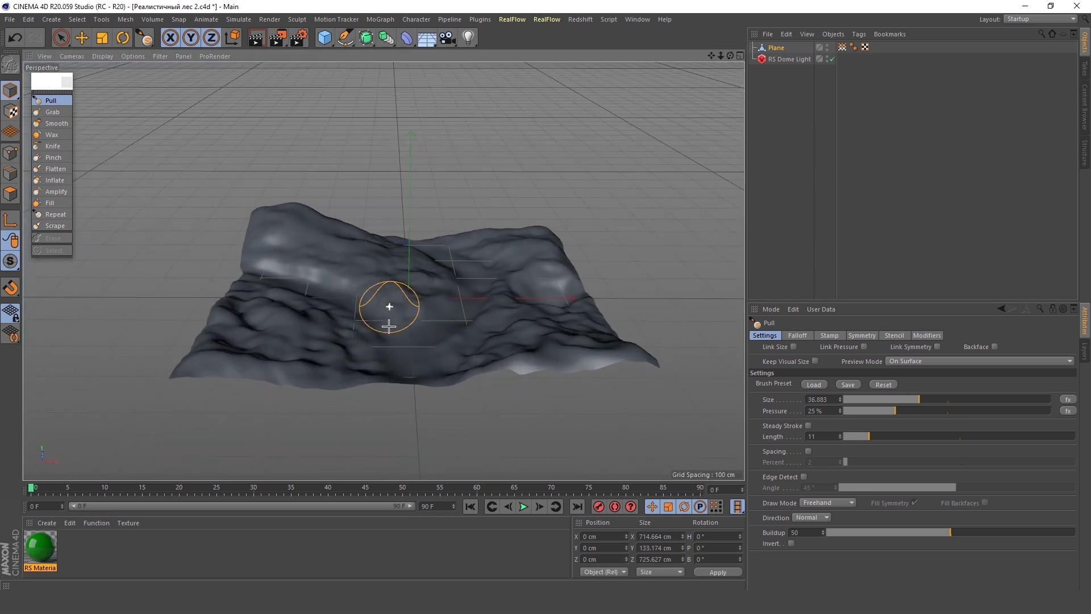
left_click(48, 523)
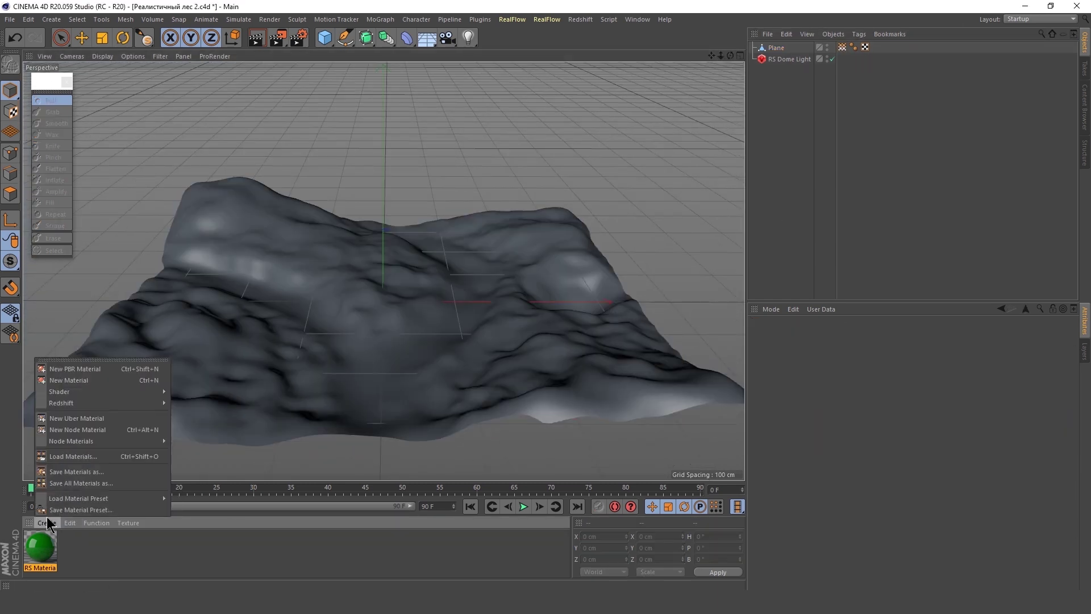
Create a Redshift material and load the ForestFloor textures without copying them into the project.
left_click(239, 403)
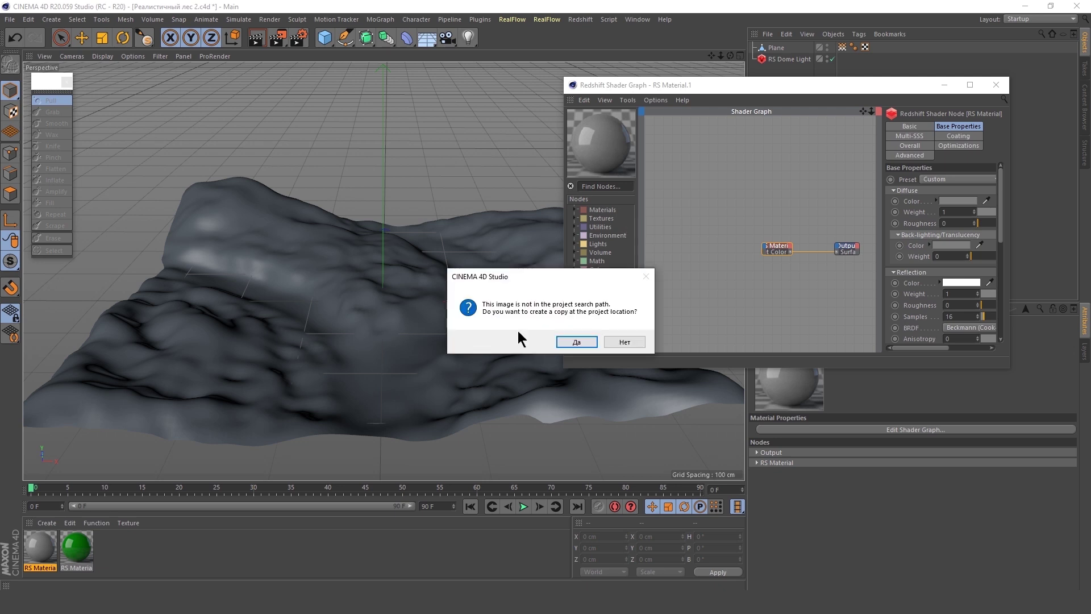
left_click(629, 339)
left_click(629, 338)
left_click(629, 339)
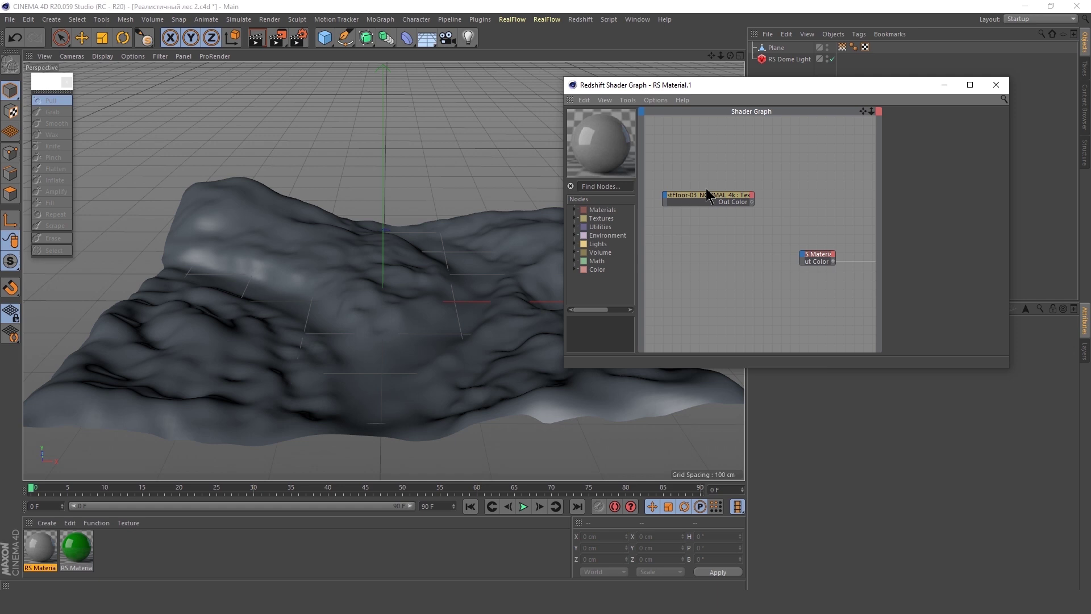
left_click(602, 186)
type("T")
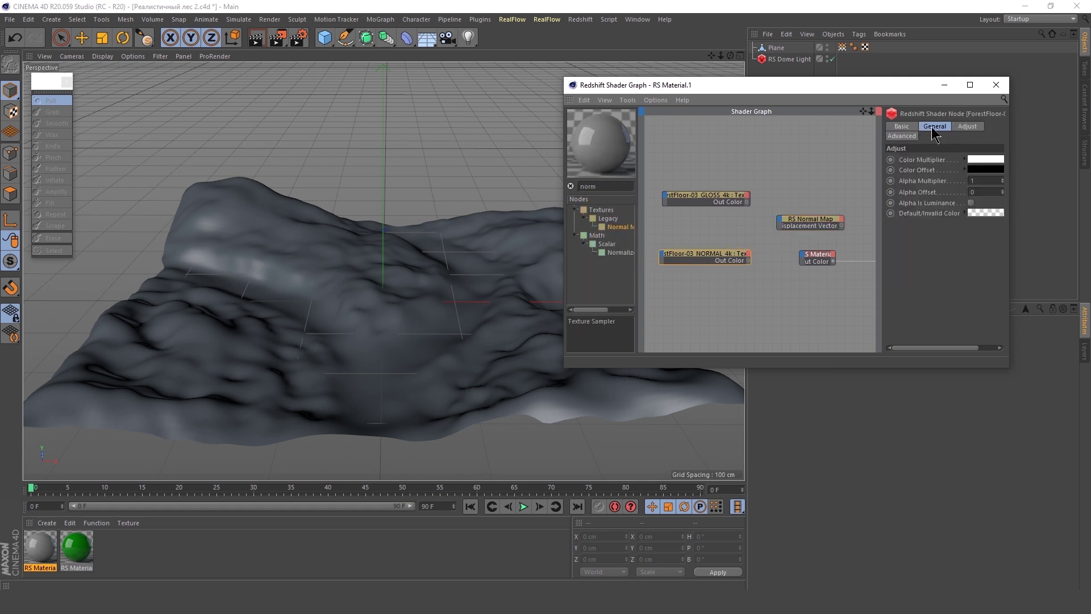
Delete the unneeded bump texture node and add a Material Blender to the graph.
left_click_drag(780, 92, 739, 100)
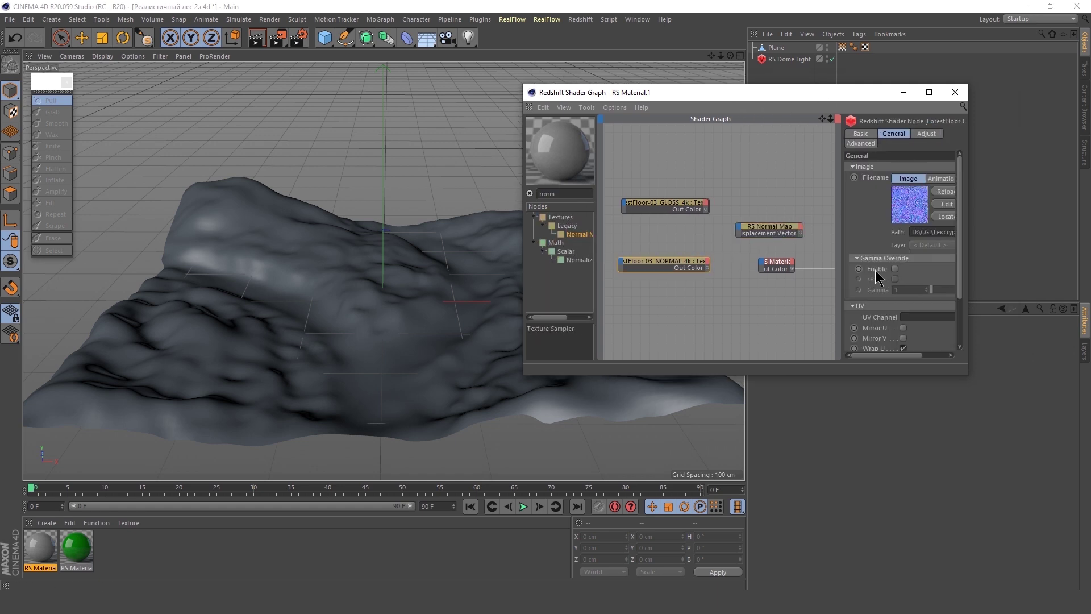
left_click_drag(841, 236, 767, 236)
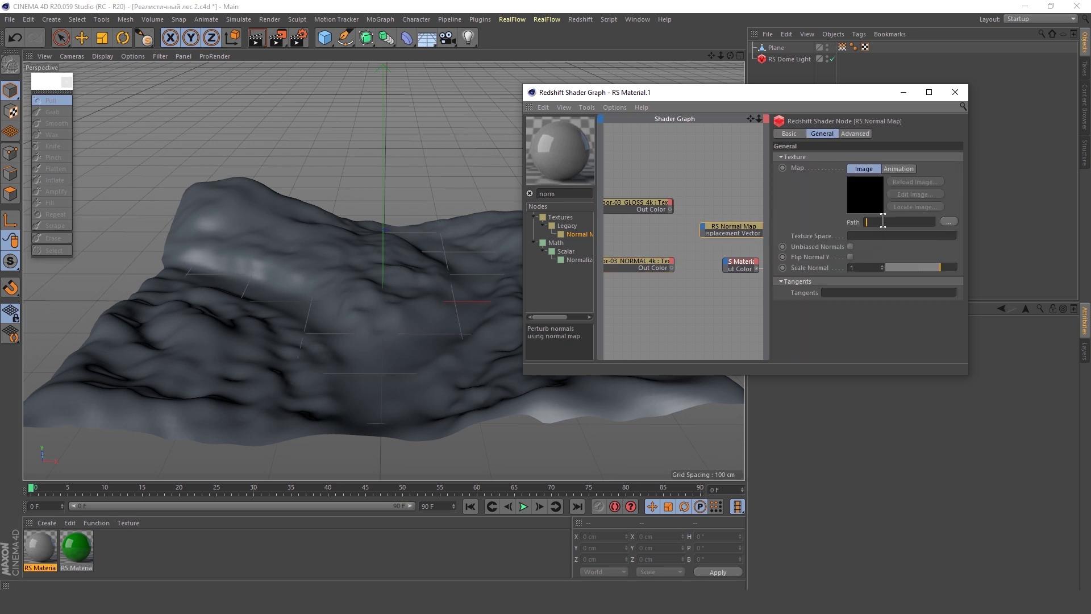
left_click(642, 202)
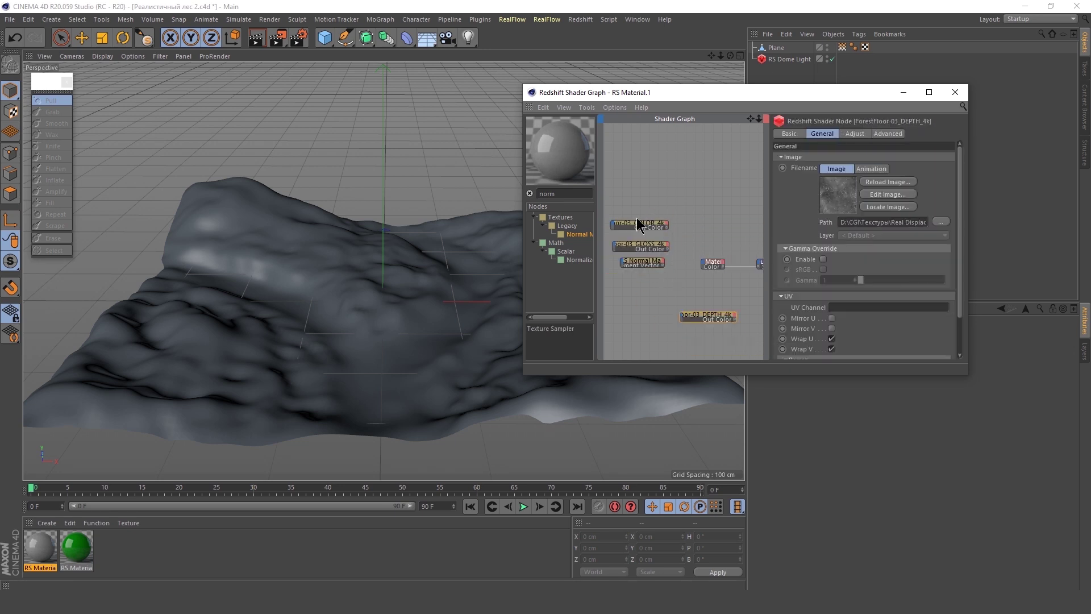
key("Delete")
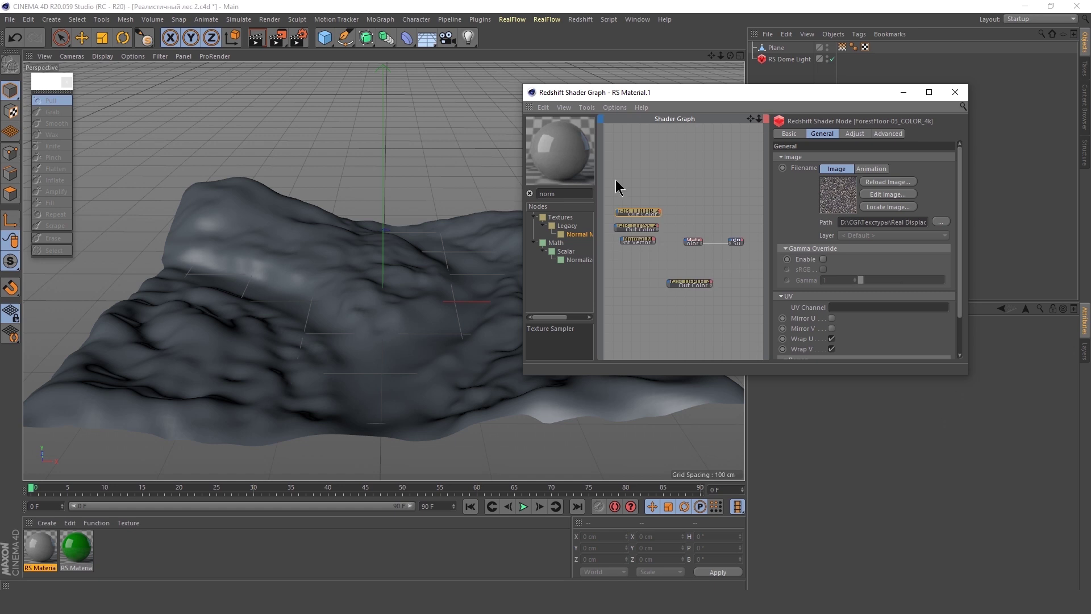
type("blend")
mouse_move(574, 226)
left_mouse_down()
mouse_move(699, 250)
mouse_move(672, 199)
left_mouse_up()
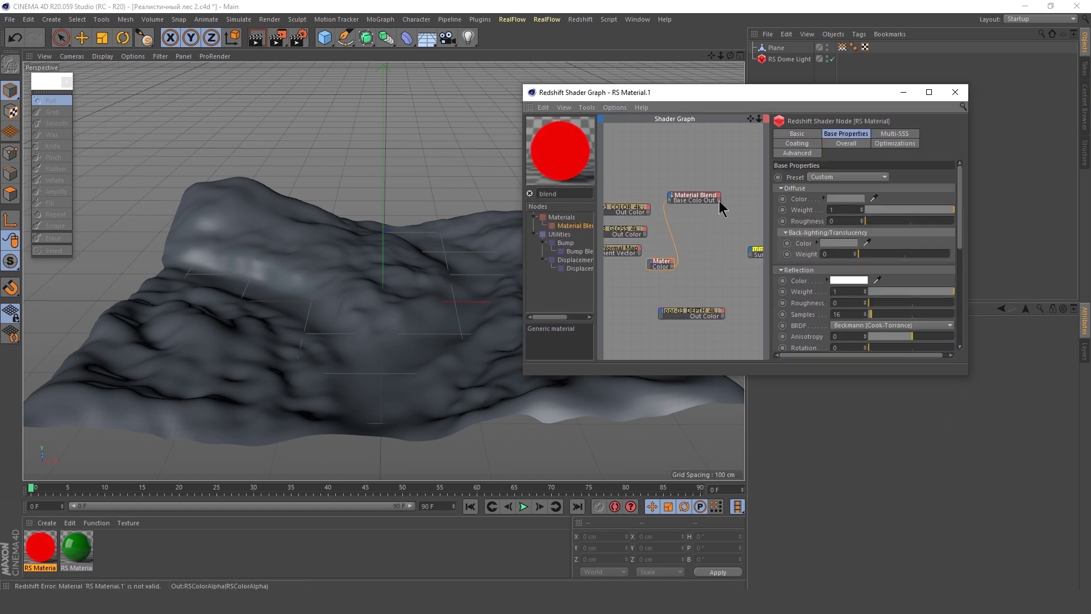
Wire the COLOR texture into Diffuse Color and GLOSS into Reflection.
left_click(626, 190)
left_click_drag(657, 187, 711, 261)
left_click(901, 264)
left_click_drag(699, 216, 710, 262)
left_click(898, 377)
Add a Displacement node and position the DEPTH texture beside it.
middle_click_drag(699, 218, 665, 281)
left_click_drag(755, 295, 675, 304)
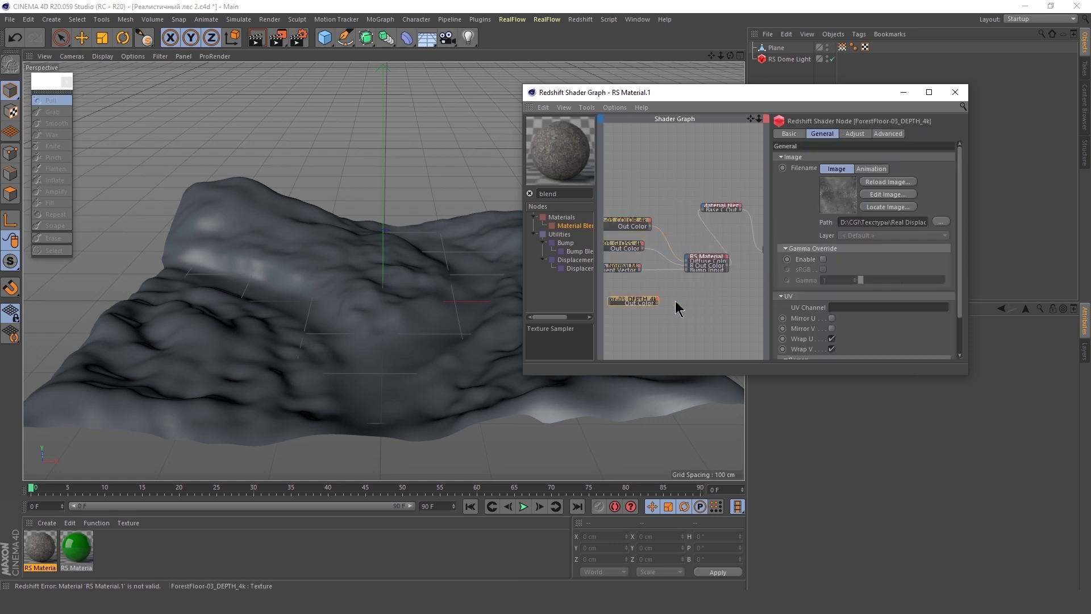
type("is")
double_click(579, 234)
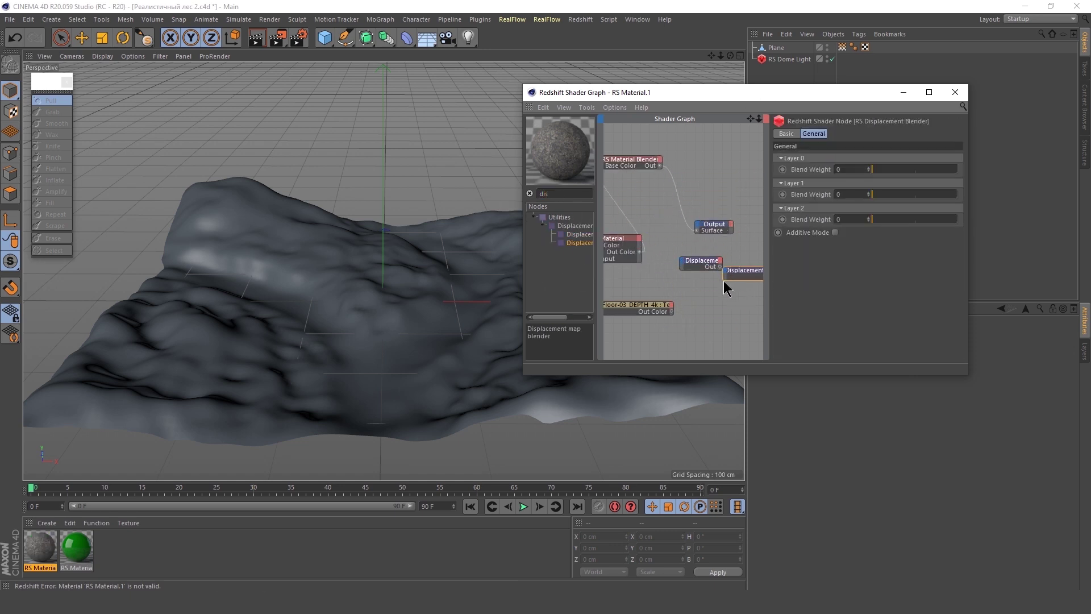
scroll(699, 310, "up", 2)
left_click_drag(670, 310, 646, 310)
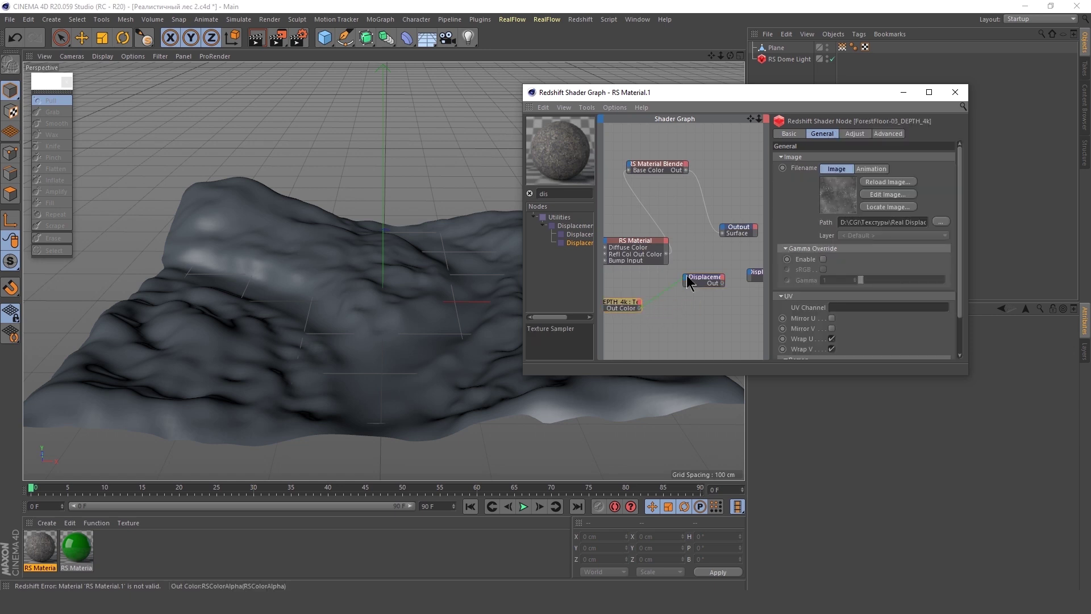
scroll(729, 294, "up", 2)
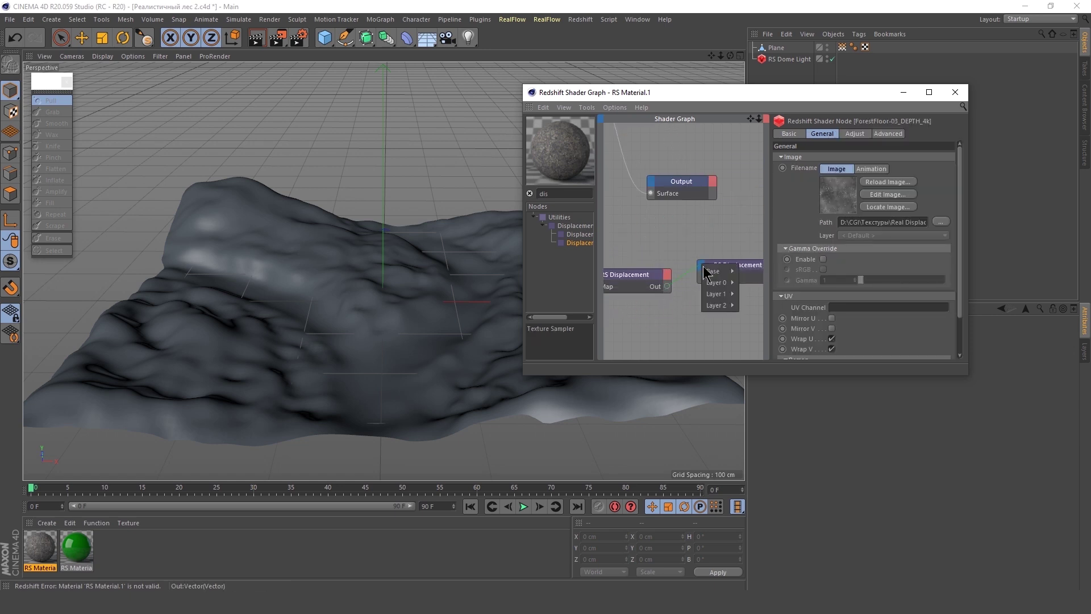
scroll(749, 273, "down", 2)
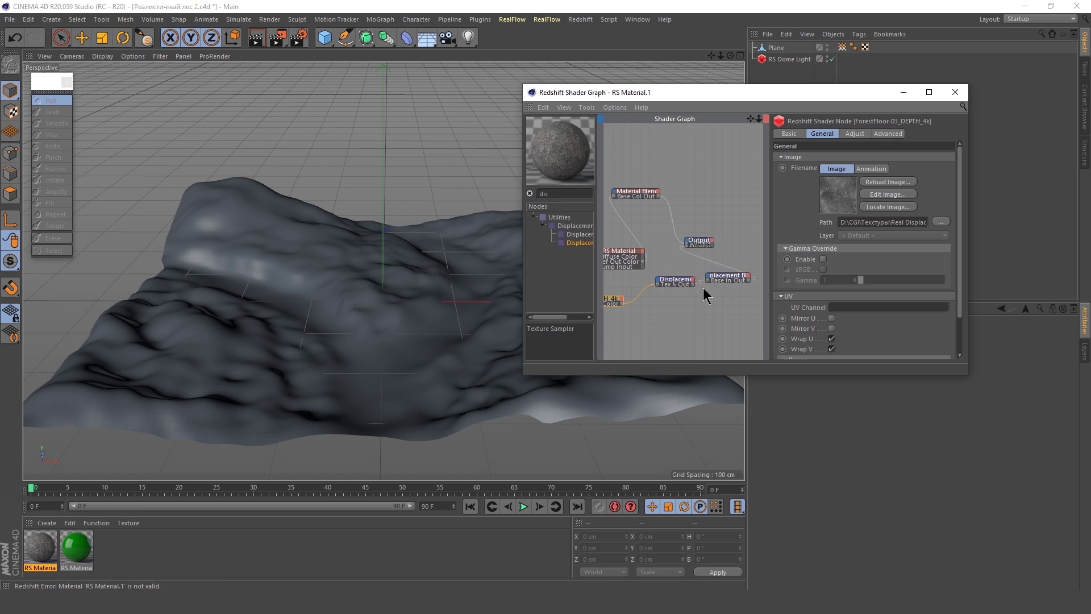
scroll(690, 208, "down", 2)
Check the blender and DEPTH displacement nodes, then start a Redshift RenderView preview.
left_click(733, 227)
left_click(660, 197)
scroll(705, 192, "down", 2)
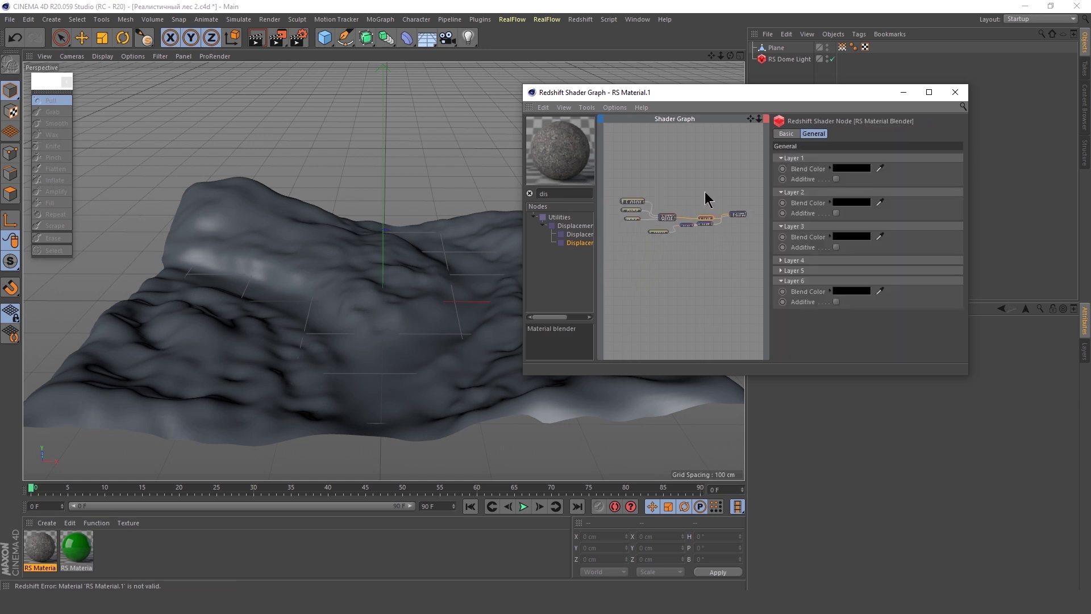
scroll(653, 221, "up", 1)
left_click(682, 242)
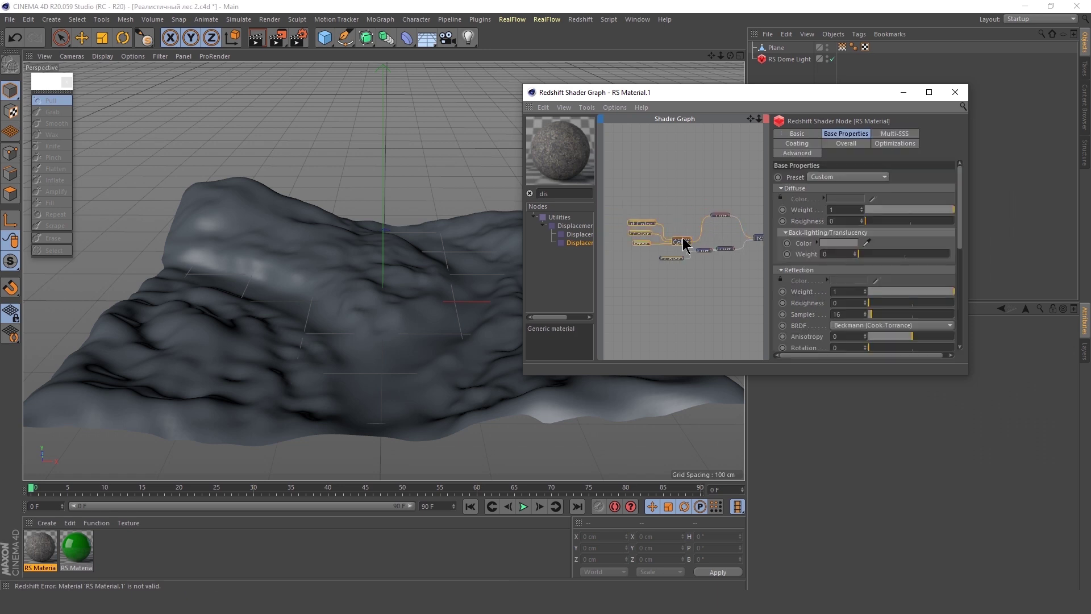
left_click(618, 254)
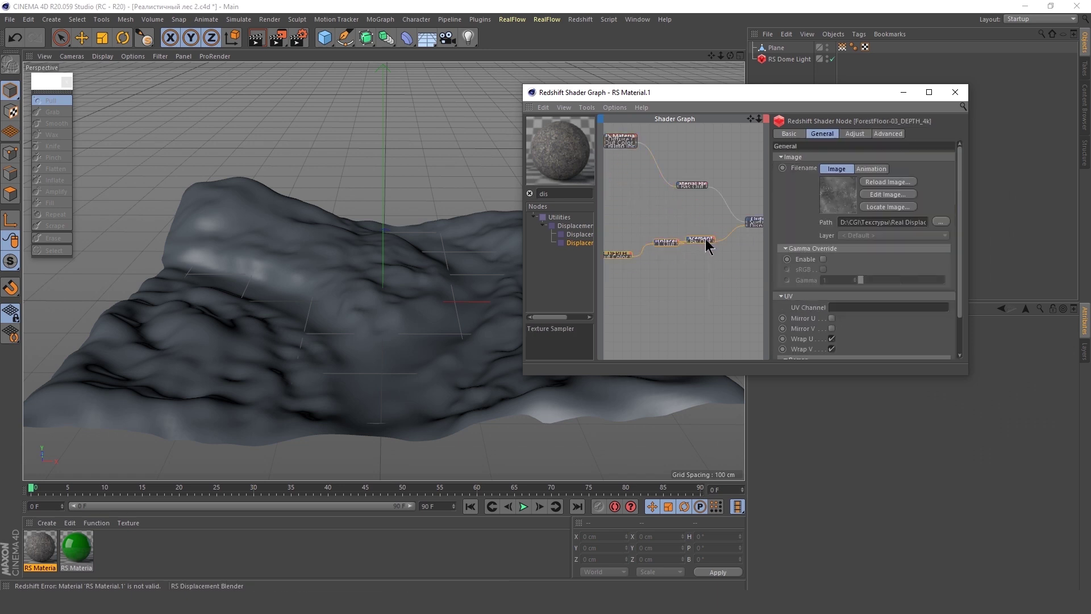
left_click(758, 243)
scroll(610, 212, "up", 1)
left_click(656, 245)
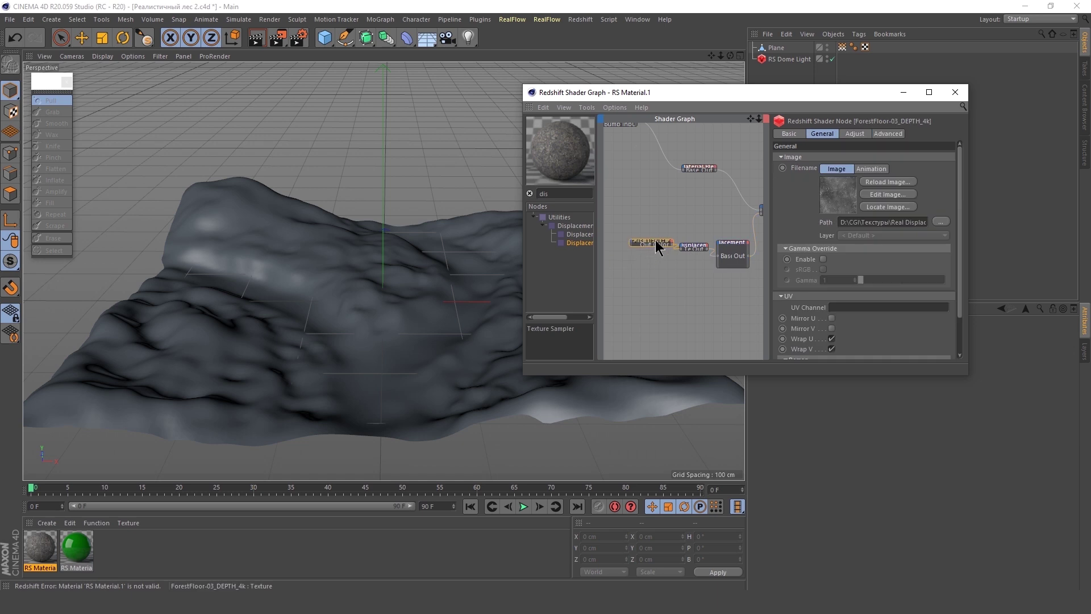
left_click(677, 269)
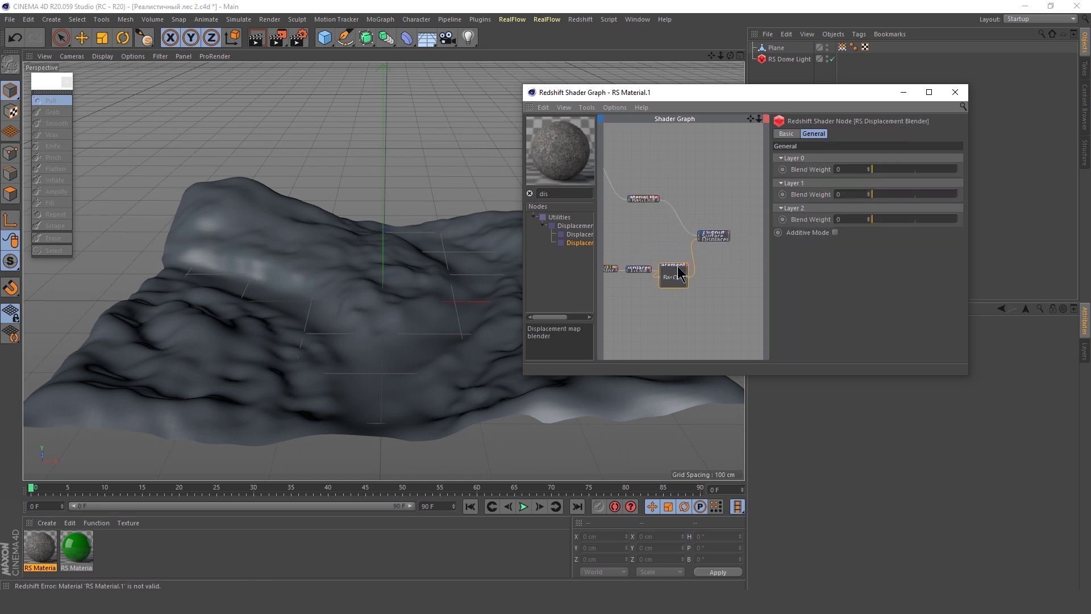
left_click(580, 19)
left_click(486, 159)
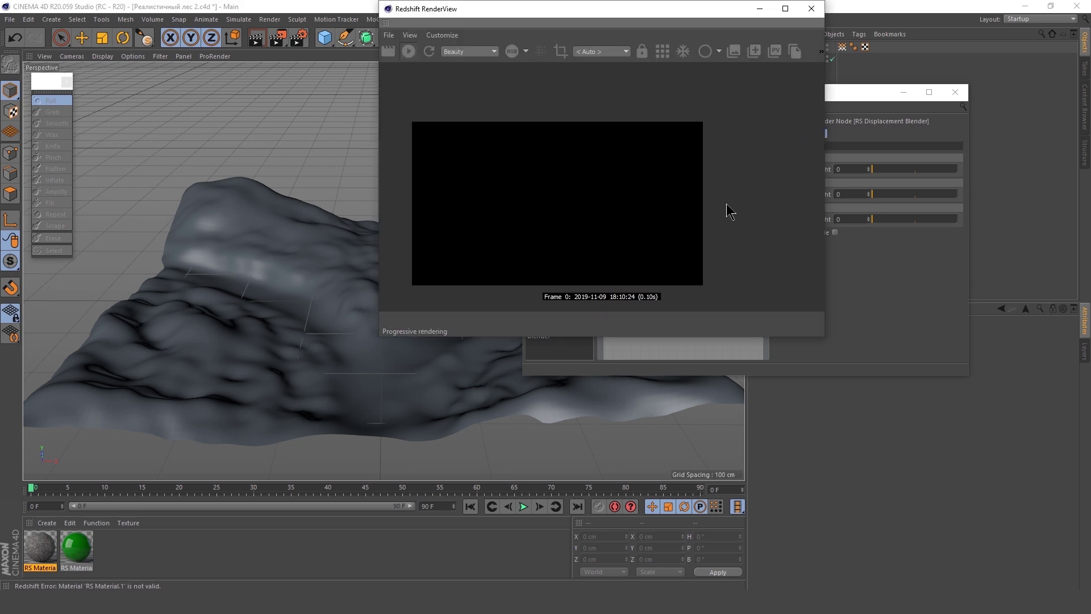
Tile the forest-floor material denser on the plane with 44% length (2.273 tiles).
mouse_move(612, 9)
left_mouse_down()
mouse_move(720, 128)
mouse_move(256, 124)
left_mouse_up()
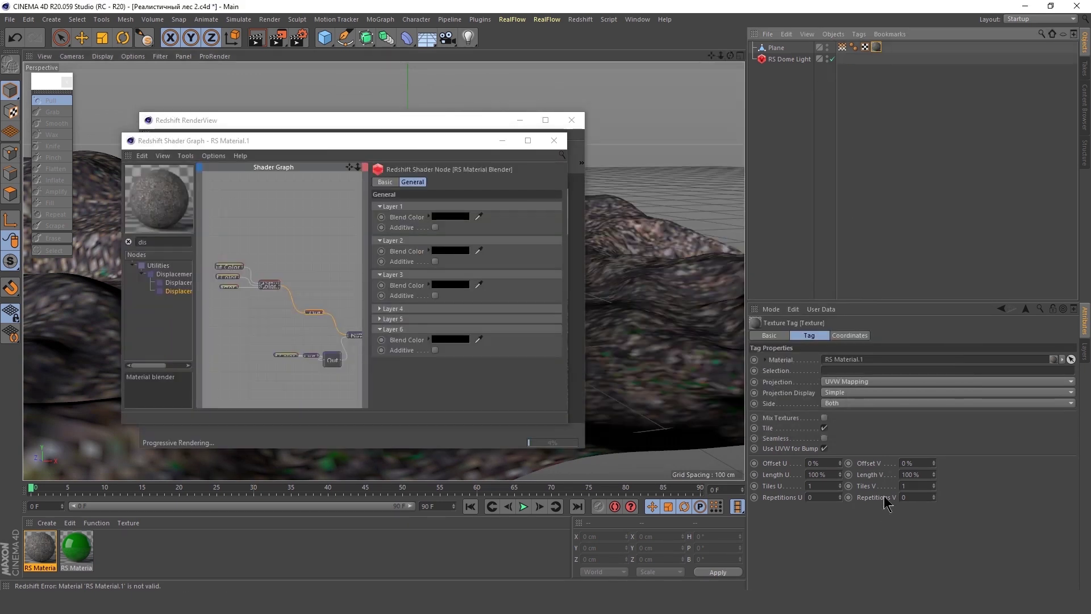
left_click(914, 474)
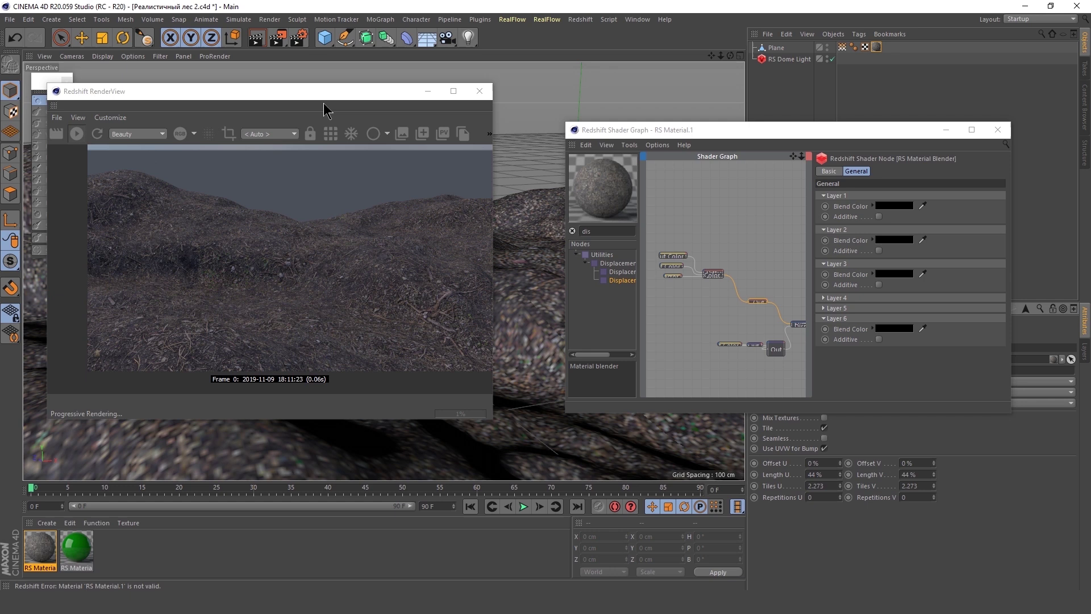
left_click_drag(324, 98, 492, 172)
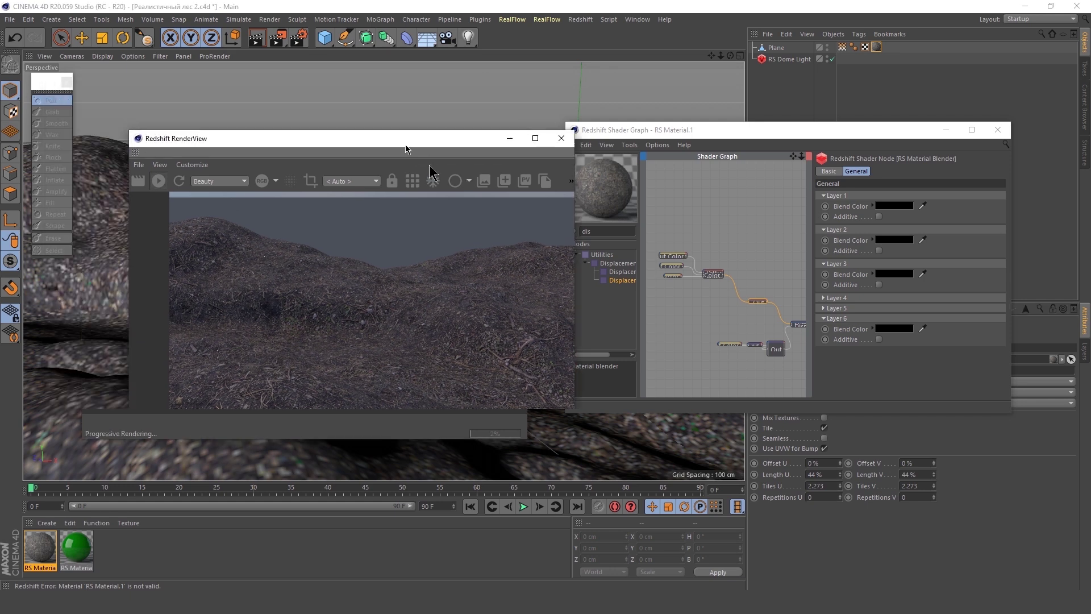
Add a Redshift Object tag to the Plane and enable its displacement.
right_click(779, 46)
mouse_move(814, 134)
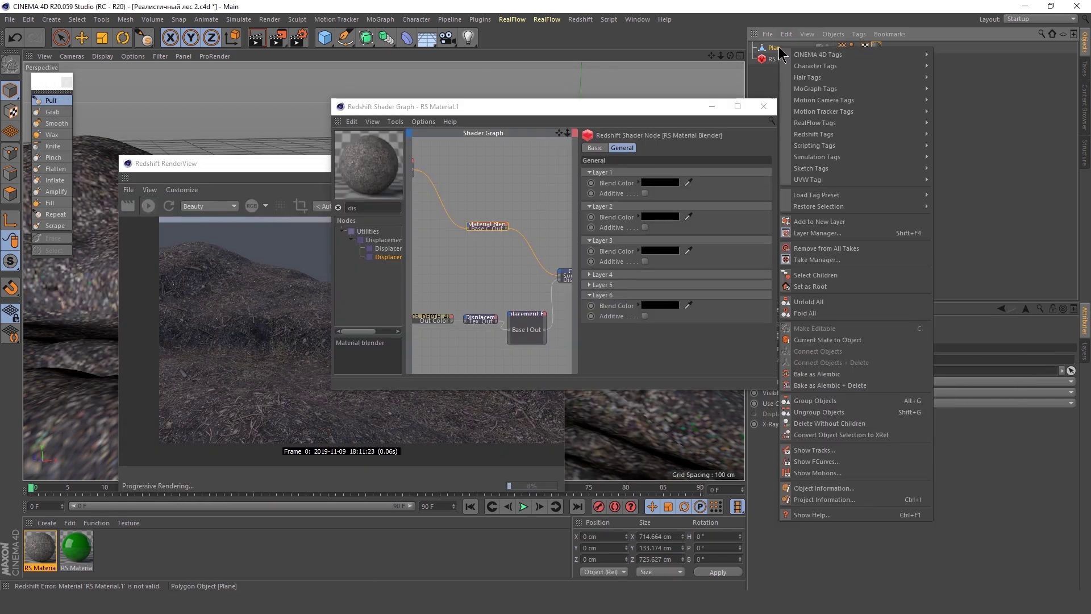
left_click(938, 146)
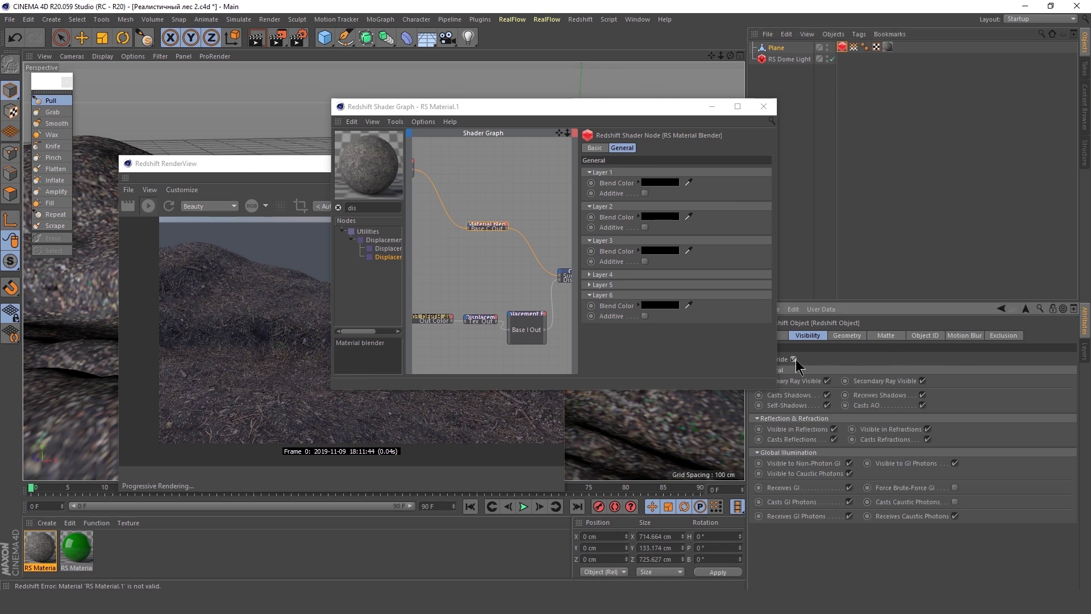
left_click(846, 335)
left_click(855, 502)
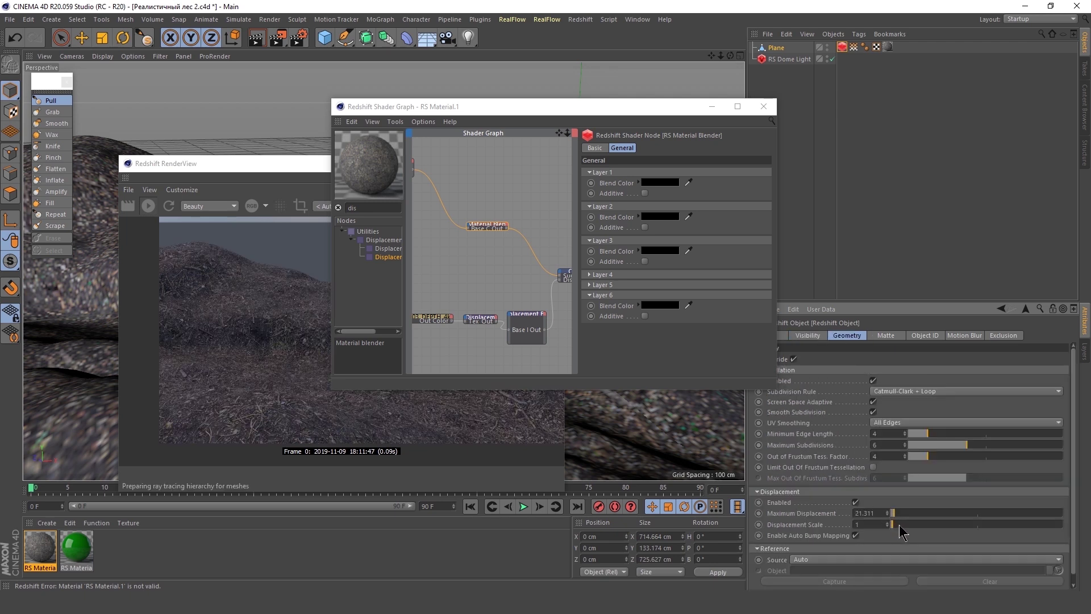
left_click_drag(899, 524, 907, 523)
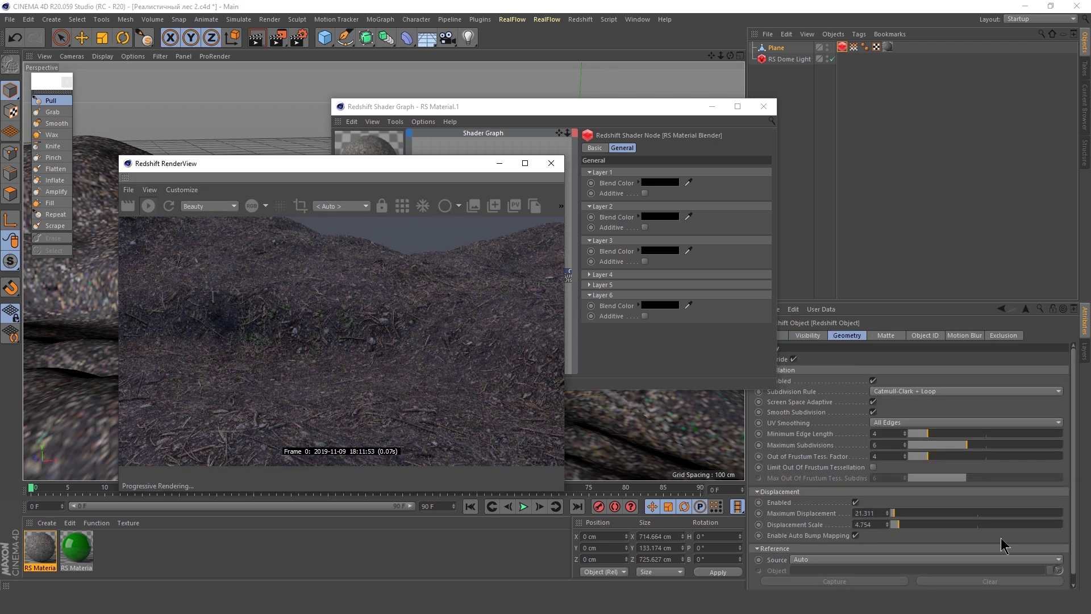
Raise maximum displacement to 129.508 and displacement scale to 21.148.
left_click_drag(375, 163, 711, 133)
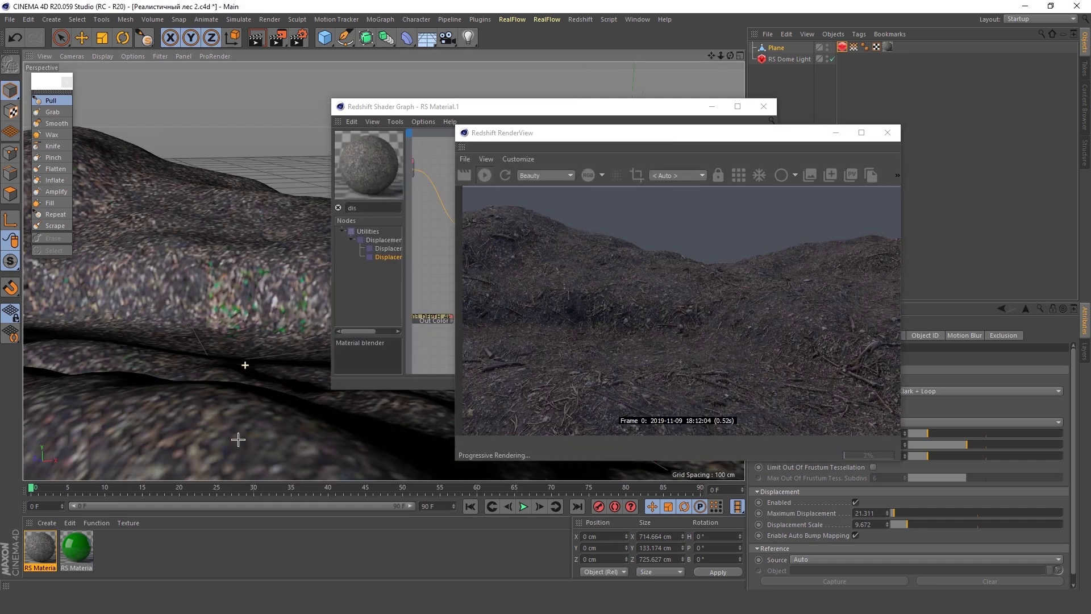
left_click_drag(596, 132, 479, 128)
left_click_drag(907, 524, 927, 524)
left_click_drag(893, 513, 913, 513)
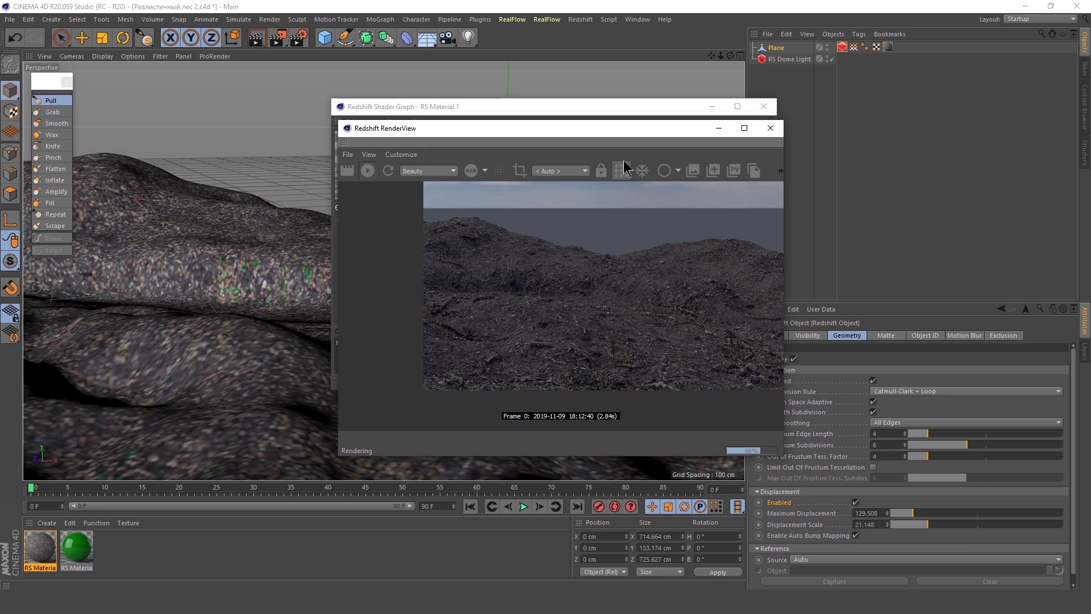
left_click_drag(625, 128, 834, 125)
left_click(578, 108)
left_click_drag(578, 108, 579, 122)
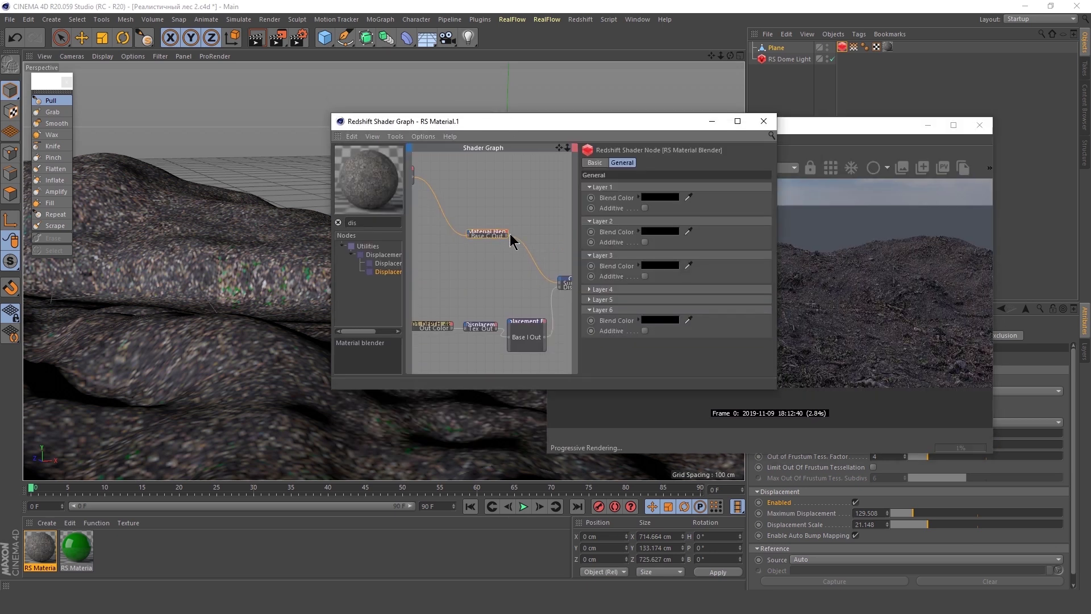
Add a Vertex Attribute node that reads the plane's Vertex Map tag.
scroll(510, 233, "down", 3)
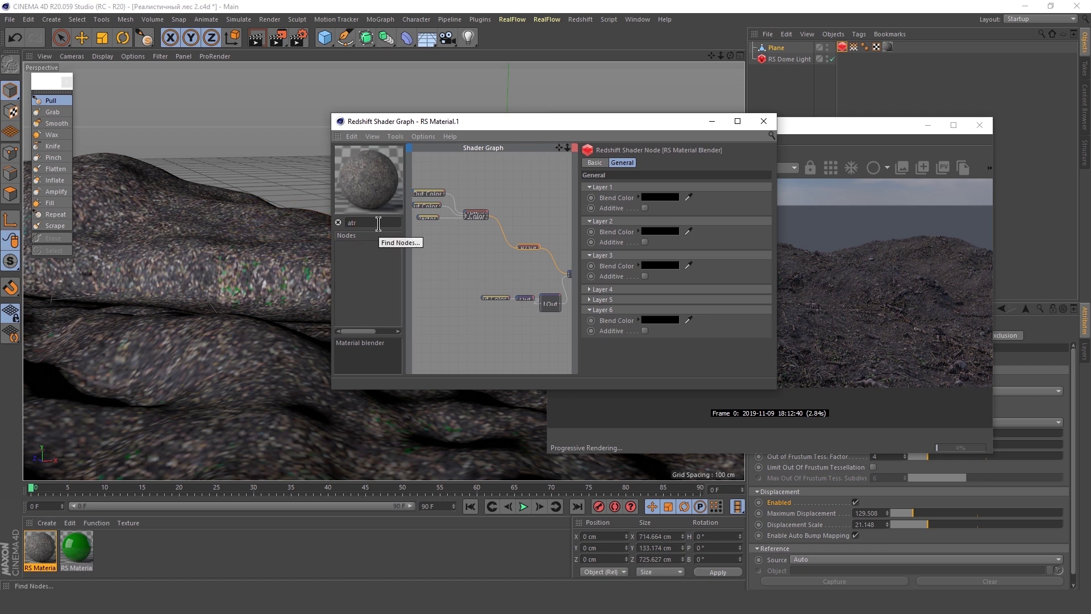
left_click_drag(396, 278, 494, 271)
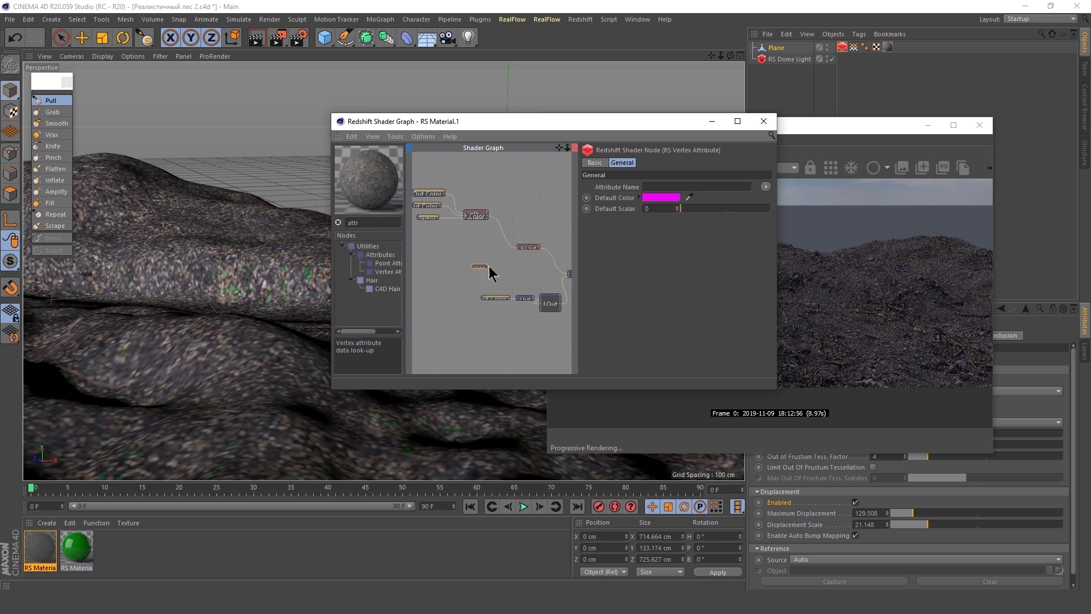
scroll(493, 295, "up", 2)
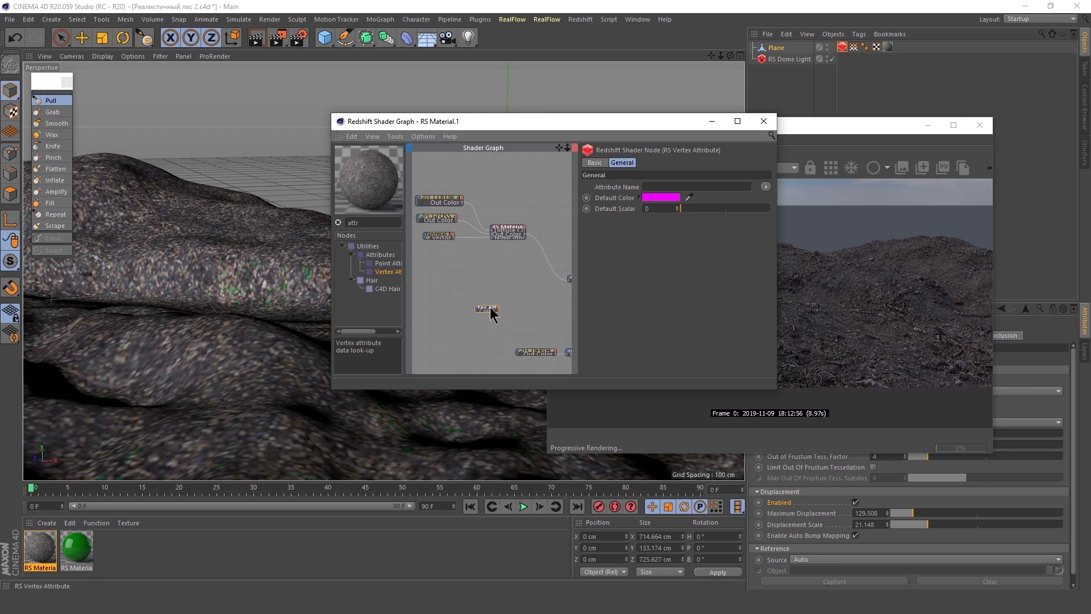
left_click_drag(853, 47, 833, 63)
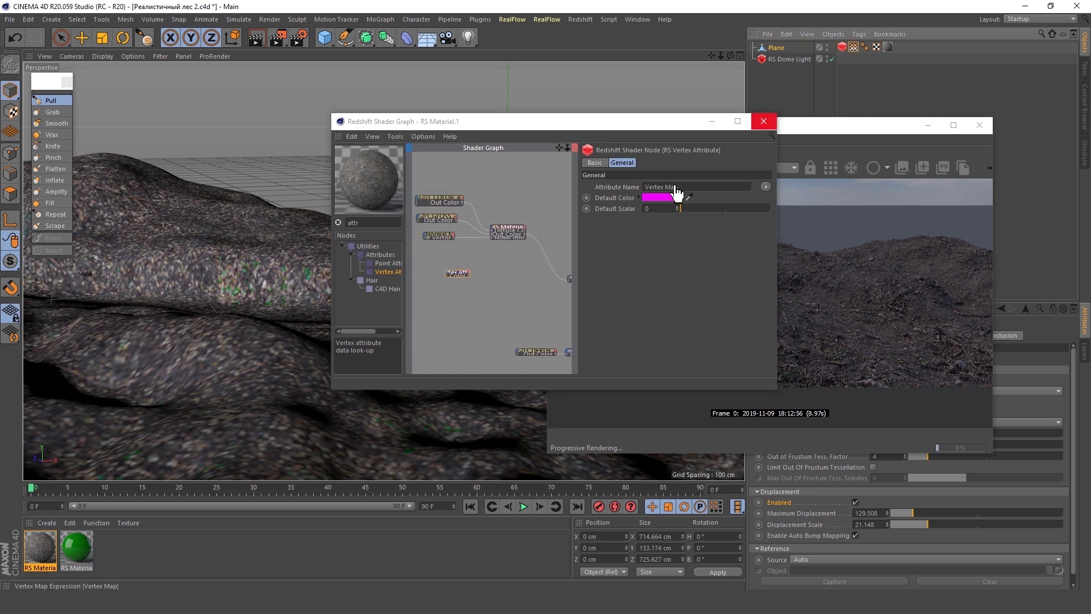
Wire the second RS Material and the vertex attribute into the Material Blender.
scroll(471, 264, "up", 2)
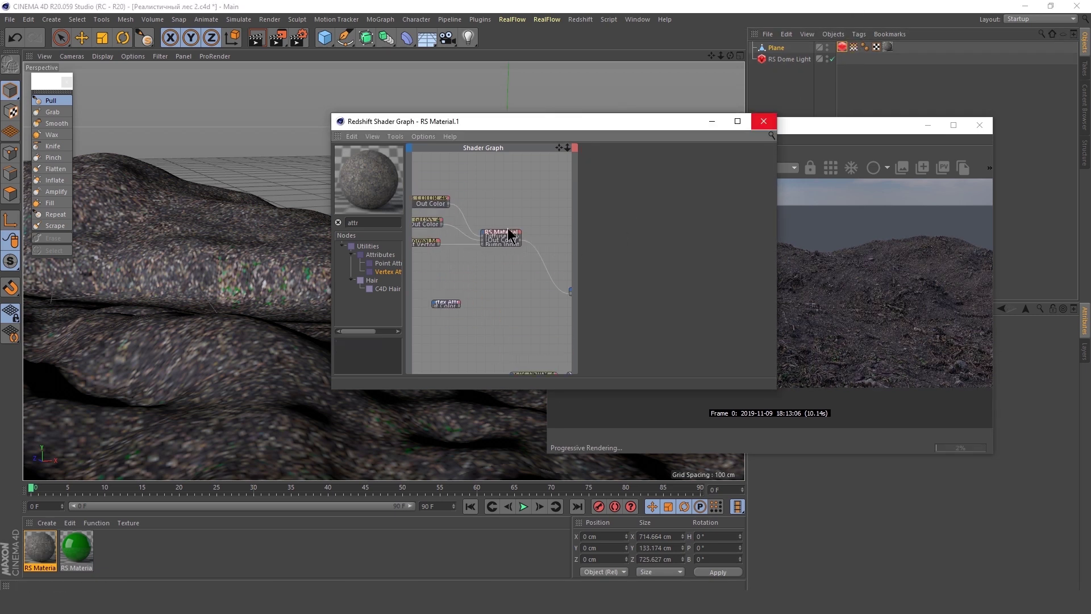
left_click(511, 234)
left_click_drag(478, 284, 545, 289)
left_click(568, 307)
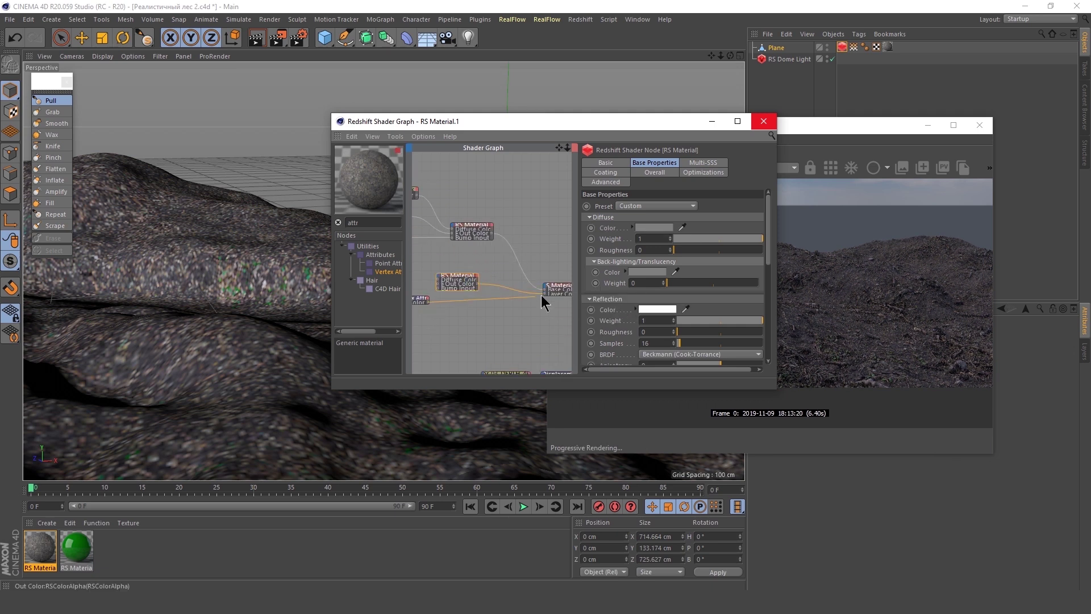
left_click(545, 292)
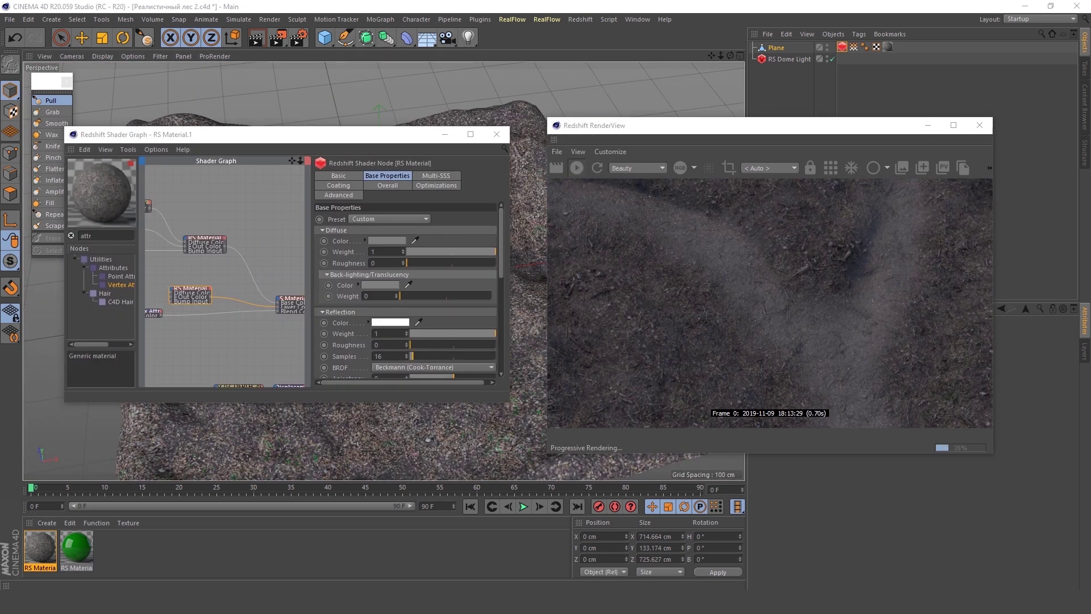
Import the ForestRoad DEPTH texture into the shader graph, copying it to the project.
left_click_drag(256, 198, 276, 190)
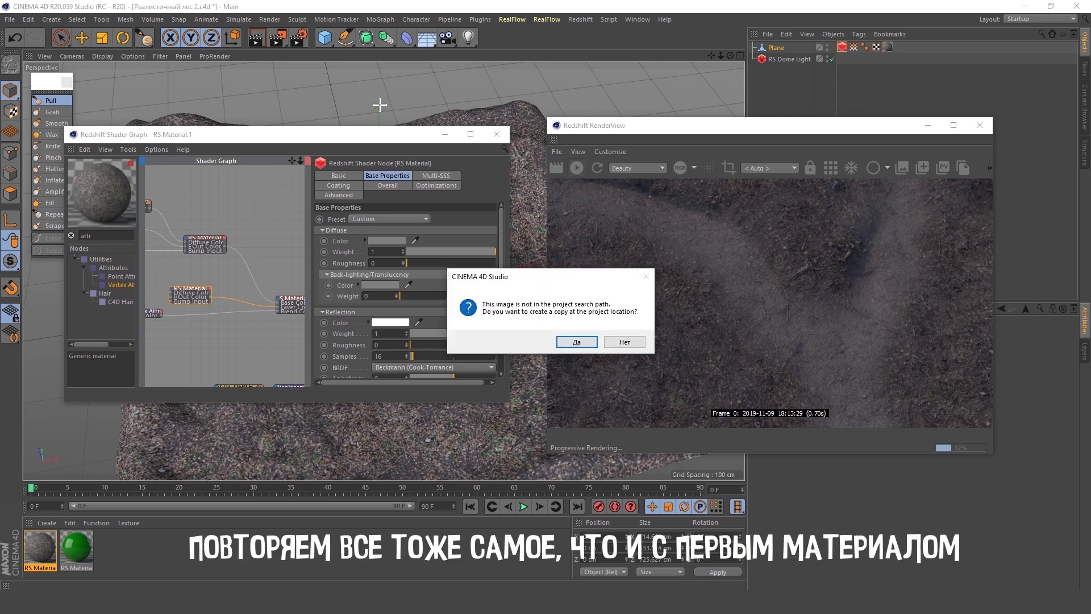
left_click(619, 342)
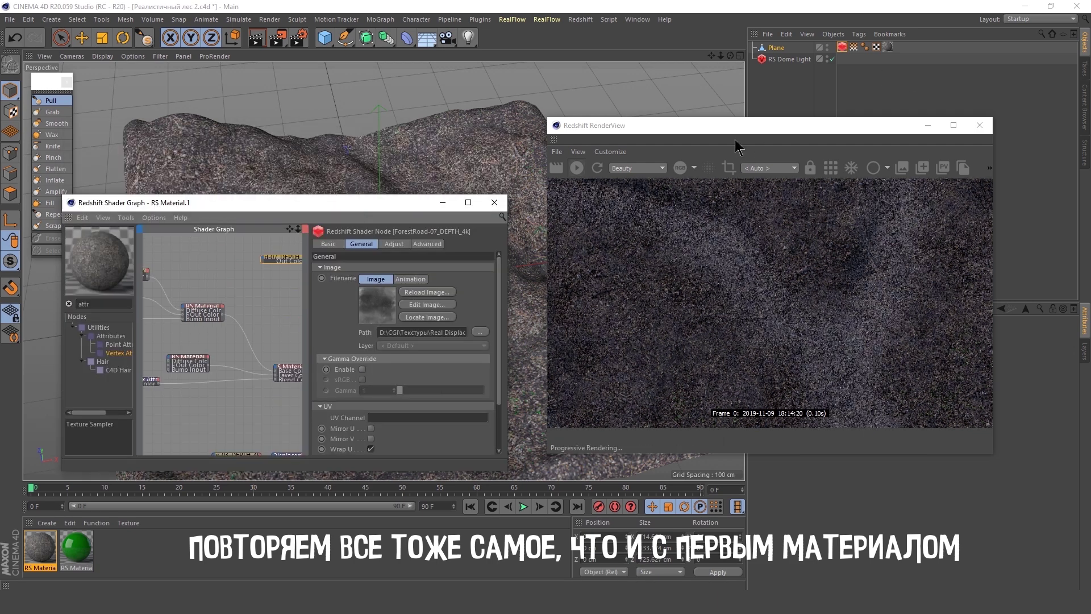
left_click_drag(682, 125, 715, 115)
left_click_drag(256, 134, 251, 385)
scroll(404, 252, "down", 5)
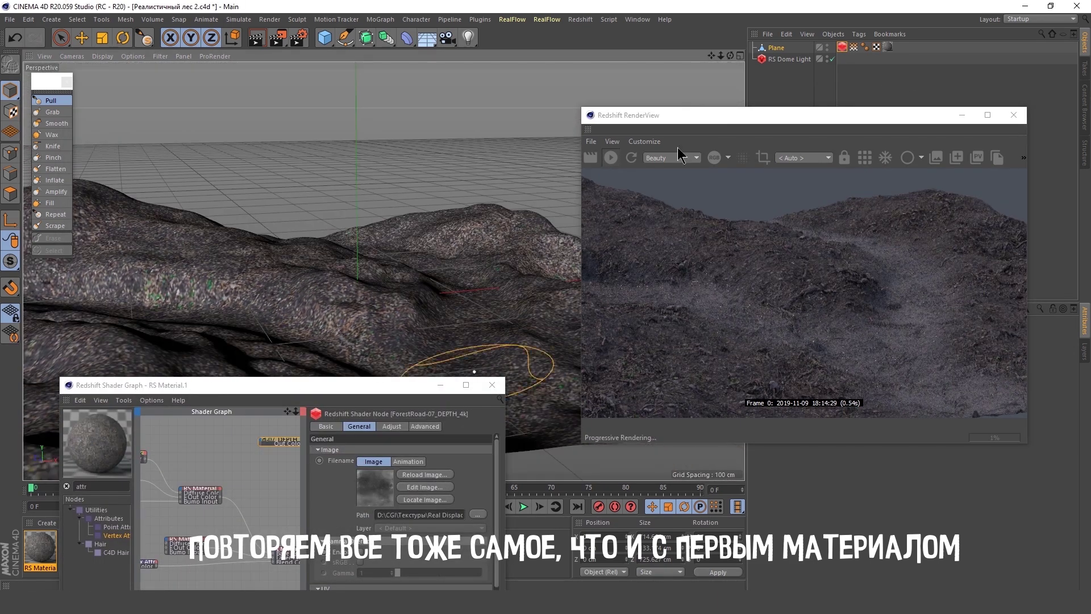
Set the Vertex Map paint brush radius to 21 cm.
double_click(854, 46)
left_click_drag(803, 118, 463, 144)
left_click(853, 47)
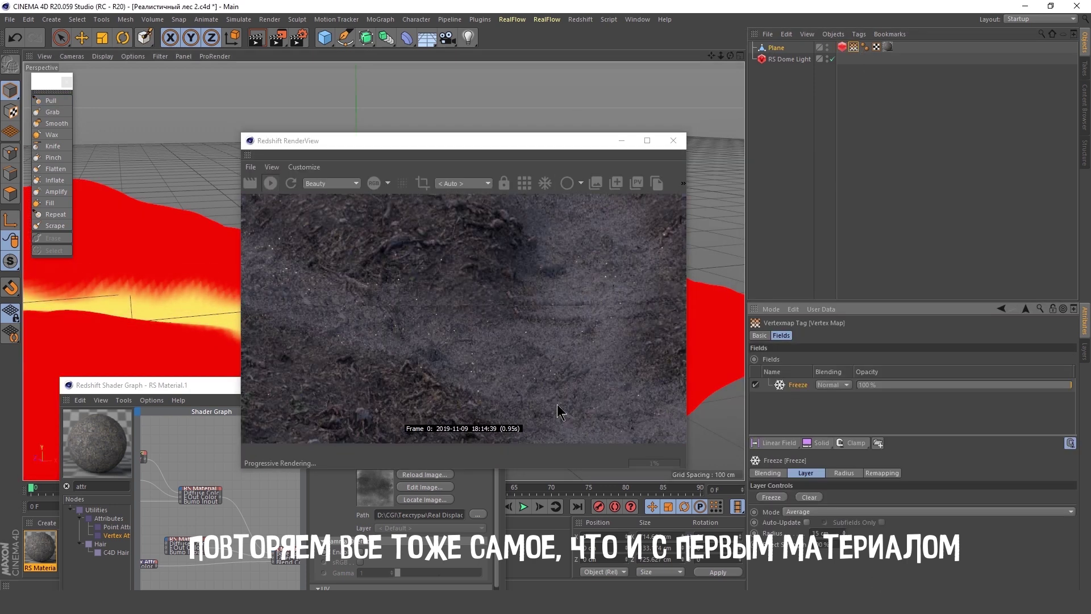
left_click_drag(504, 141, 795, 83)
left_click_drag(310, 393, 273, 248)
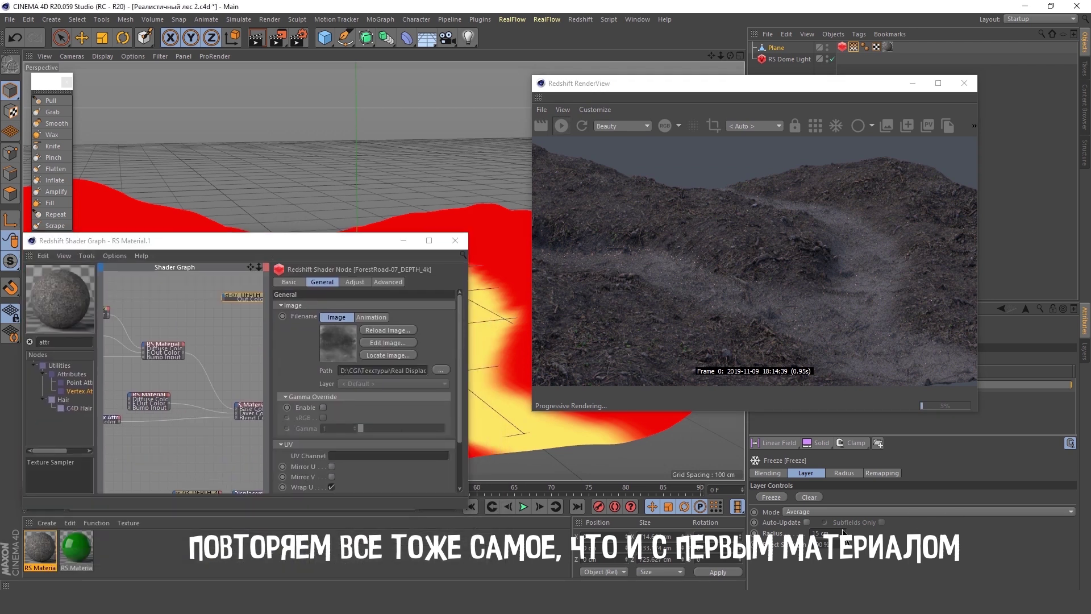
left_click_drag(843, 533, 850, 547)
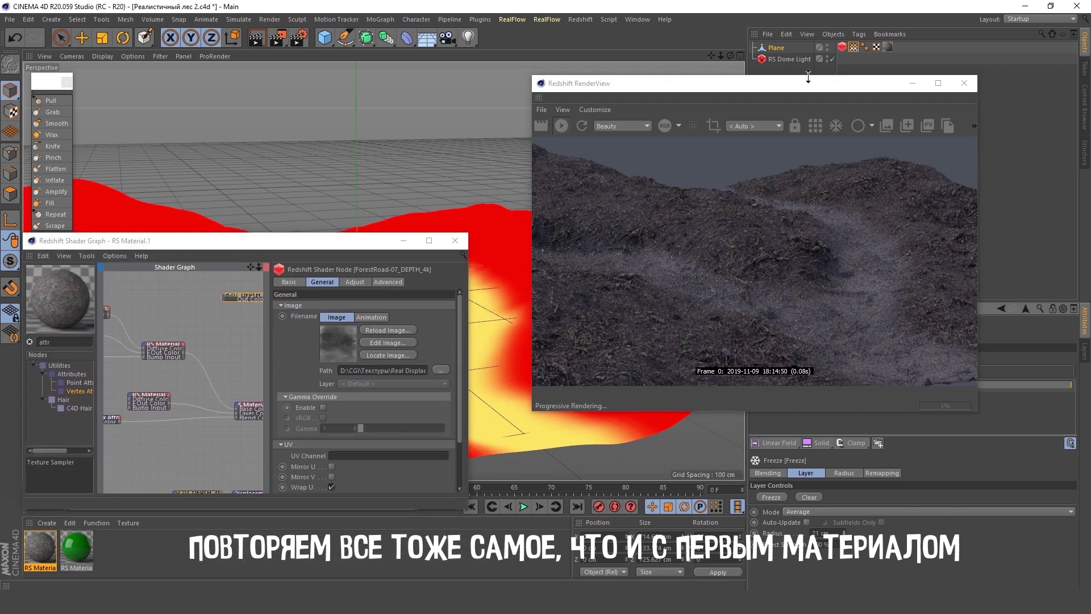
left_click_drag(819, 83, 844, 140)
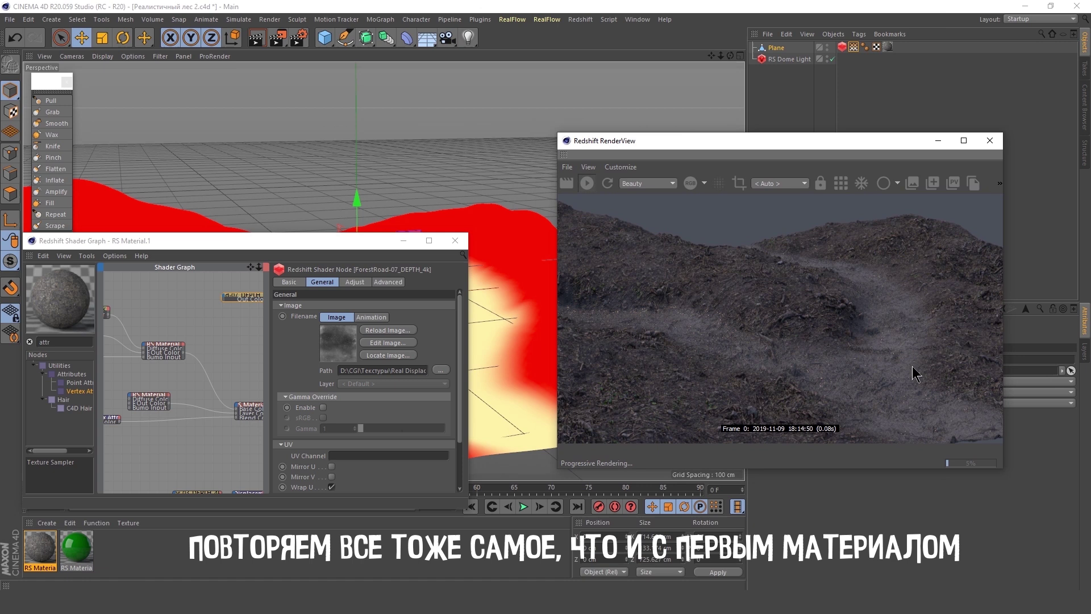
Inspect the ForestFloor texture node and bring the upper texture nodes into view.
left_click(205, 447)
middle_click_drag(205, 448, 136, 438)
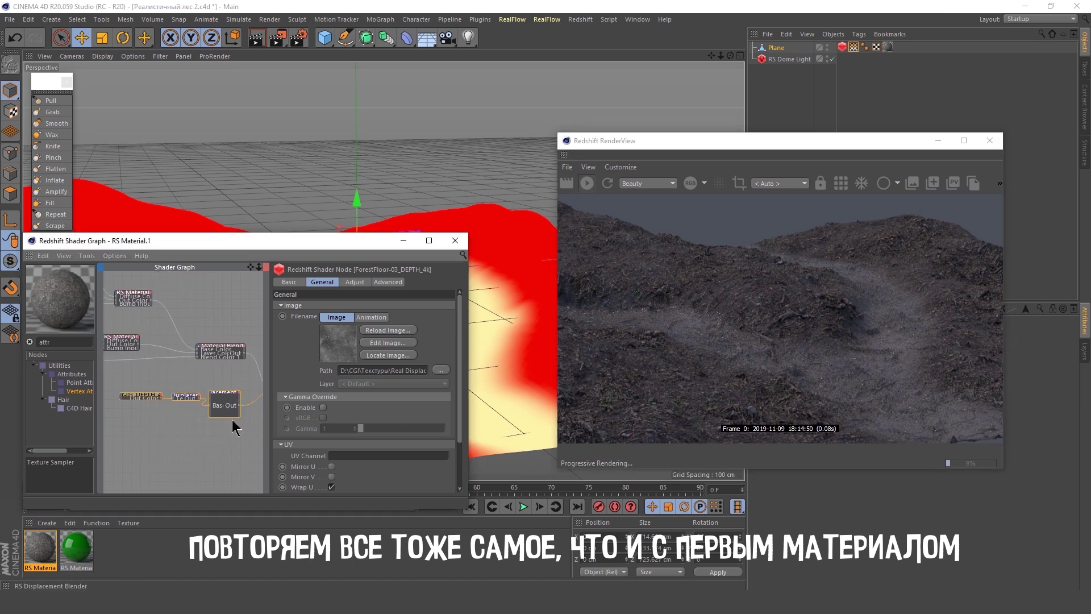
left_click(235, 427)
scroll(171, 397, "down", 2)
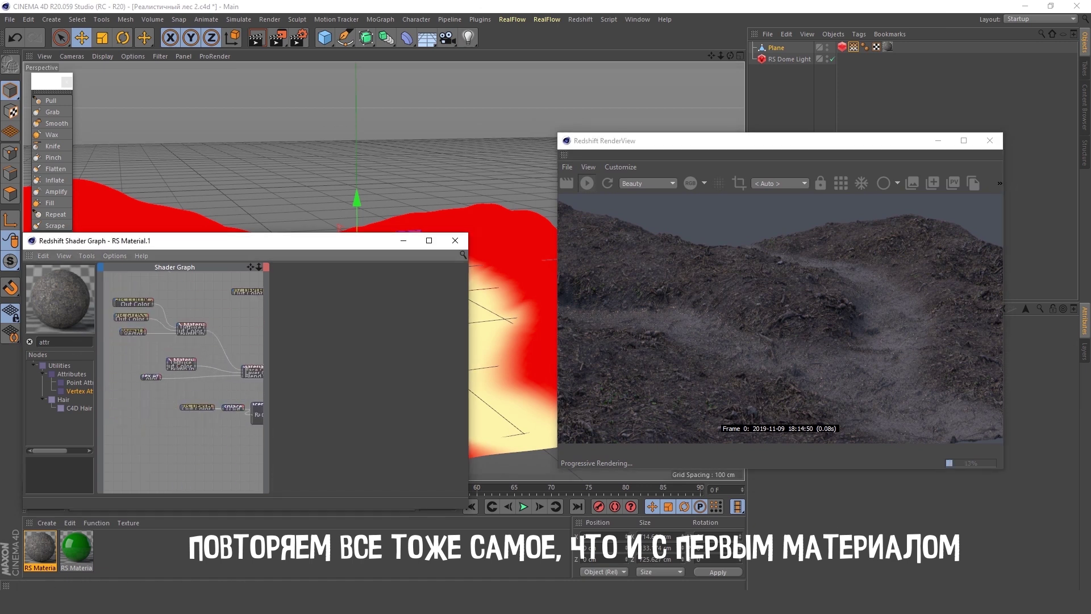
Arrange the ForestRoad texture nodes and connect GLOSS to the material's reflection colour.
left_click_drag(247, 291, 116, 413)
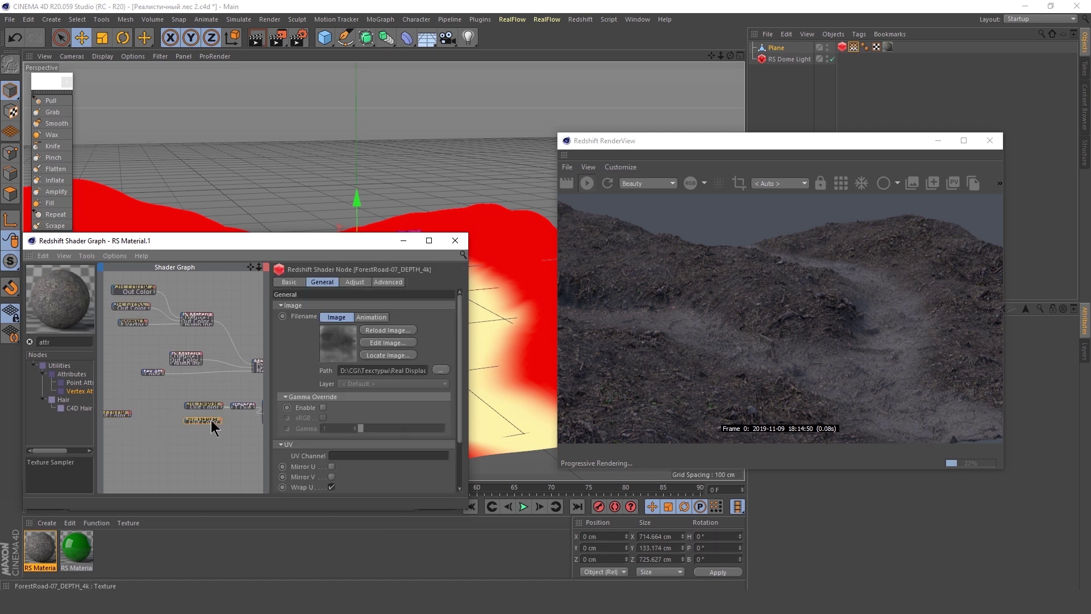
scroll(139, 432, "up", 2)
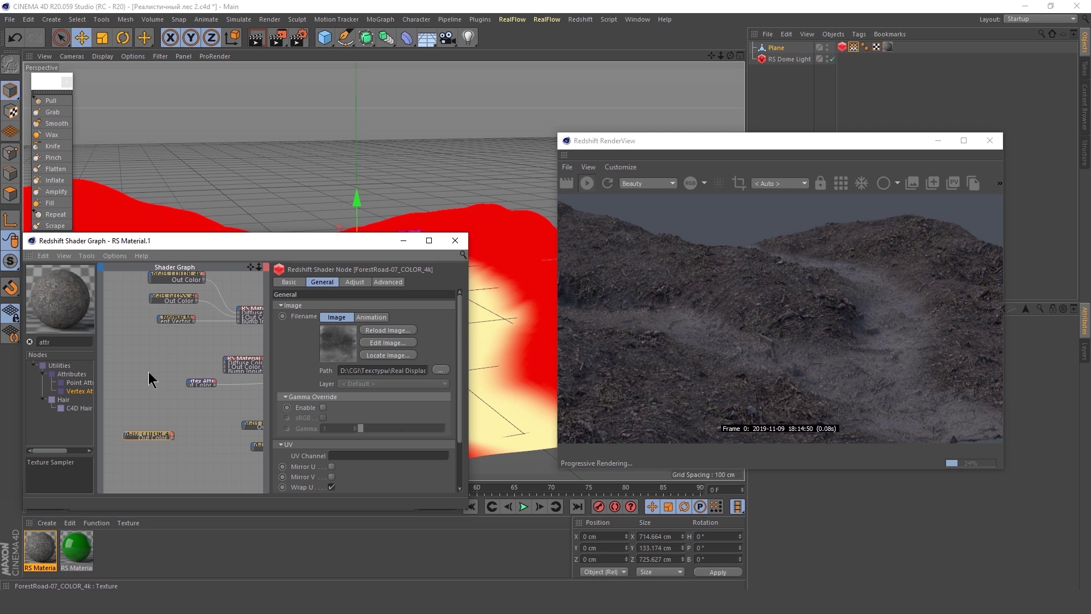
key("ctrl+z")
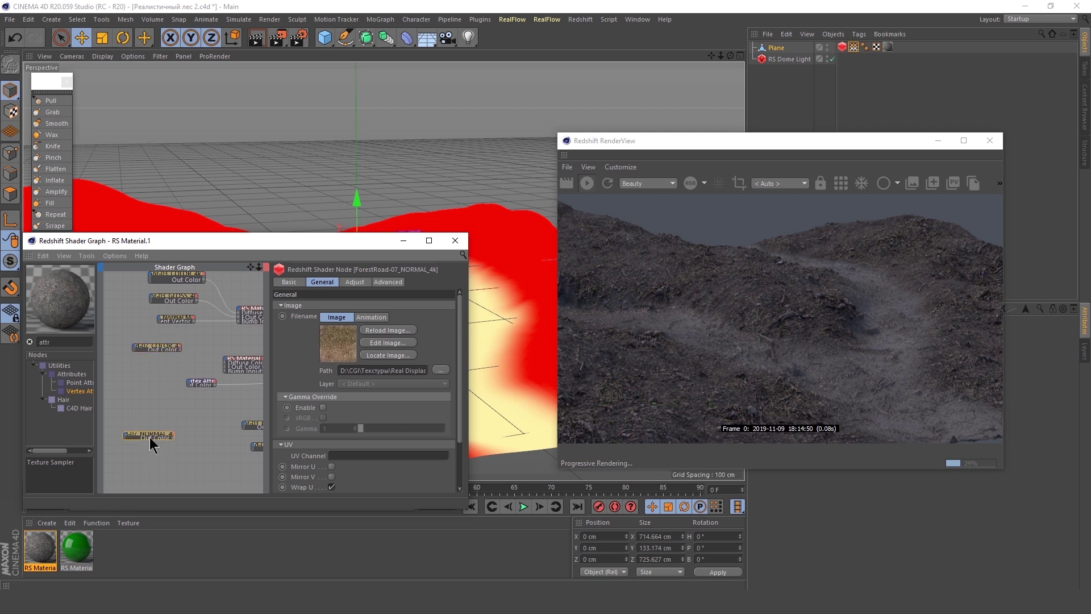
left_click_drag(153, 437, 158, 370)
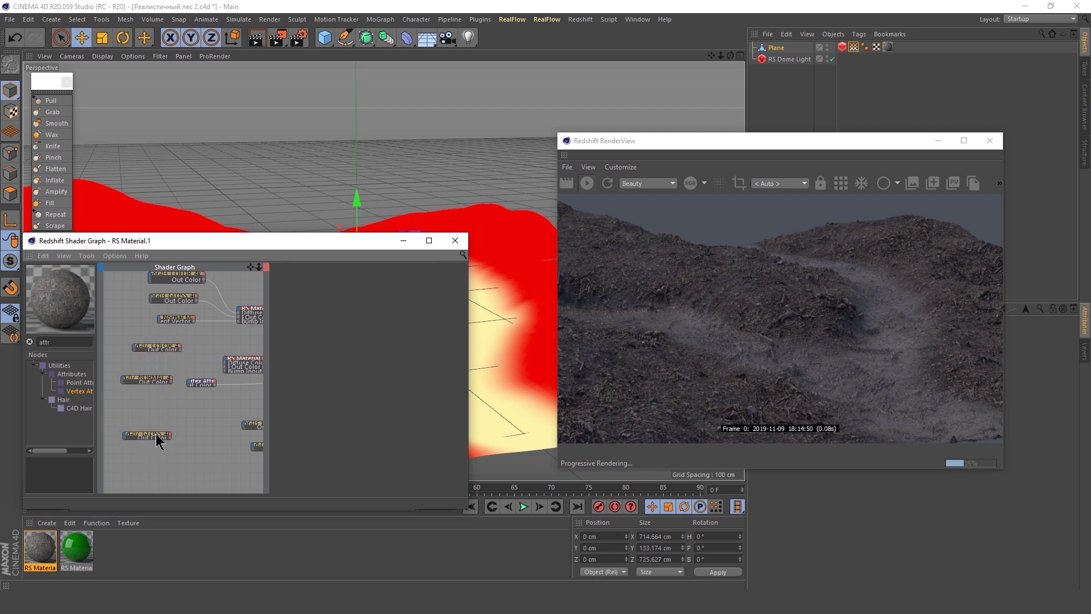
right_click(227, 363)
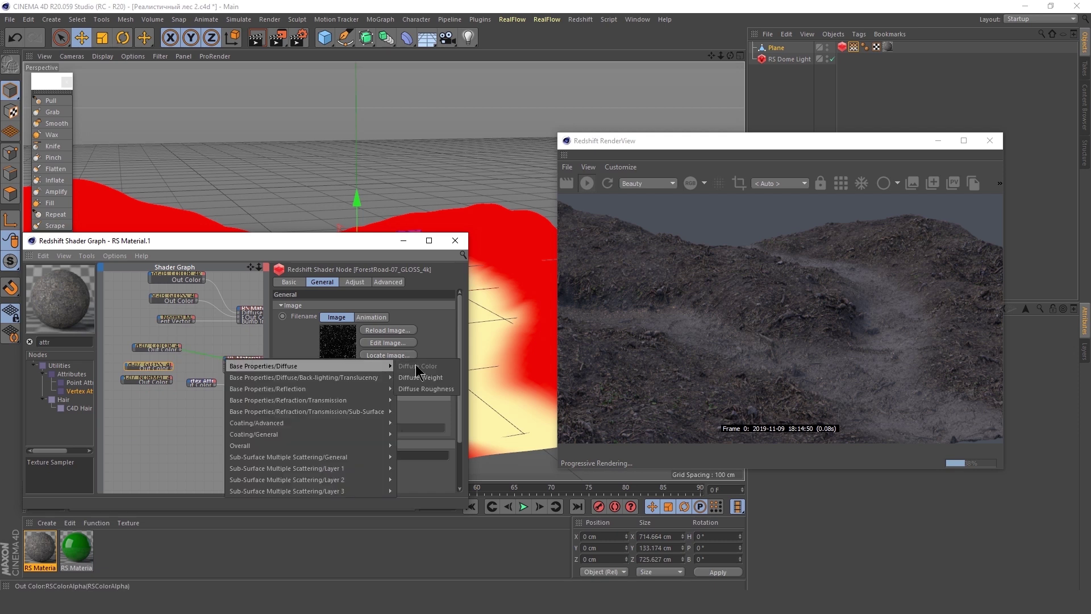
scroll(176, 360, "up", 2)
Add an RS Normal Map node loaded with the normal texture file path.
left_click(140, 307)
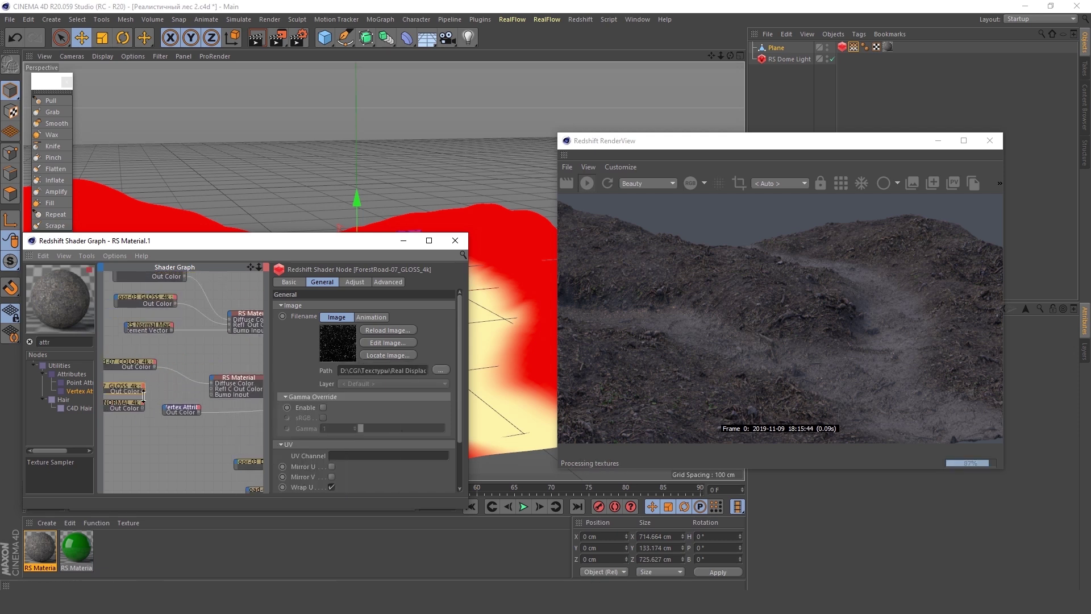
type("nor")
mouse_move(74, 382)
left_mouse_down()
mouse_move(145, 441)
mouse_move(121, 401)
left_mouse_up()
left_click(369, 371)
key("ctrl+v")
key("Return")
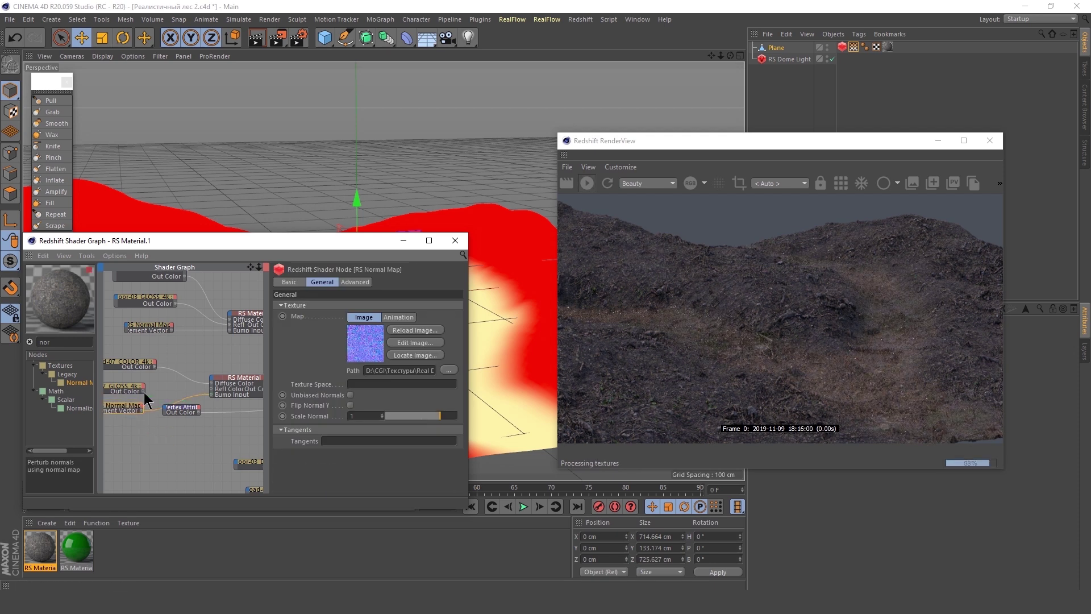
Duplicate the RS Displacement node for the ForestRoad-07 depth map.
scroll(162, 384, "down", 5)
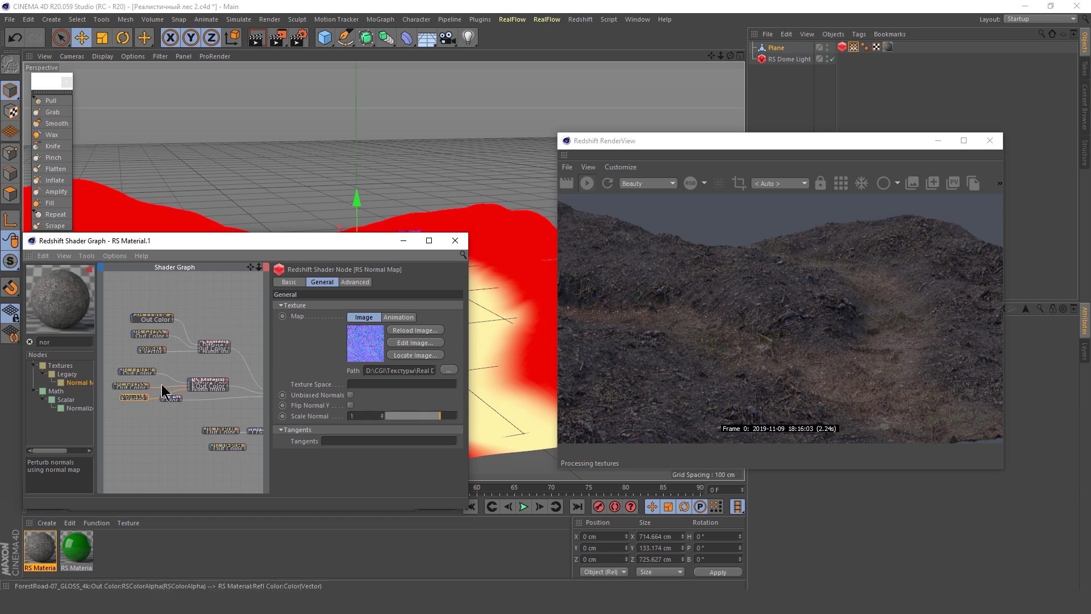
scroll(236, 430, "up", 3)
scroll(263, 445, "up", 2)
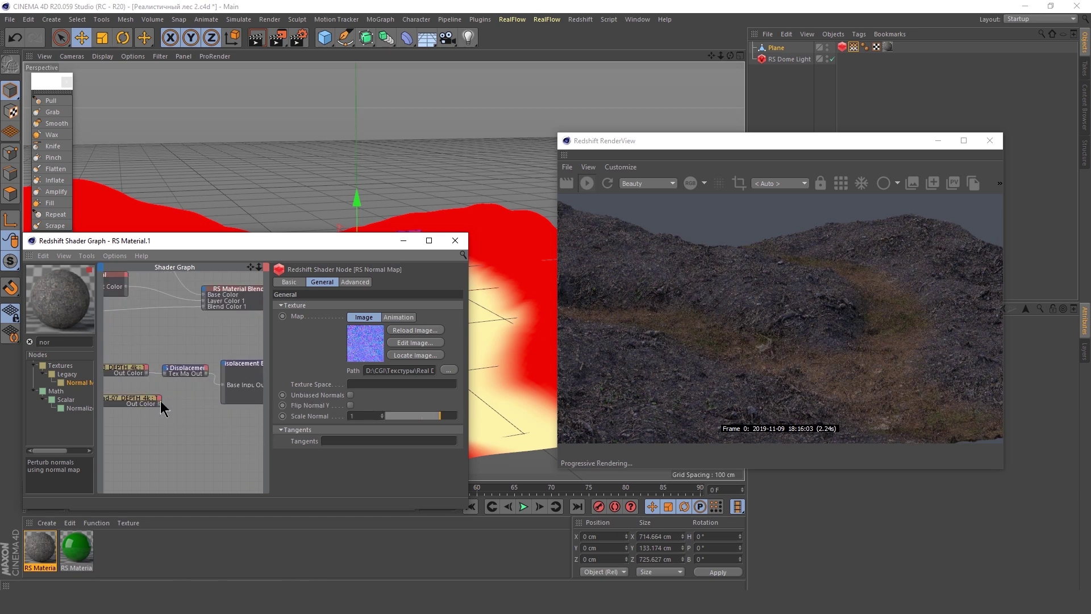
left_click(172, 367)
key("ctrl+c")
key("ctrl+v")
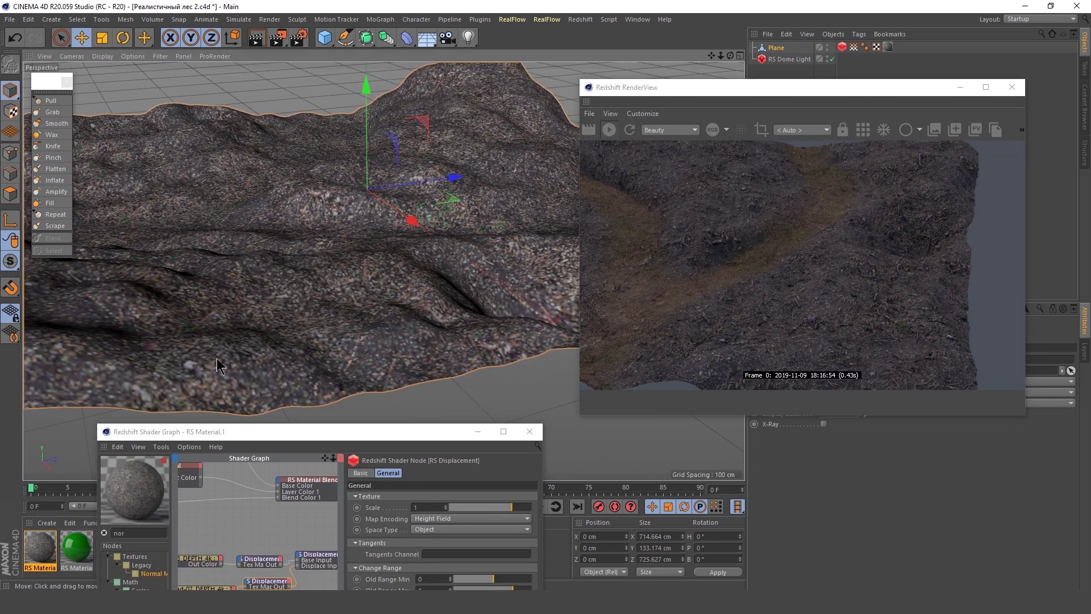
scroll(216, 359, "down", 2)
scroll(217, 359, "down", 2)
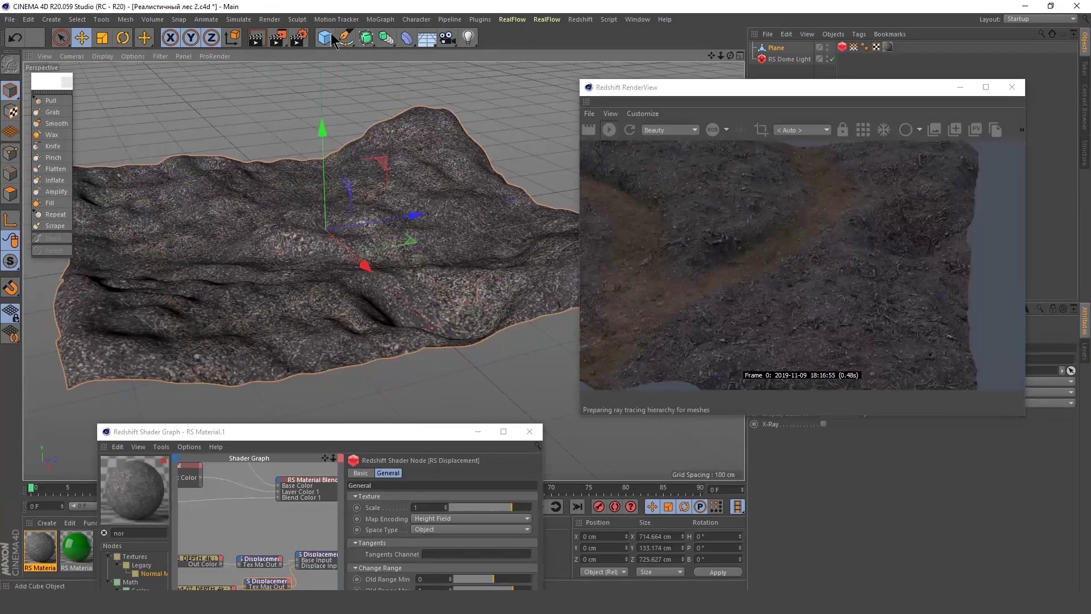
left_click(325, 37)
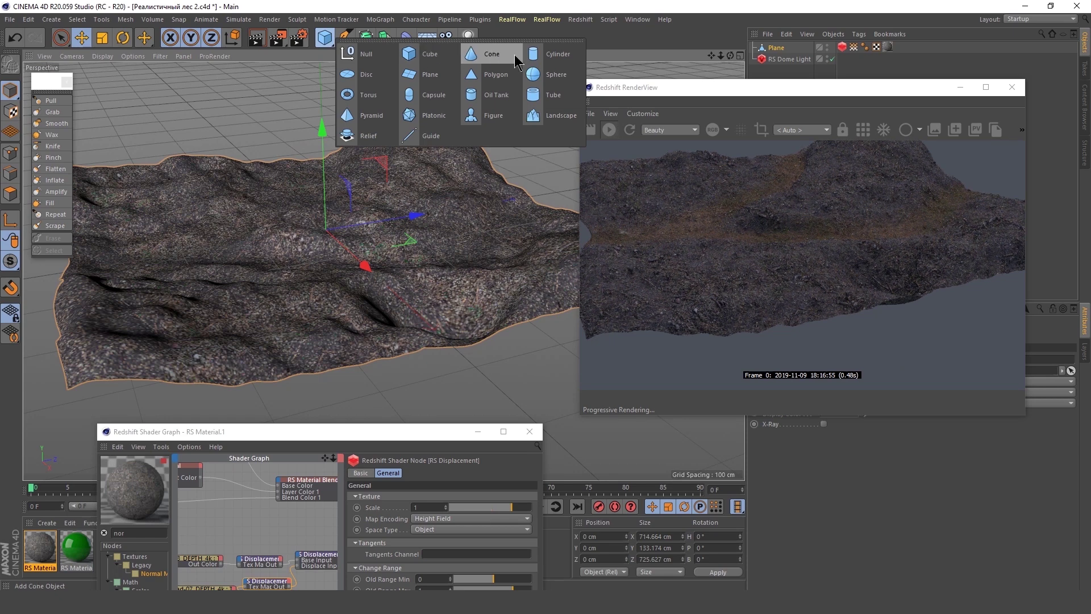
Add a new plane sized about 850 by 683 cm over the terrain.
left_click(426, 75)
left_click_drag(449, 210, 523, 183)
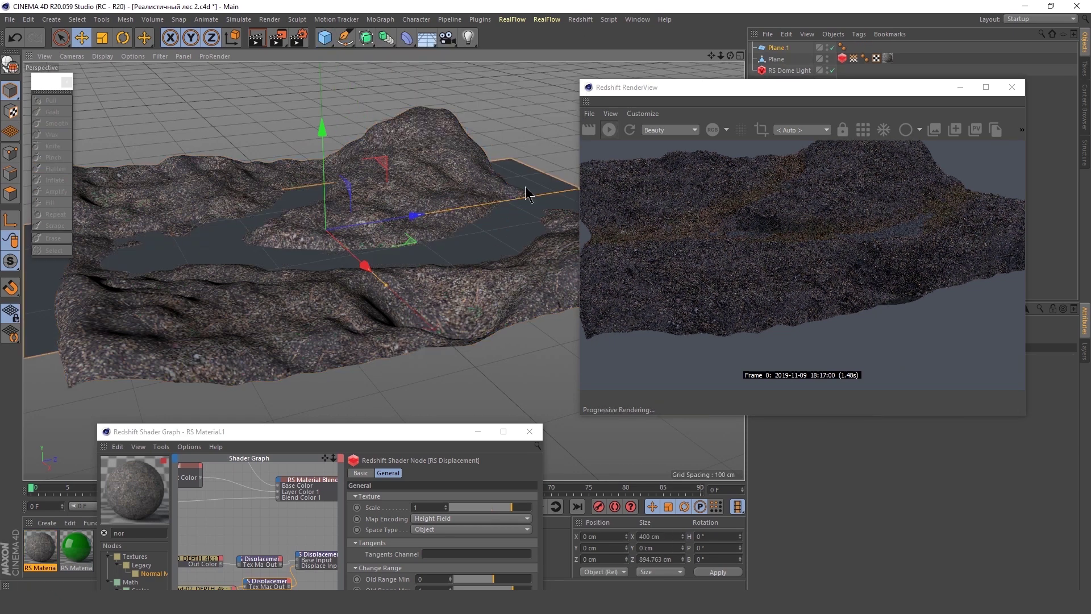
left_click_drag(385, 259, 341, 394, "alt")
scroll(341, 393, "up", 3)
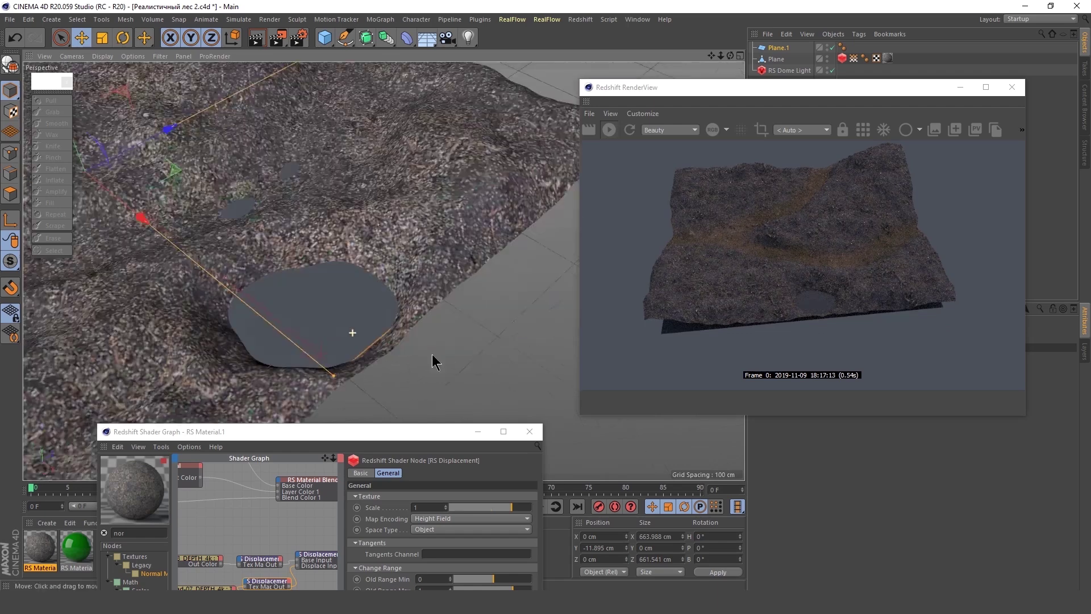
left_click_drag(432, 353, 352, 380)
scroll(358, 284, "up", 2)
Create a new material on Plane.1 and set it to the Water preset.
left_click_drag(417, 296, 341, 256, "alt")
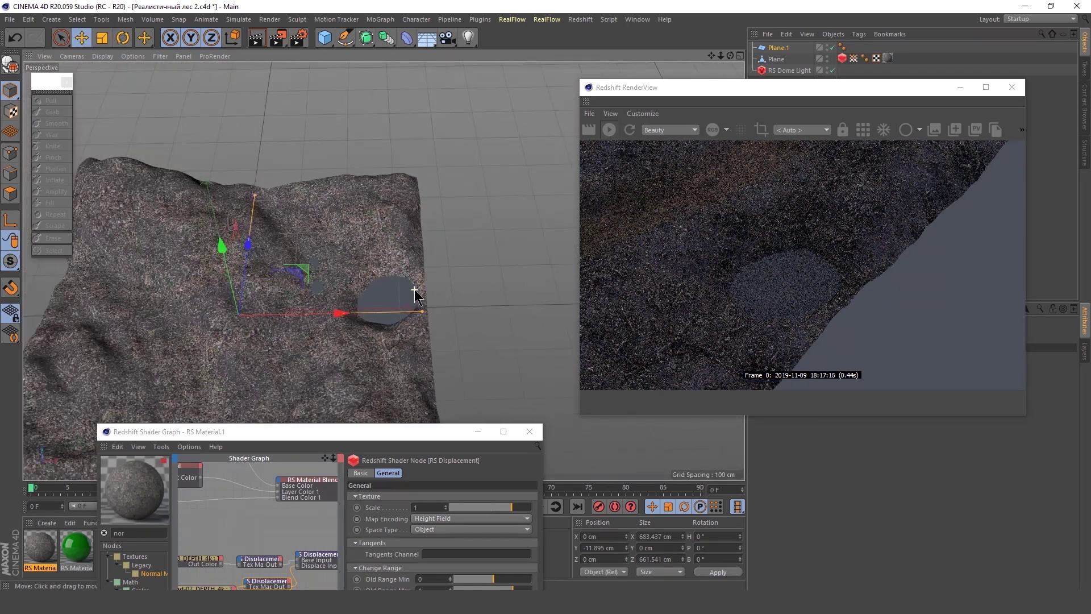
left_click_drag(40, 548, 816, 49)
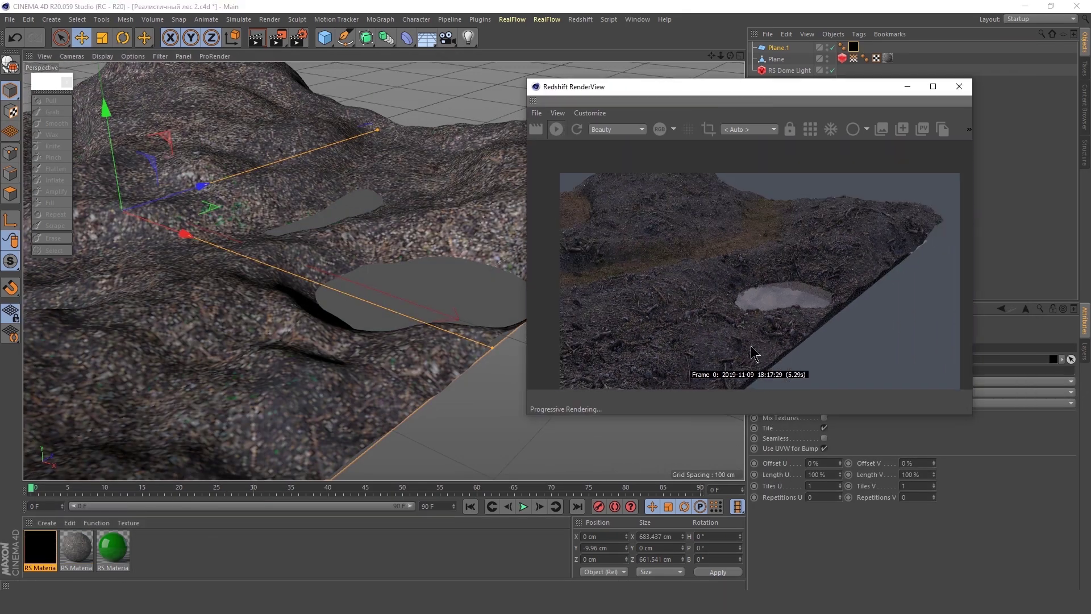
double_click(853, 47)
left_click_drag(625, 87, 291, 86)
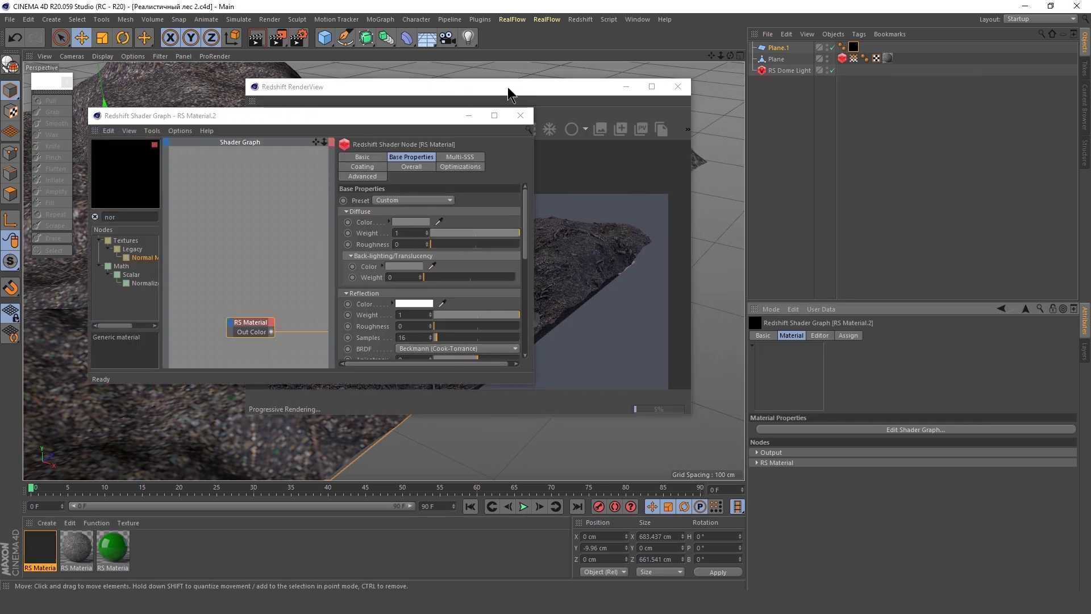
left_click_drag(512, 87, 859, 111)
left_click(398, 202)
left_click(398, 246)
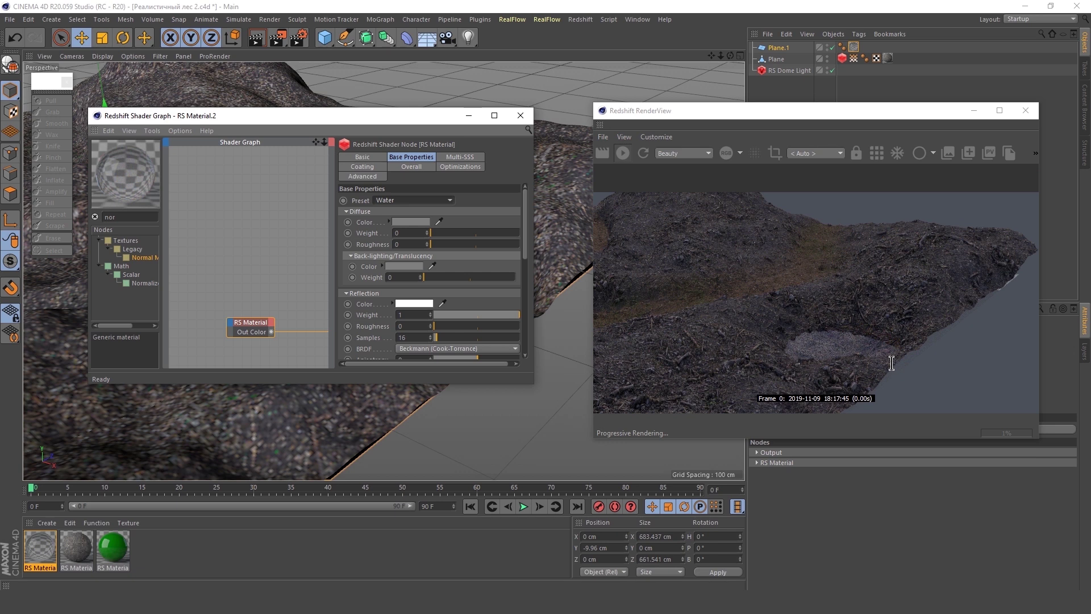
Give it a dark extinction colour, Extinction Scale 61.9 and Scatter Scale 0.248.
scroll(891, 363, "up", 2)
scroll(432, 296, "down", 5)
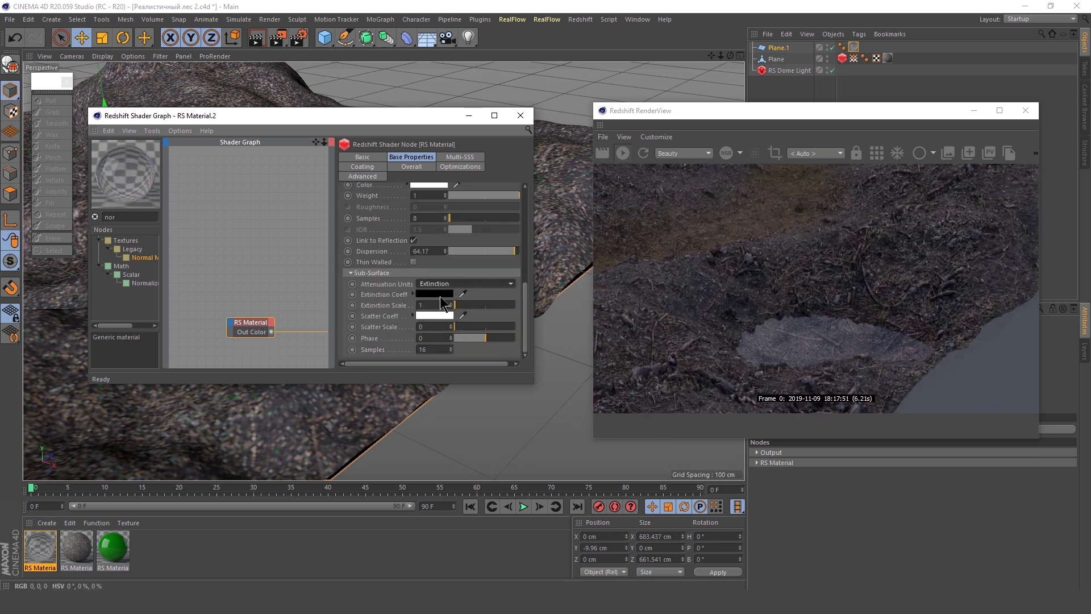
left_click(441, 297)
left_click(419, 336)
left_click_drag(462, 306, 492, 305)
left_click(459, 326)
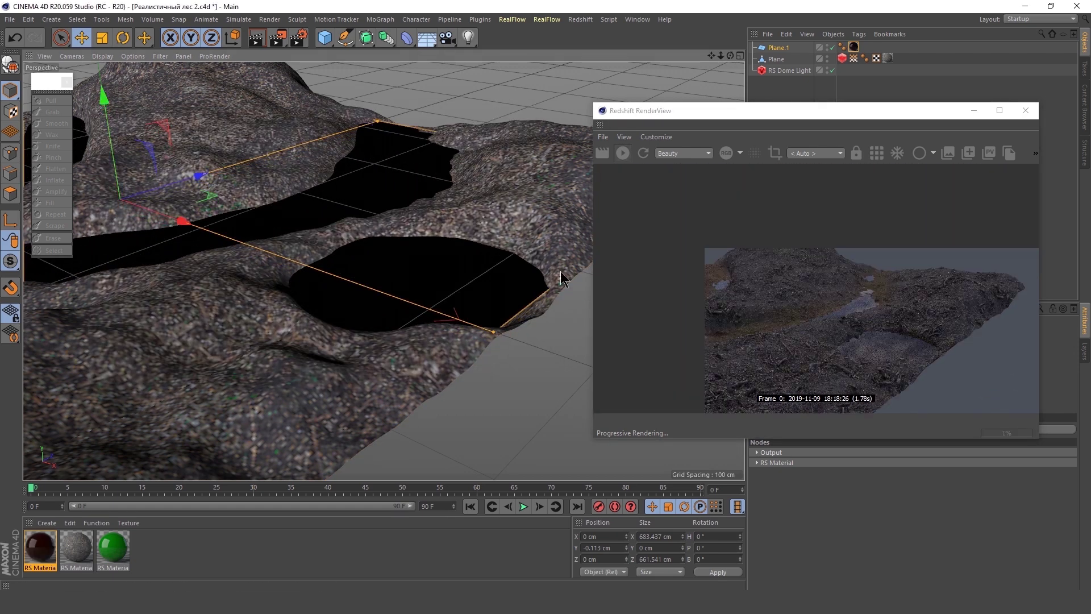
left_click_drag(560, 271, 98, 314, "alt")
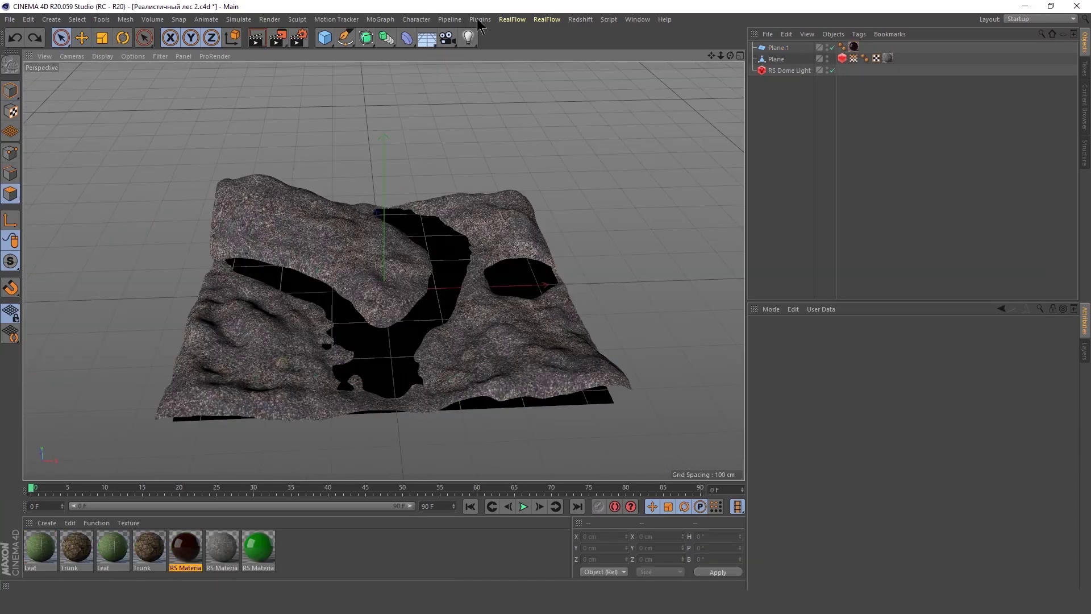
Add a Forester Tree object to the terrain scene.
left_click(479, 19)
mouse_move(503, 51)
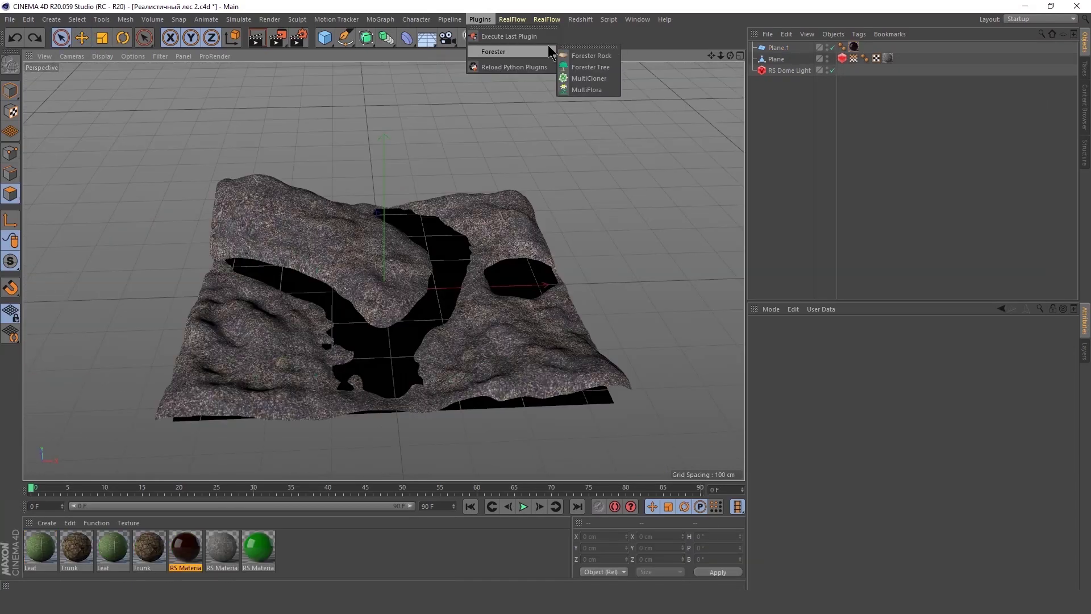
left_click(592, 67)
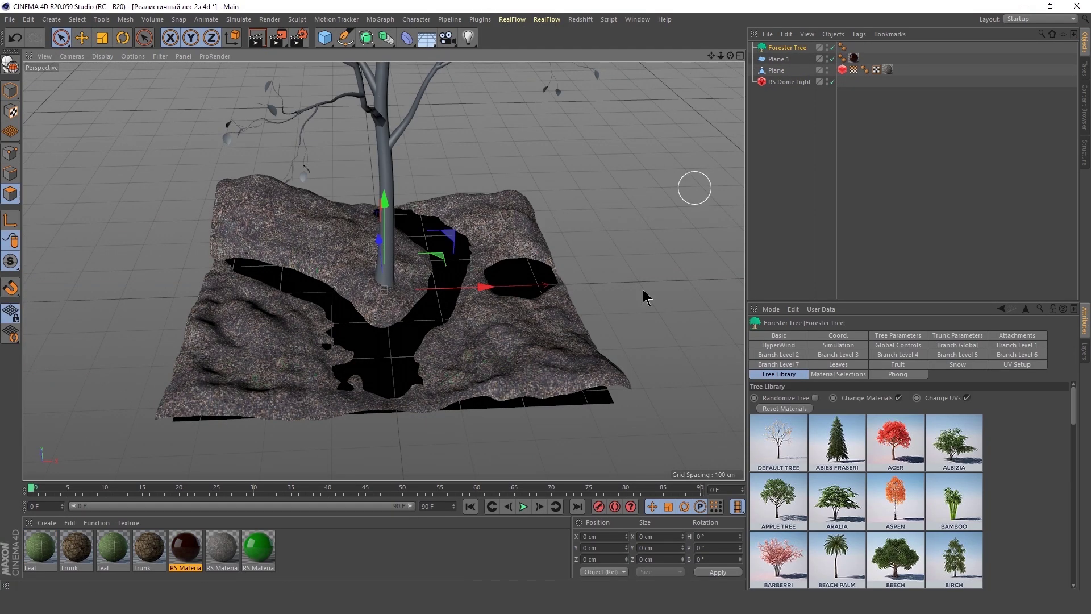
scroll(333, 425, "down", 3)
scroll(333, 425, "down", 3)
left_click_drag(332, 425, 351, 245, "alt")
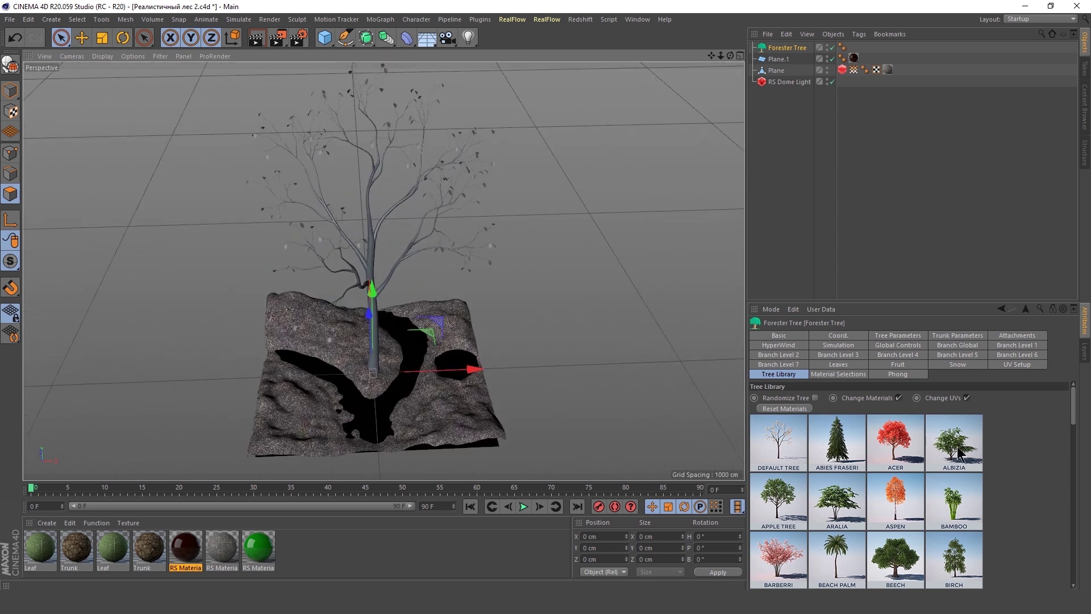
scroll(958, 489, "down", 3)
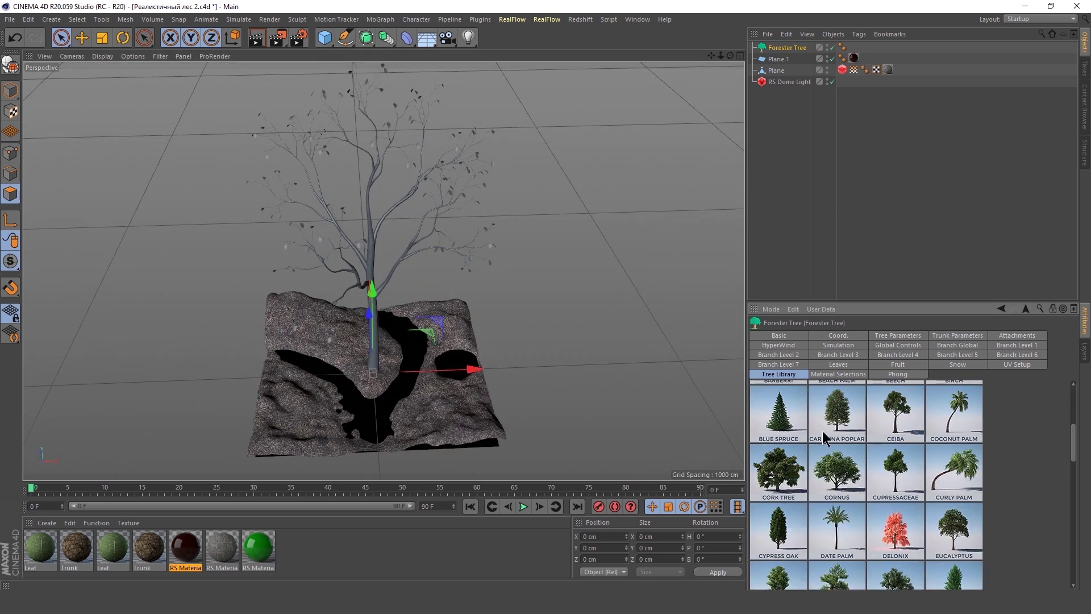
Choose Carolina Poplar from the Tree Library for the tree.
left_click(840, 425)
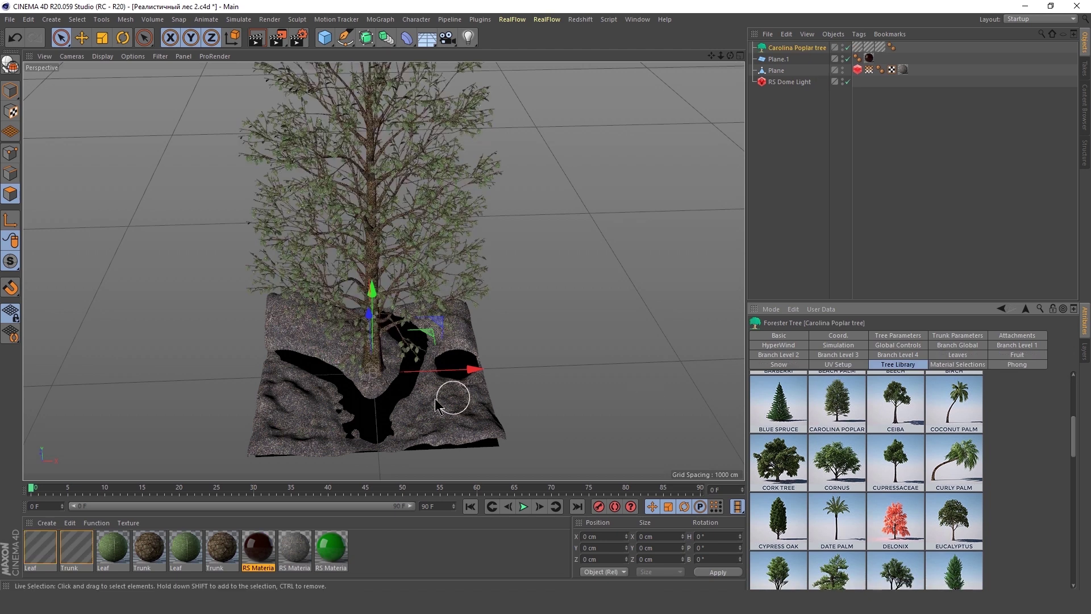
mouse_move(443, 420)
left_mouse_down("alt")
mouse_move(382, 346)
mouse_move(401, 346)
mouse_move(398, 454)
left_mouse_up("alt")
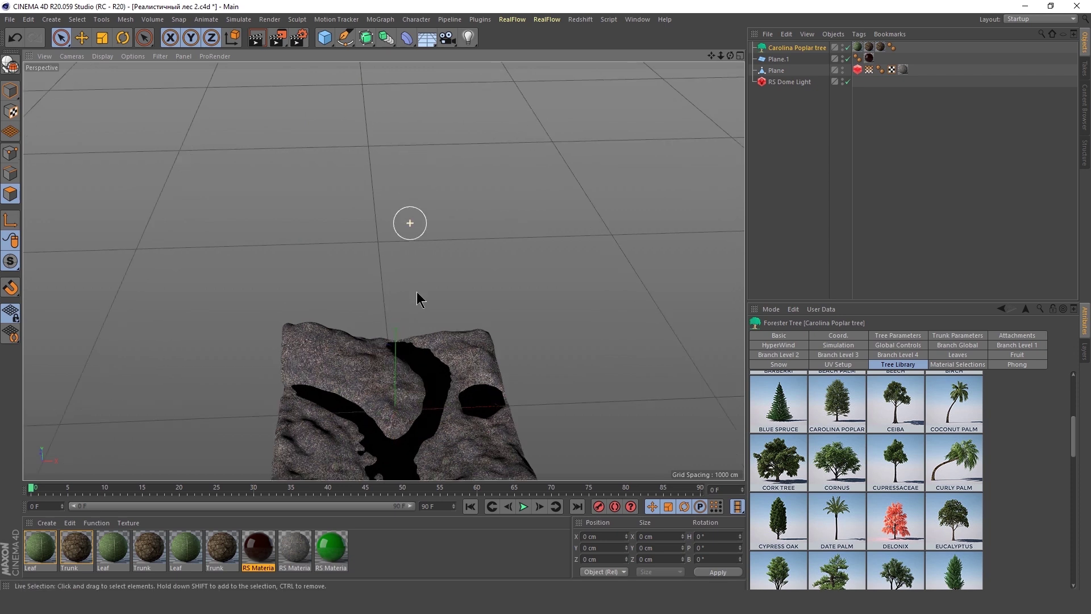
scroll(420, 297, "up", 3)
scroll(403, 415, "up", 4)
mouse_move(427, 389)
left_mouse_down("alt")
mouse_move(395, 199)
mouse_move(404, 360)
left_mouse_up("alt")
left_click(474, 20)
mouse_move(489, 52)
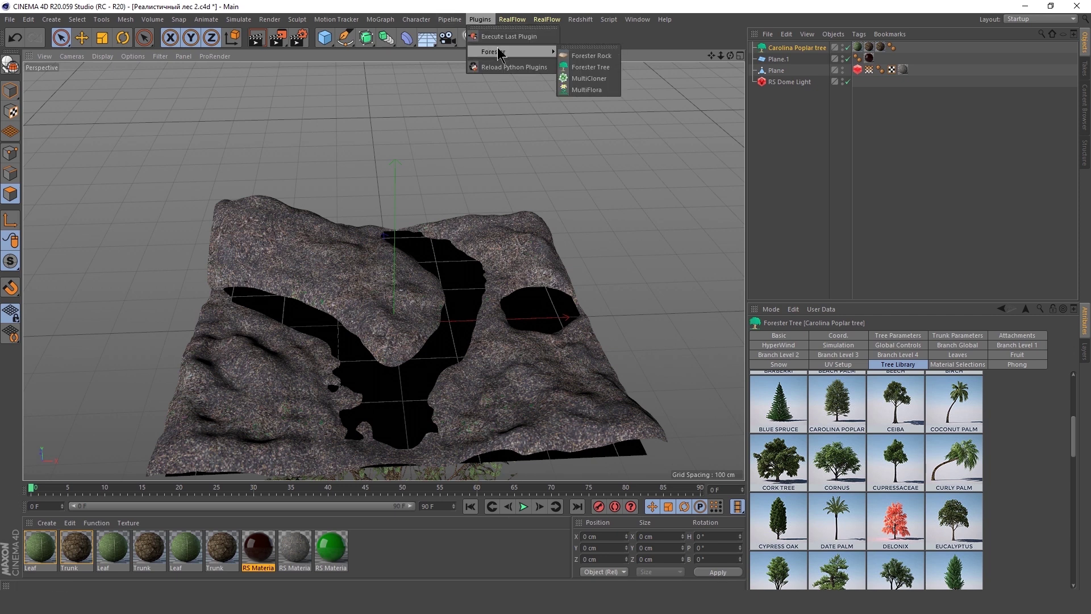
Add a Forester MultiCloner holding the Carolina Poplar, distributed on the terrain Plane.
left_click(589, 79)
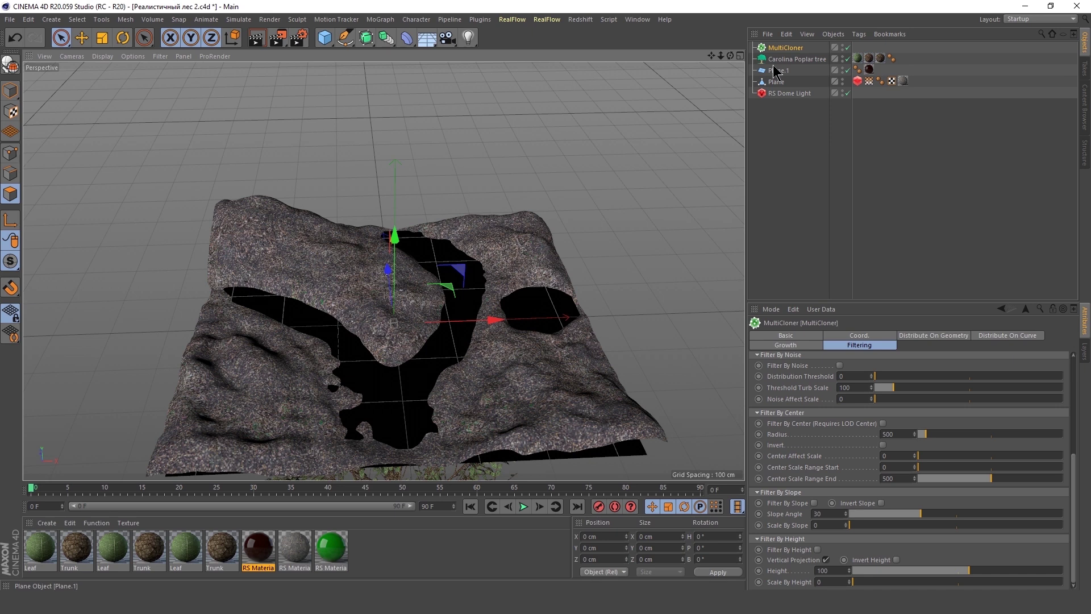
left_click_drag(796, 58, 786, 48)
left_click(904, 334)
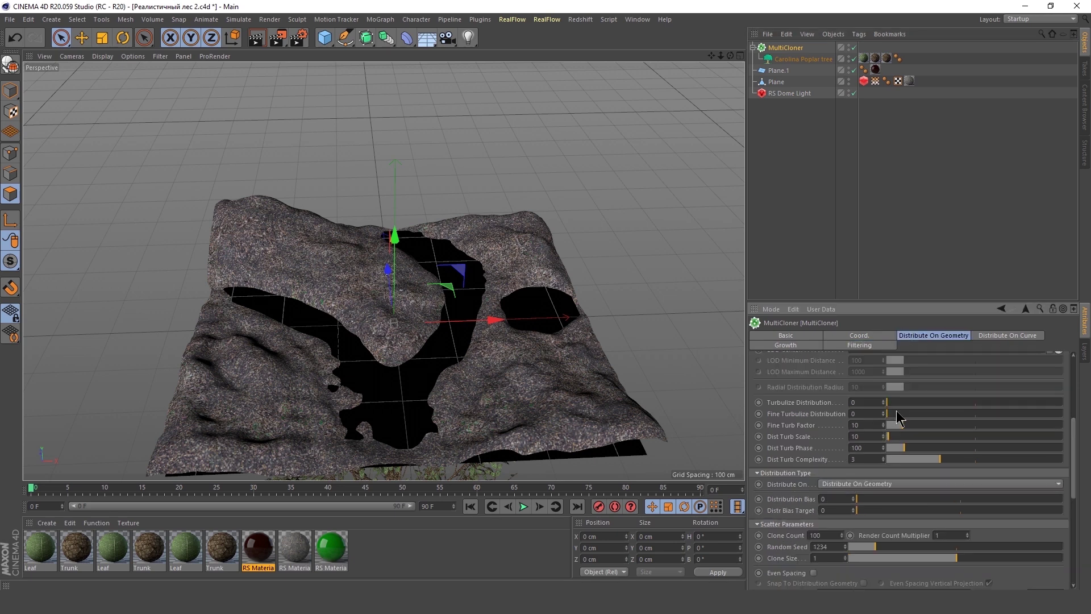
key("ctrl+z")
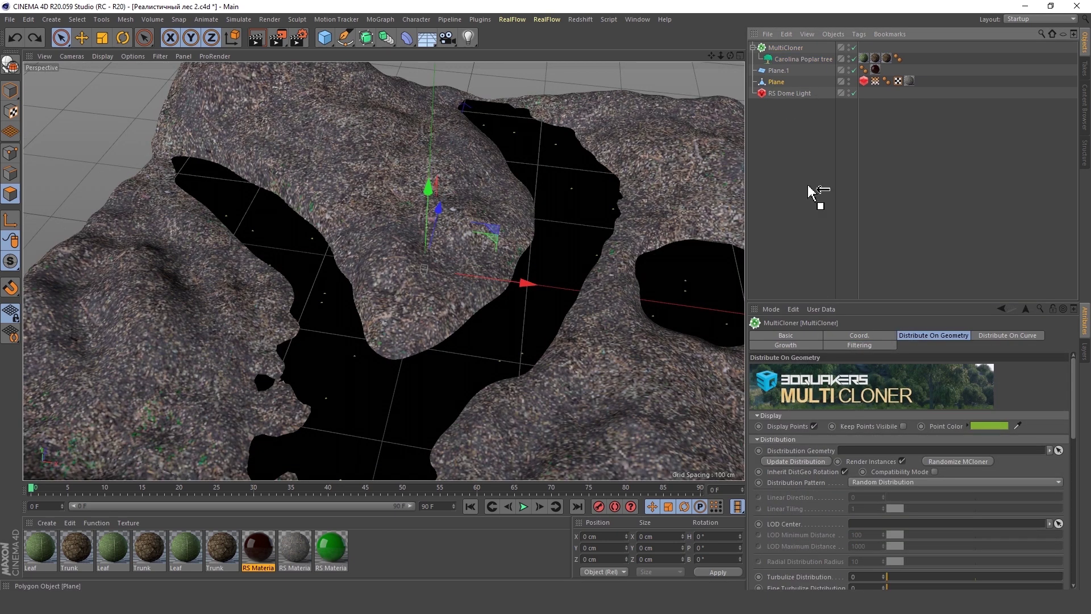
mouse_move(516, 324)
left_mouse_down("alt")
mouse_move(445, 356)
mouse_move(417, 237)
mouse_move(427, 197)
mouse_move(445, 328)
mouse_move(446, 263)
mouse_move(459, 230)
left_mouse_up("alt")
Store the Plane's water-edge polygons as a polygon selection.
left_click(470, 299)
left_click(78, 20)
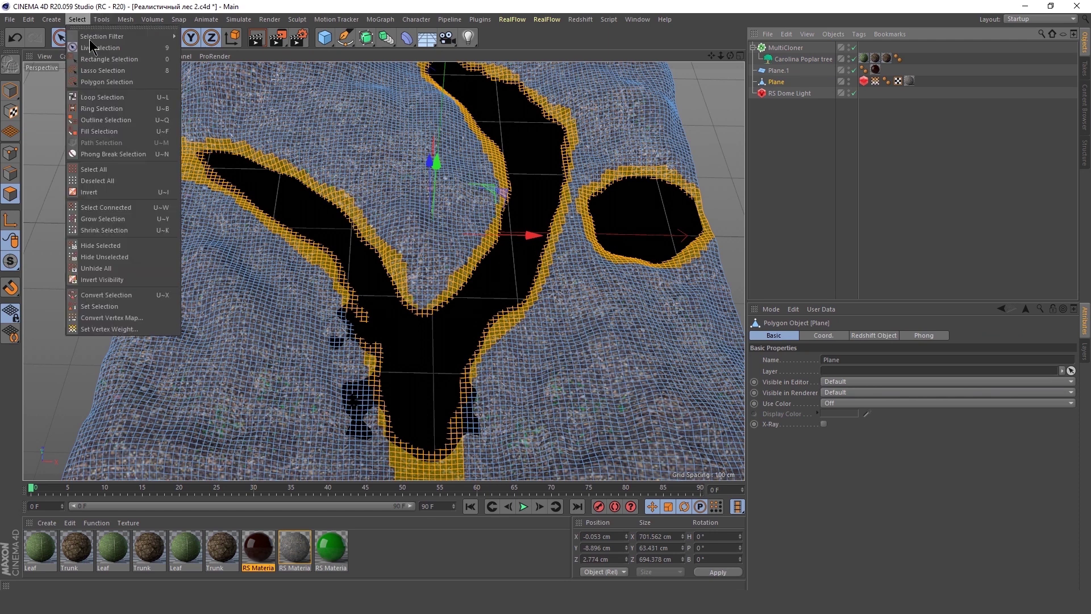
left_click(145, 305)
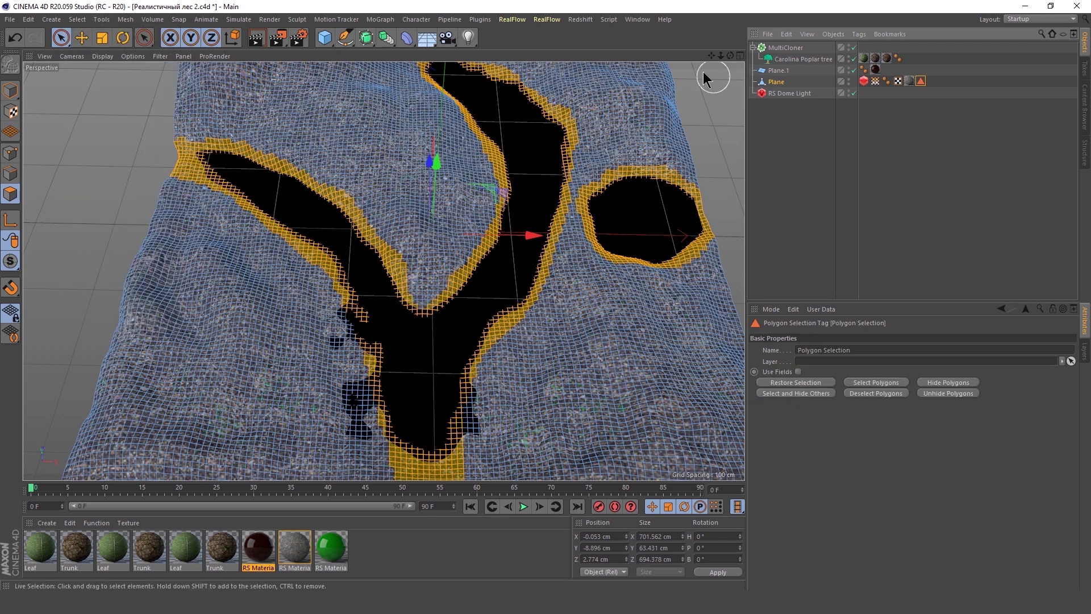
Assign that selection to the MultiCloner filter and enable Filter By Polygon Selection.
left_click(773, 48)
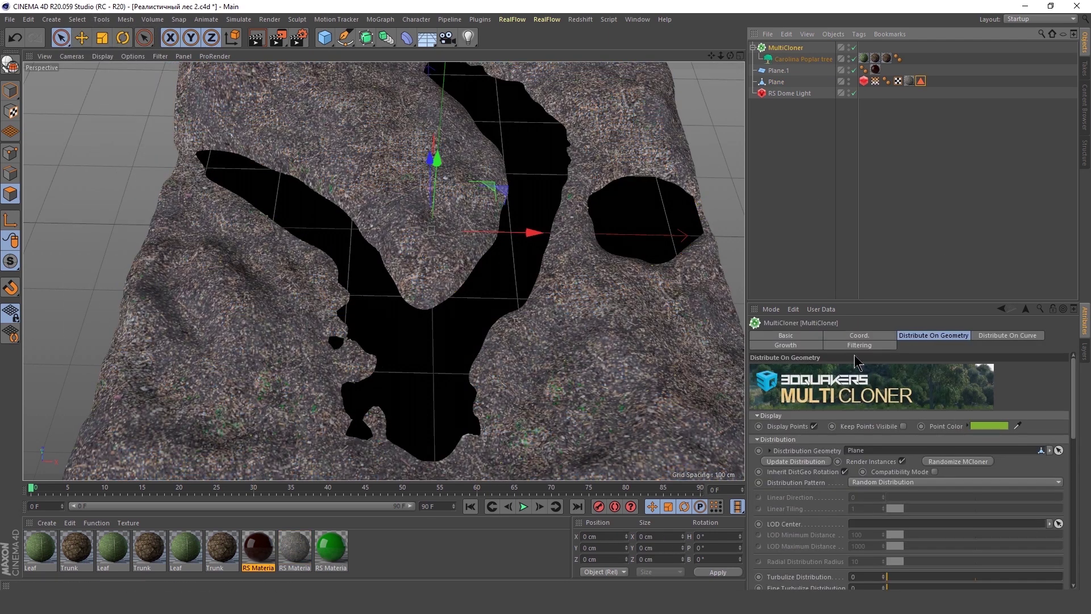
left_click(859, 345)
left_click_drag(921, 81, 873, 446)
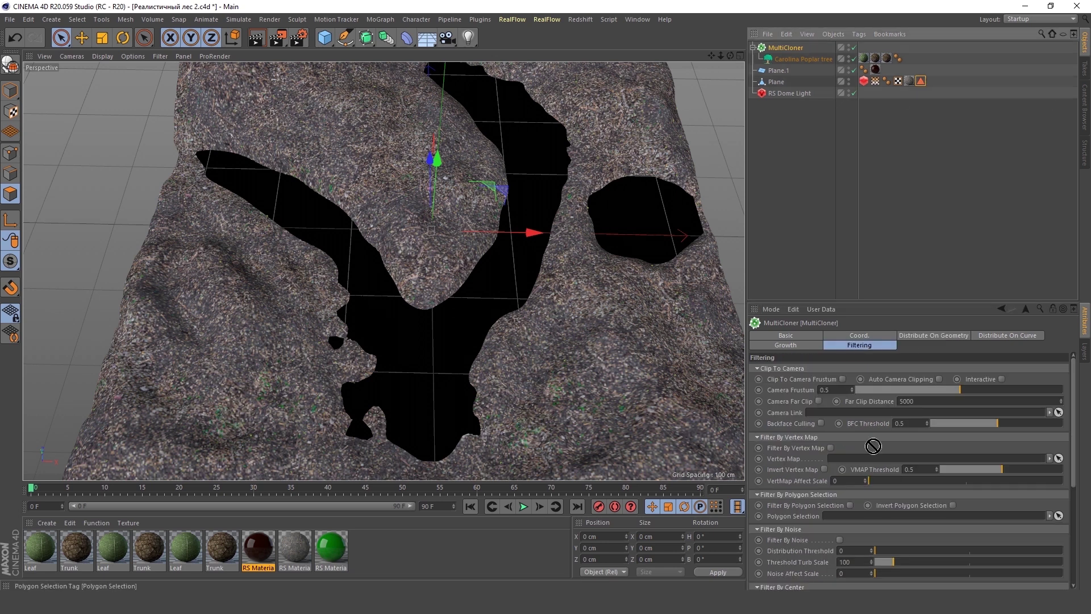
mouse_move(531, 265)
left_mouse_down("alt")
mouse_move(434, 282)
mouse_move(431, 261)
left_mouse_up("alt")
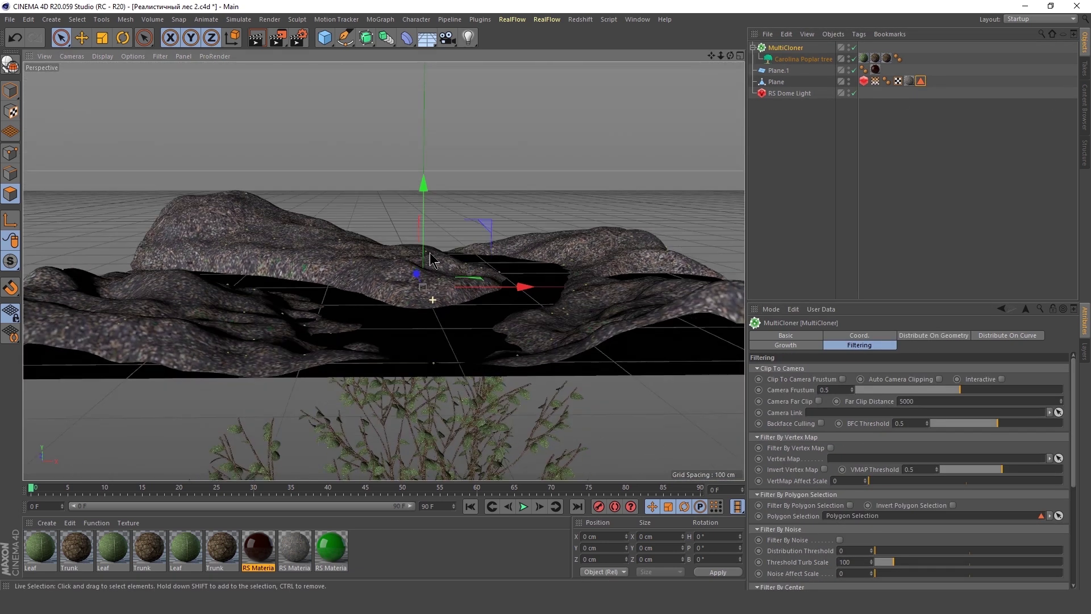
left_click(849, 505)
left_click_drag(520, 305, 418, 320, "alt")
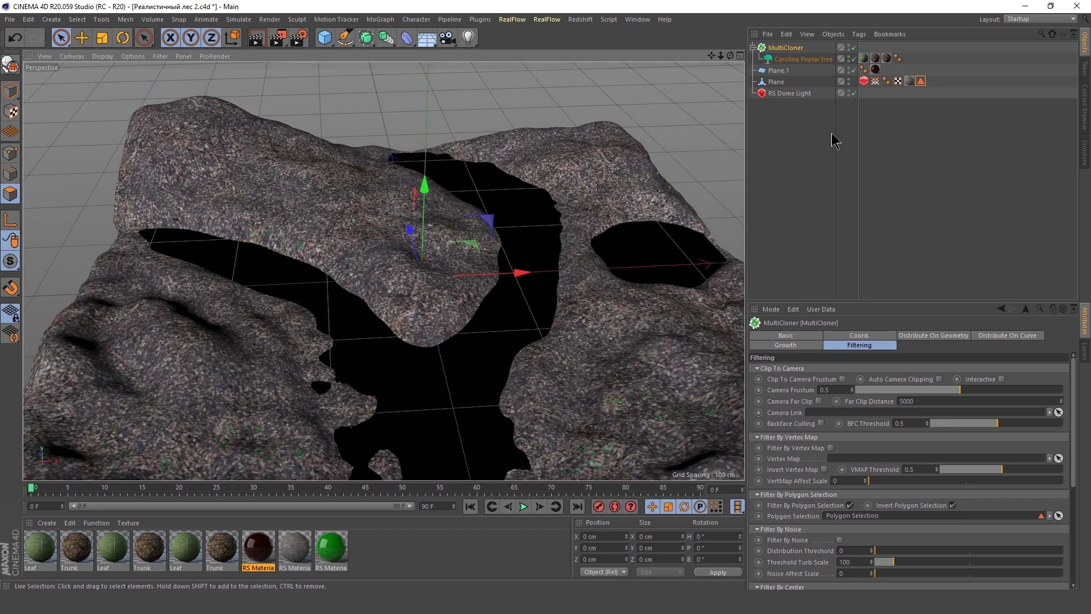
left_click(933, 335)
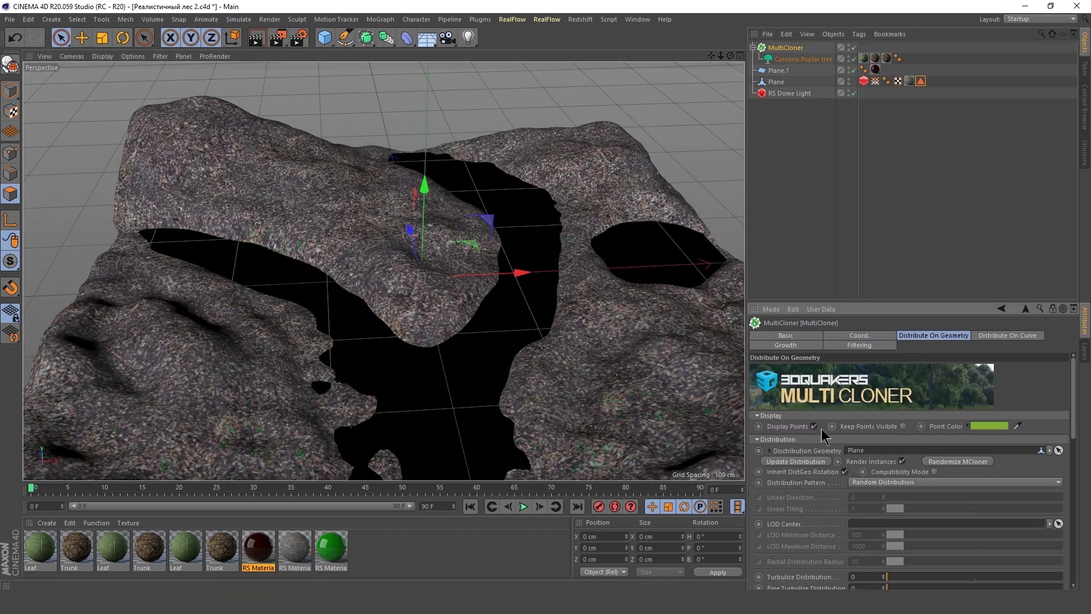
Hide Display Points and set the MultiCloner to 156 clones at size 0.15.
left_click(814, 426)
scroll(395, 392, "down", 5)
scroll(389, 409, "down", 5)
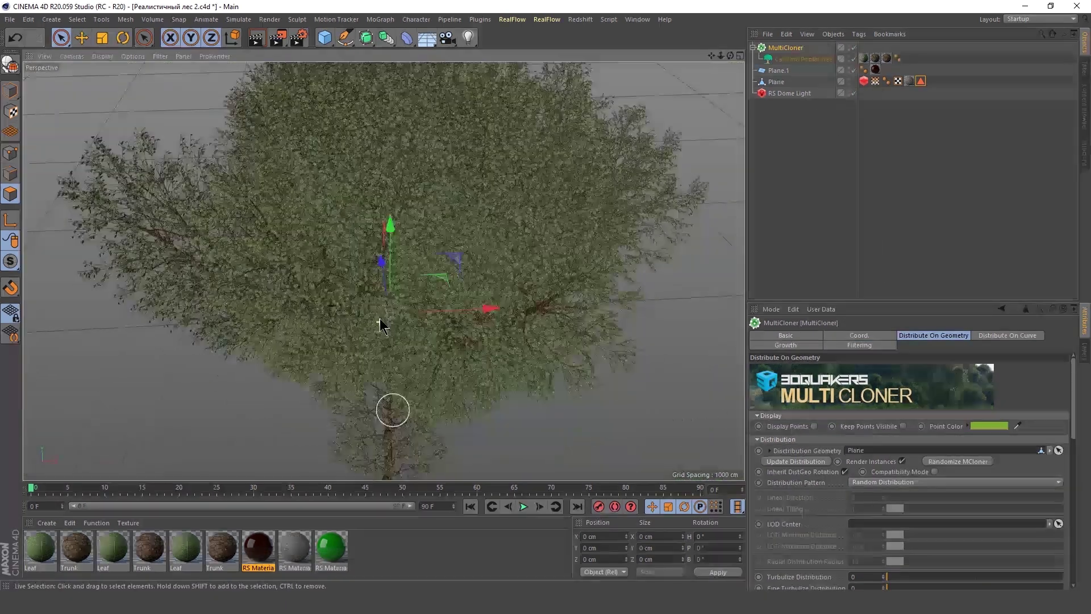
scroll(784, 523, "down", 5)
scroll(816, 473, "down", 5)
scroll(350, 272, "up", 5)
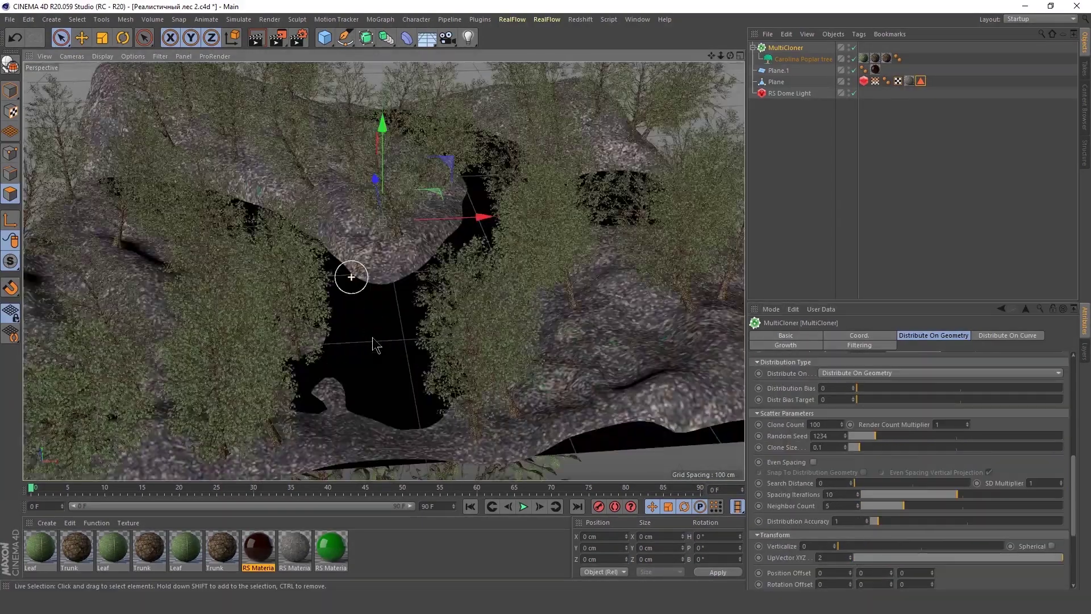
left_click_drag(350, 272, 413, 241, "alt")
left_click(776, 81)
left_click(785, 48)
left_click_drag(843, 492, 843, 500)
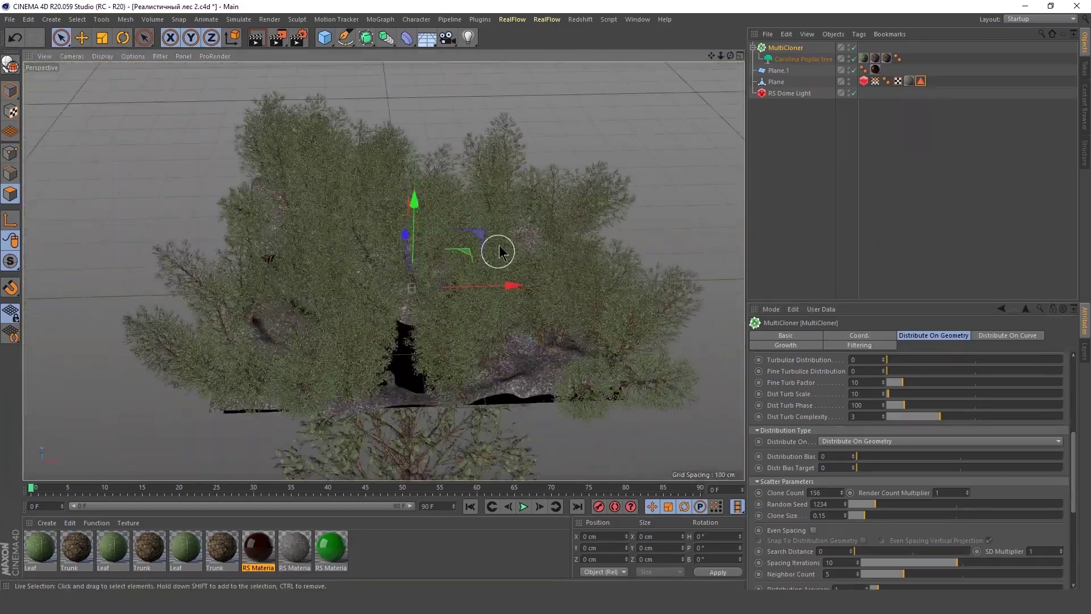
Open the Redshift RenderView and set its exposure to 2.47.
left_click(278, 37)
left_click(1003, 200)
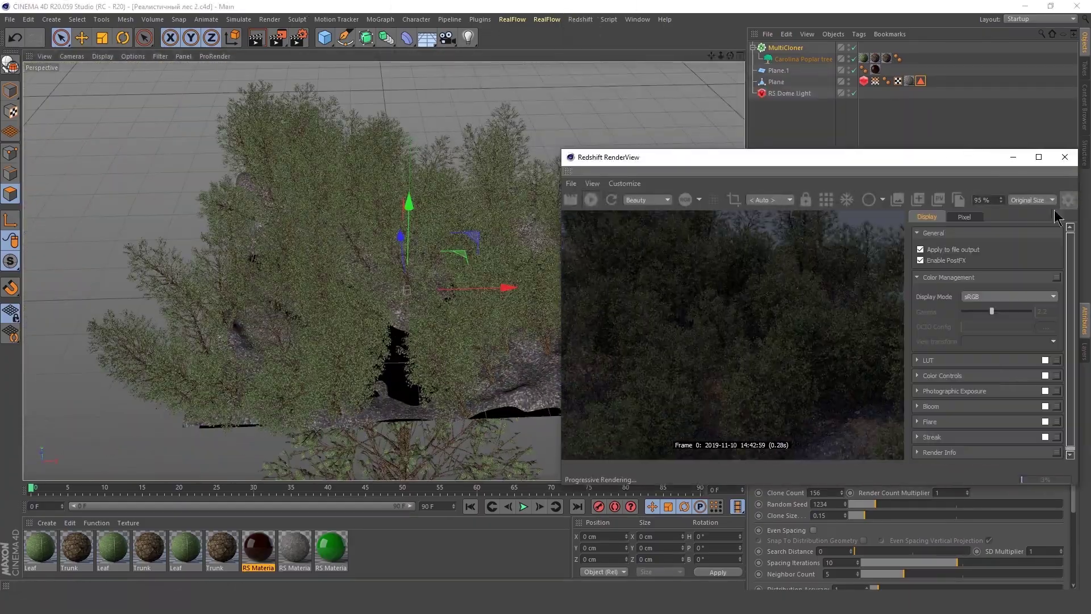
left_click_drag(445, 348, 404, 469, "alt")
scroll(421, 298, "up", 5)
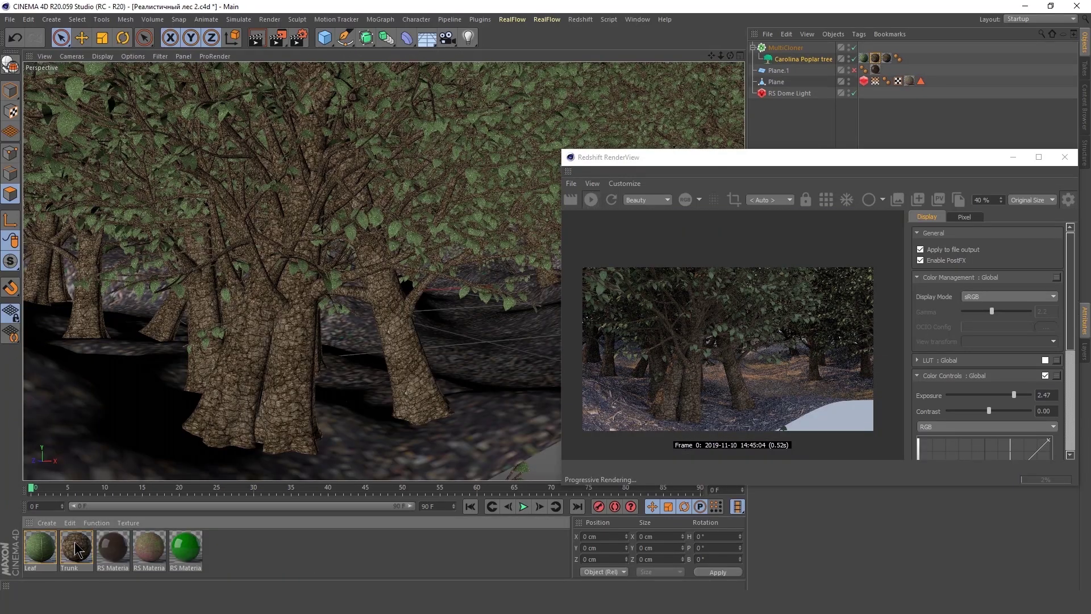
Run Convert and Replace All Materials to make Trunk, Leaf and other materials Redshift.
left_click(79, 549)
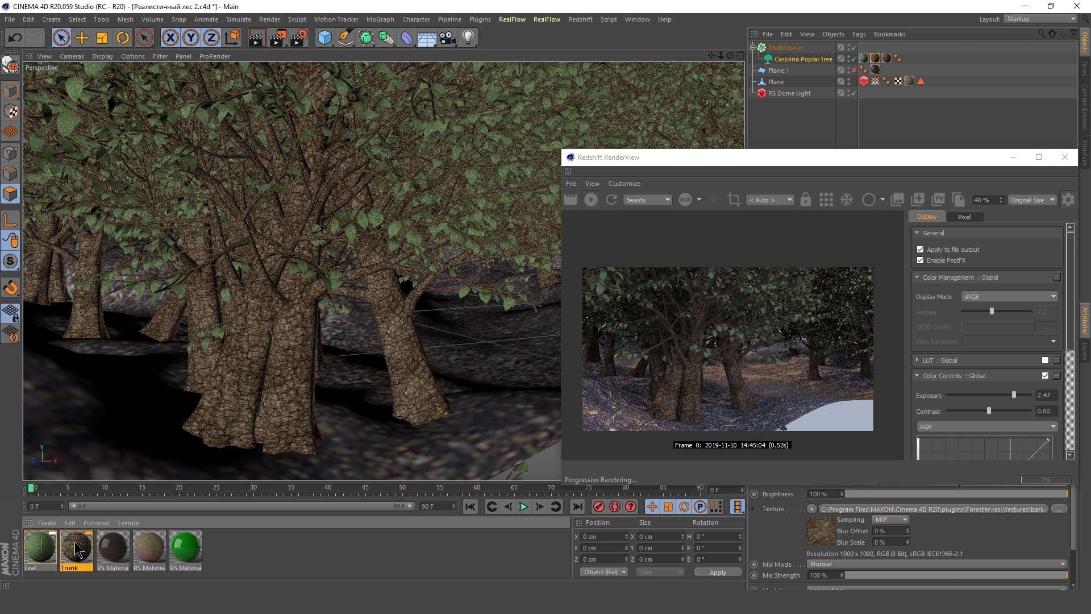
left_click(46, 552)
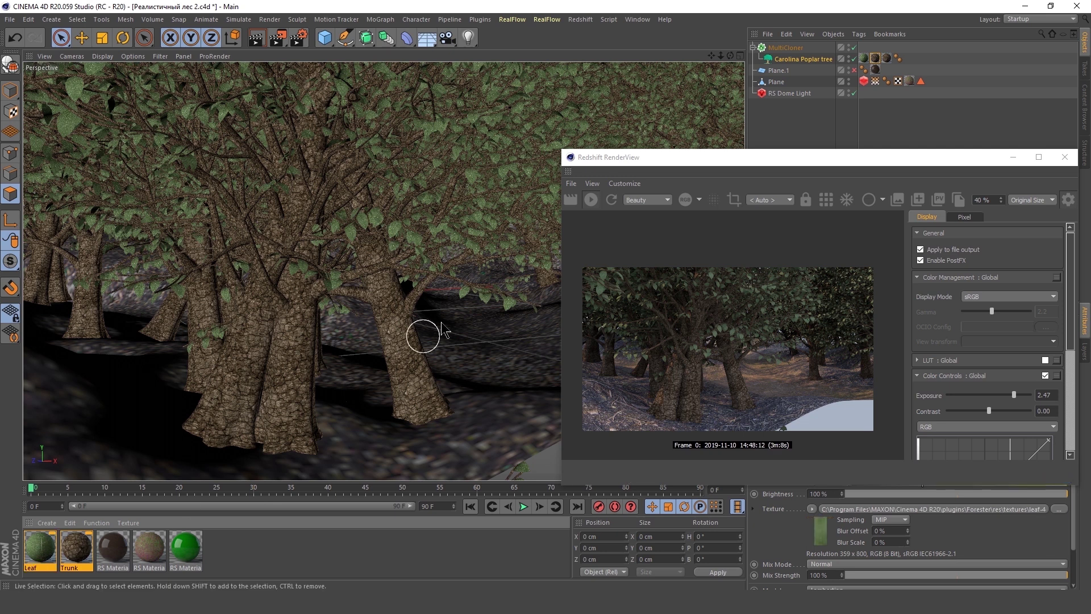
left_click(581, 19)
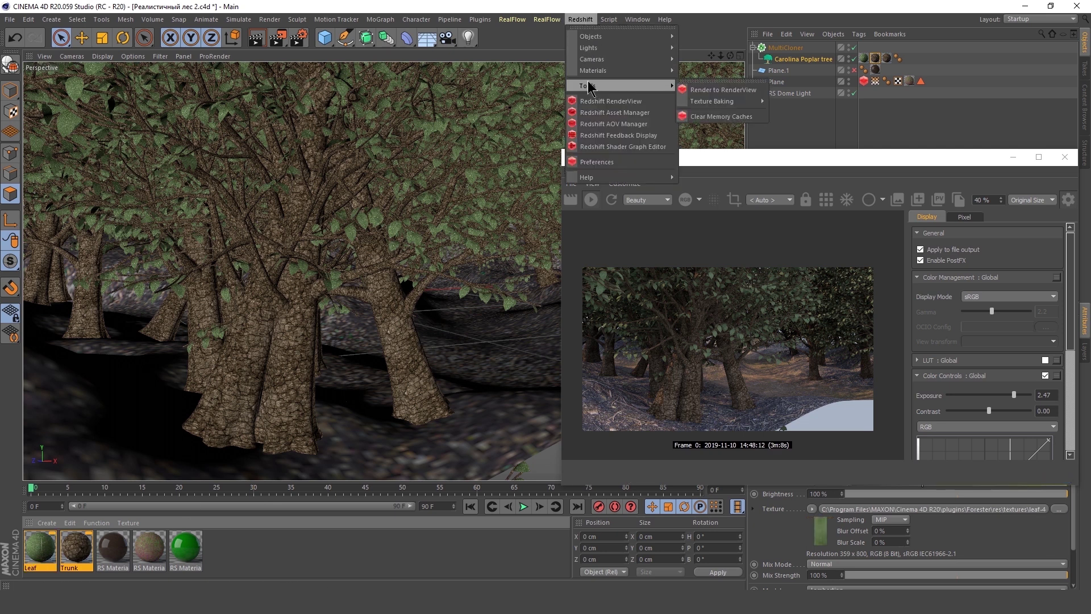
mouse_move(689, 108)
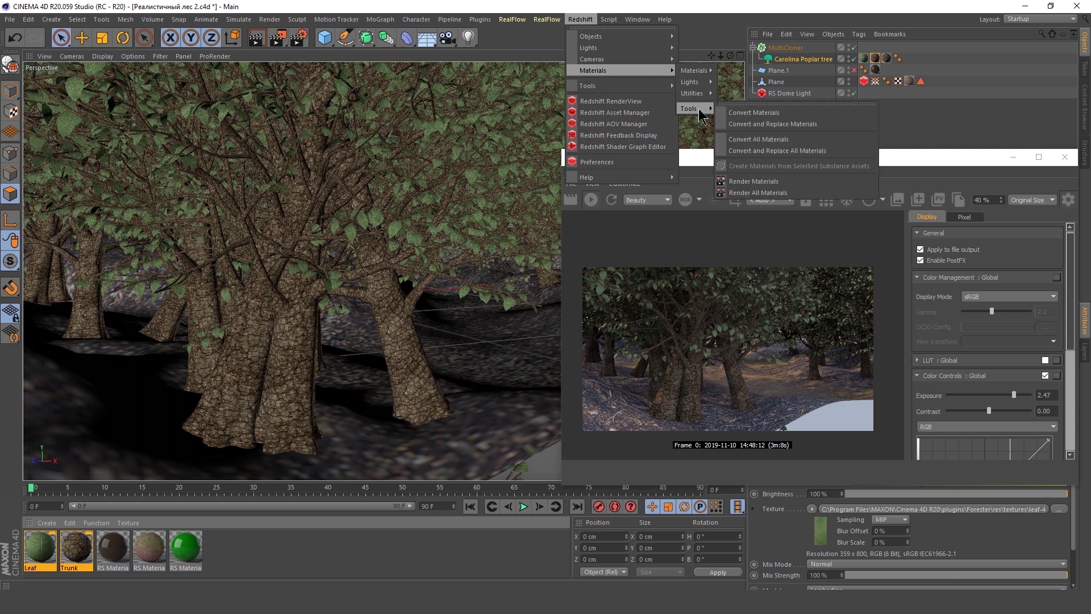
left_click(736, 151)
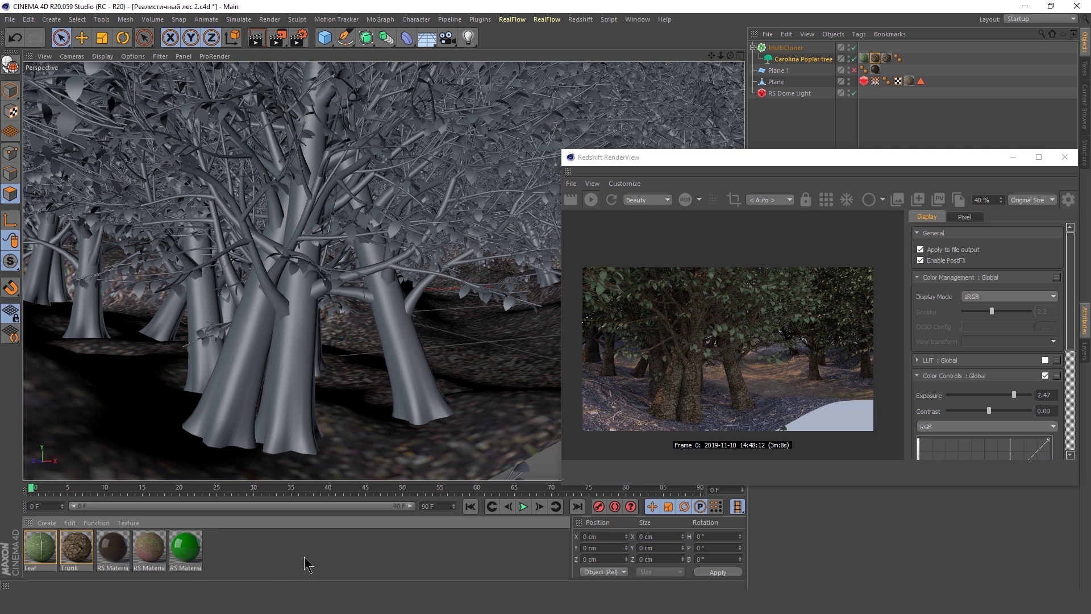
Add bark normal and displacement texture nodes to the Trunk material's shader graph.
double_click(76, 547)
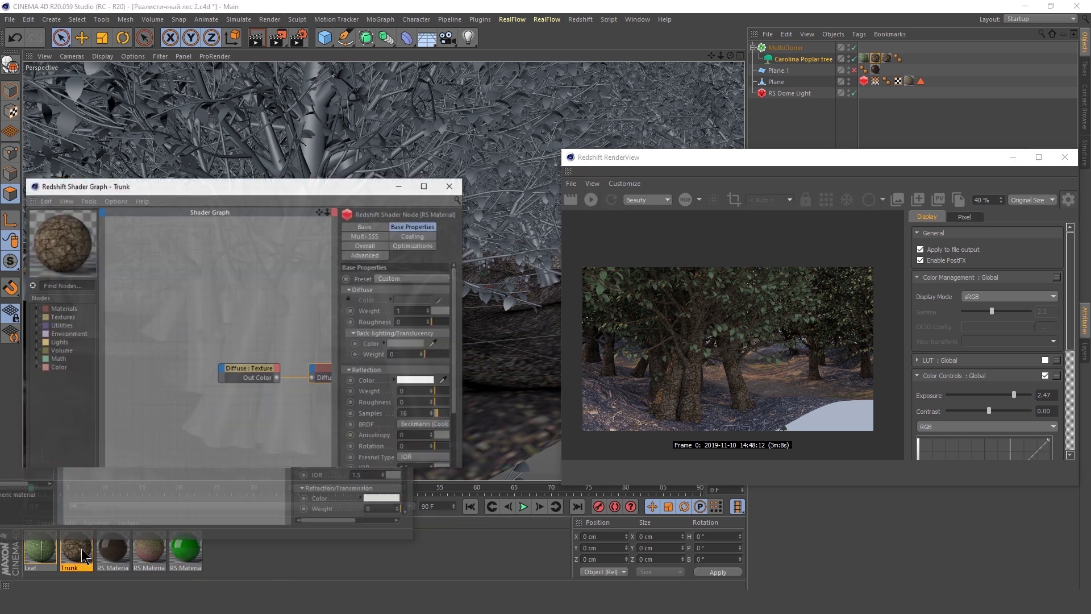
left_click(575, 342)
type("no")
mouse_move(124, 314)
left_mouse_down()
mouse_move(318, 330)
mouse_move(192, 408)
mouse_move(255, 389)
left_mouse_up()
left_click(473, 214)
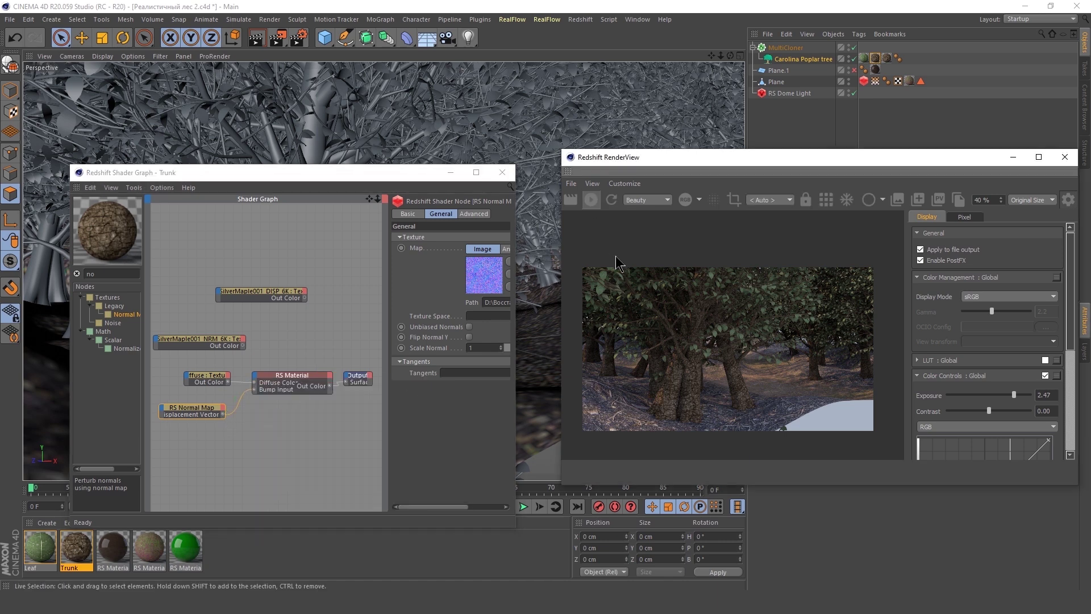
left_click_drag(261, 294, 210, 317)
Insert an RS Color Correct node between the COL texture and Diffuse Color.
left_click_drag(207, 378, 317, 444)
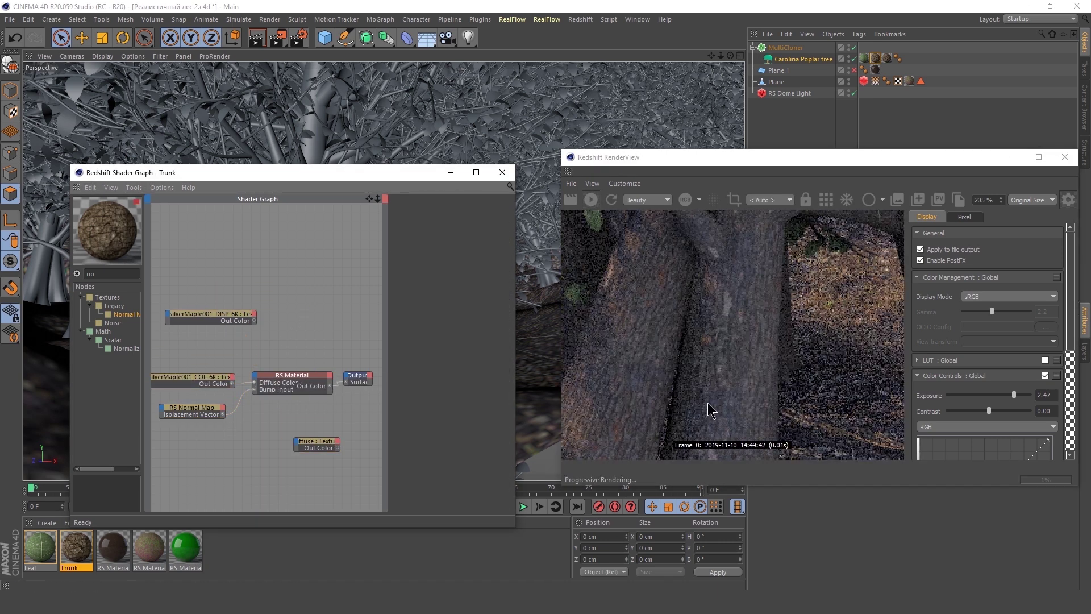
key("BackSpace")
key("BackSpace")
type("olor")
left_click_drag(193, 379, 168, 361)
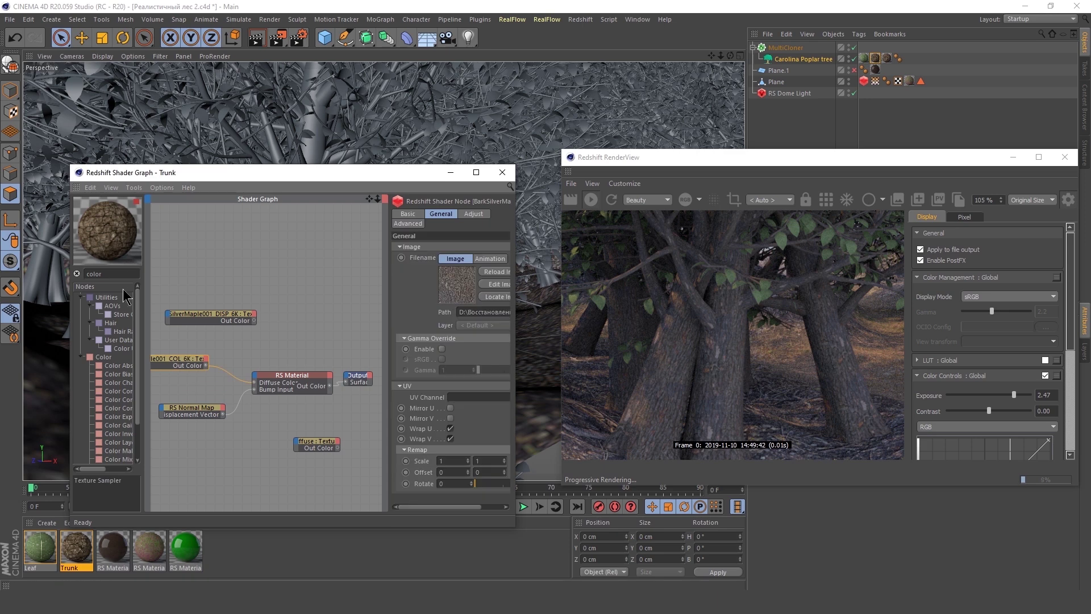
type(" cor")
left_click_drag(122, 305, 328, 310)
left_click_drag(206, 365, 318, 318)
left_click(307, 314)
left_click_drag(253, 383, 255, 382)
Widen the shader graph window and raise the Color Correct contrast.
left_click_drag(515, 341, 588, 341)
left_click_drag(436, 341, 349, 341)
mouse_move(511, 260)
left_mouse_down()
mouse_move(545, 262)
mouse_move(494, 248)
left_mouse_up()
scroll(744, 336, "down", 2)
scroll(185, 341, "down", 1)
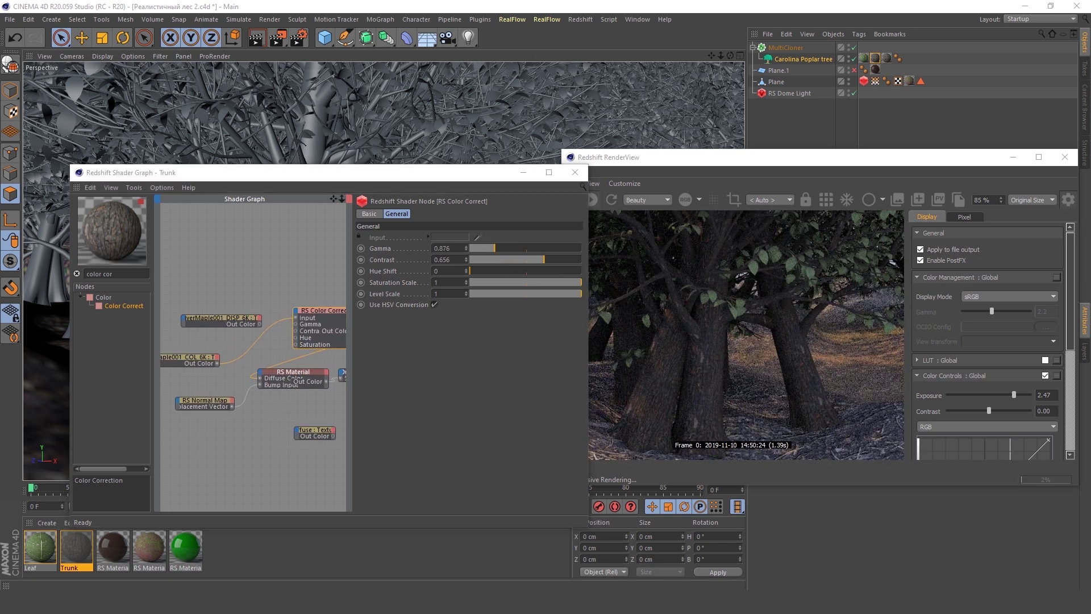
Add a GLOSS texture node and wire it into the Trunk's reflection colour.
key("Return")
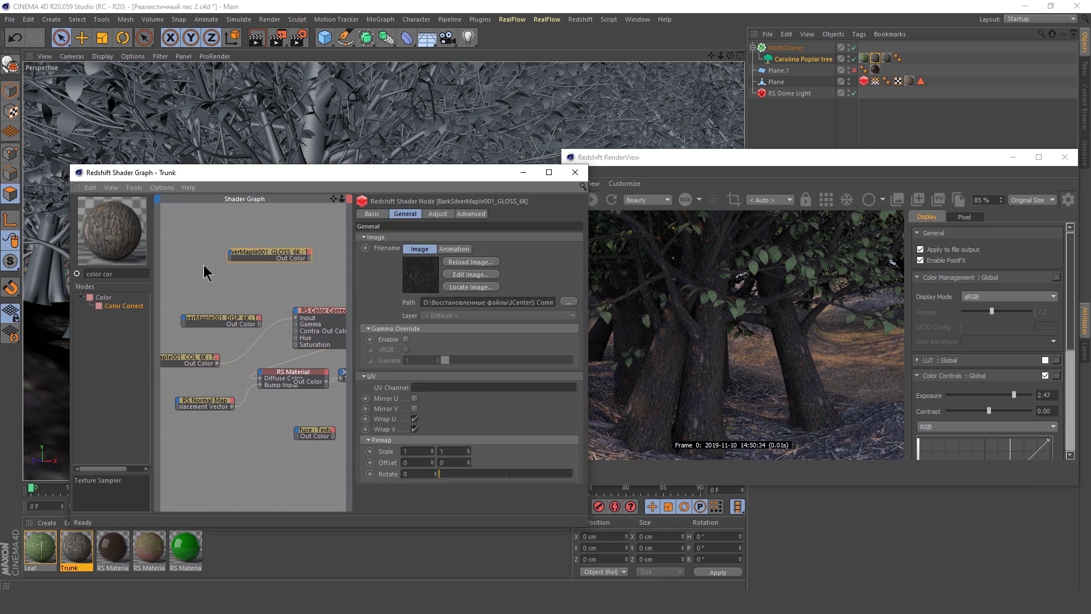
left_click_drag(309, 261, 259, 277)
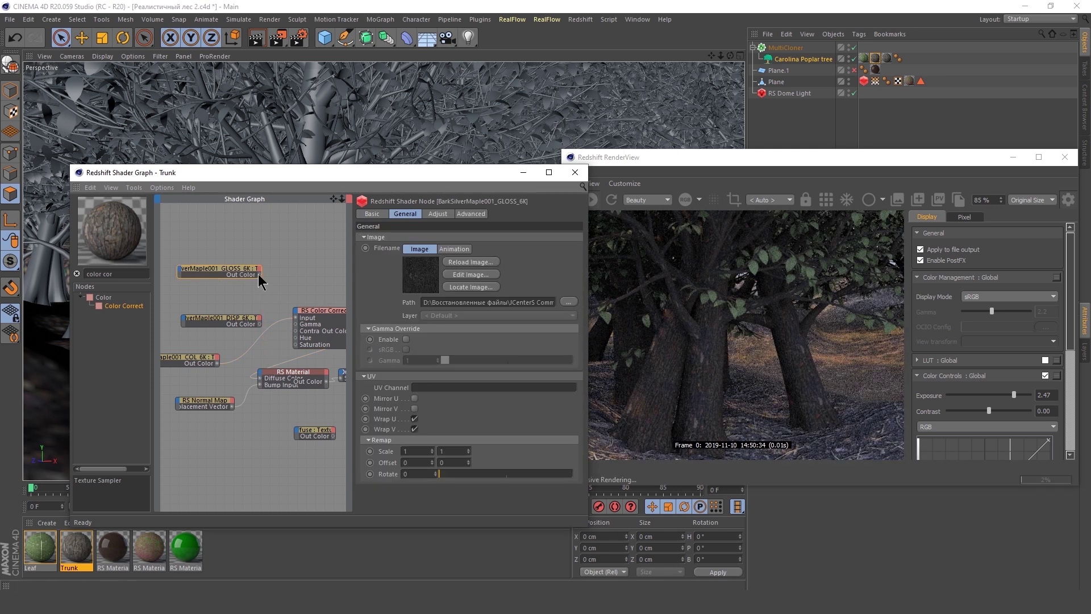
left_click_drag(261, 377, 262, 377)
left_click(449, 398)
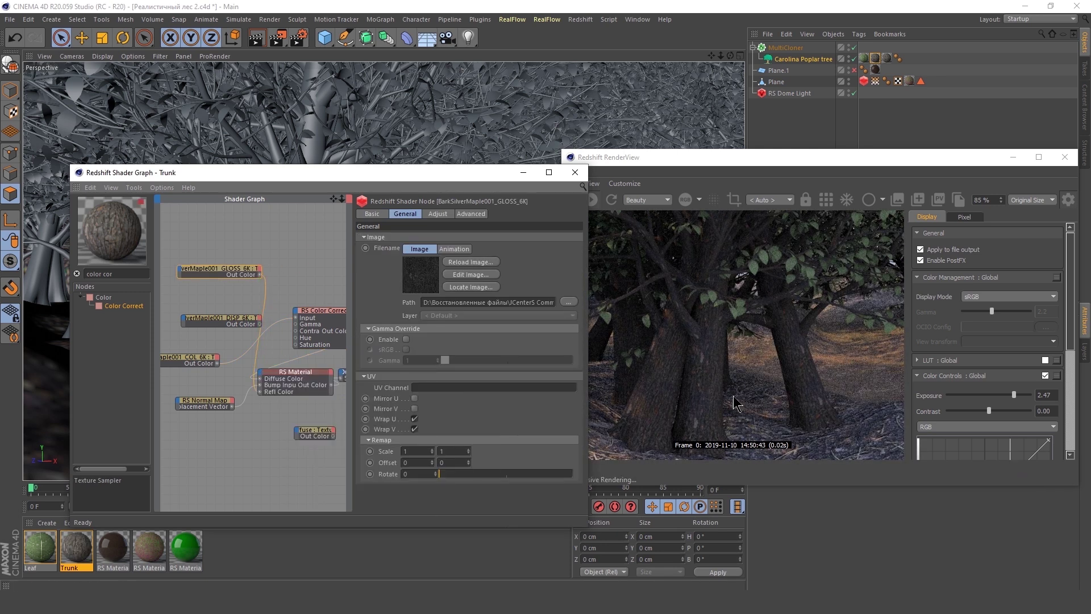
scroll(737, 403, "down", 4)
Set the Color Correct gamma to 1.016 and contrast to 0.766, then inspect the normal map node.
left_click(319, 310)
left_click_drag(495, 248, 556, 259)
scroll(736, 402, "up", 1)
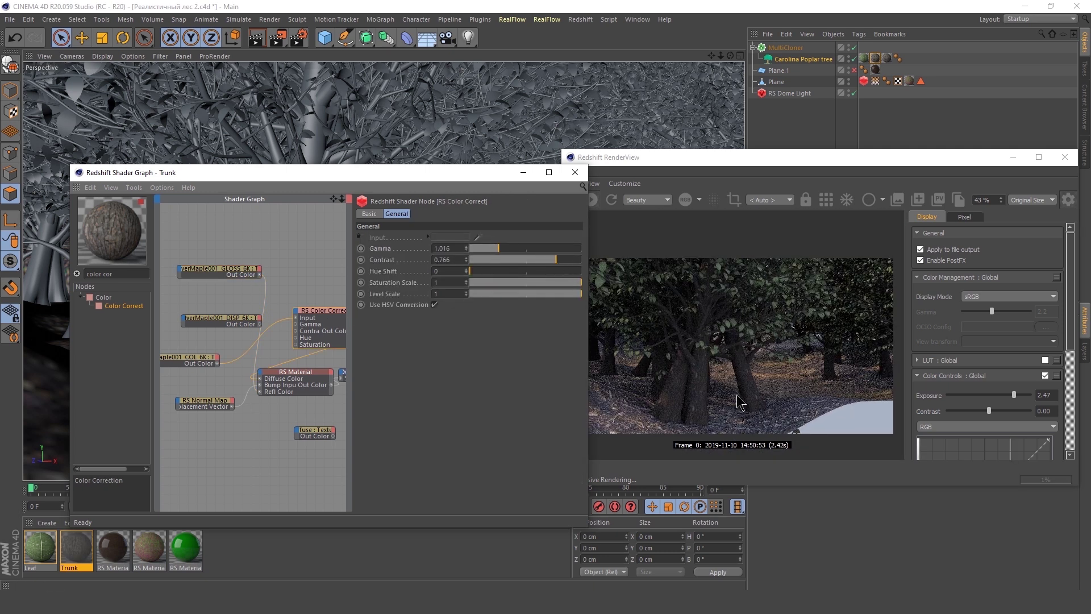
left_click(284, 380)
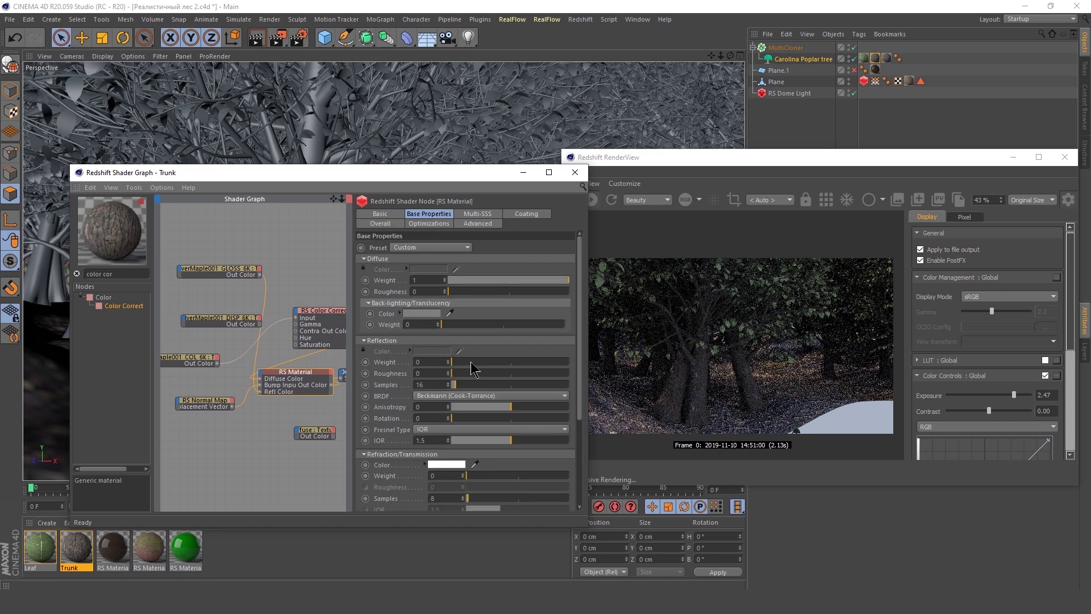
scroll(739, 340, "up", 1)
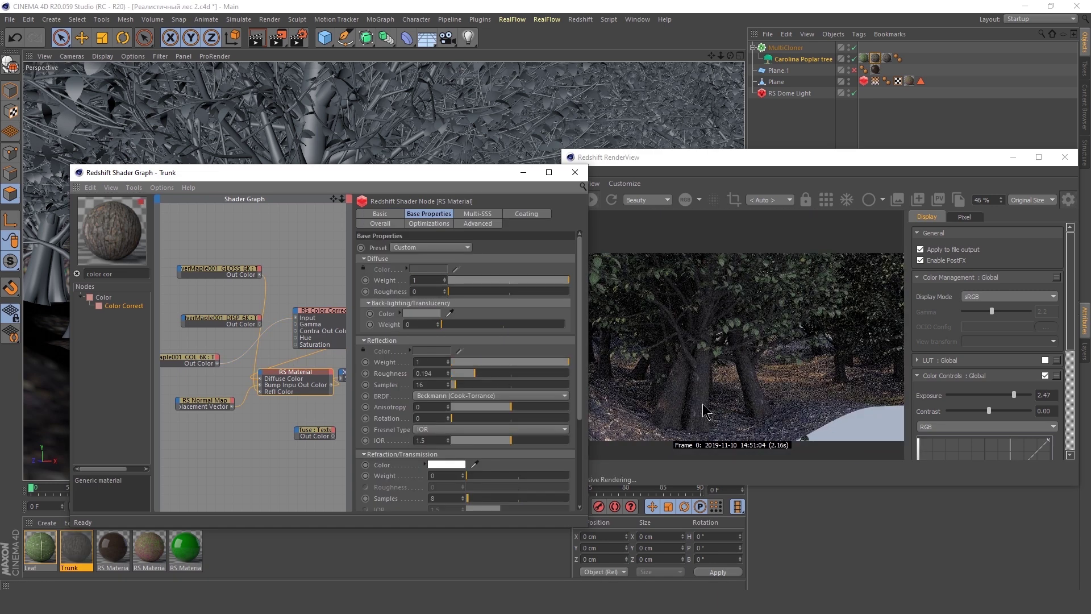
left_click(205, 402)
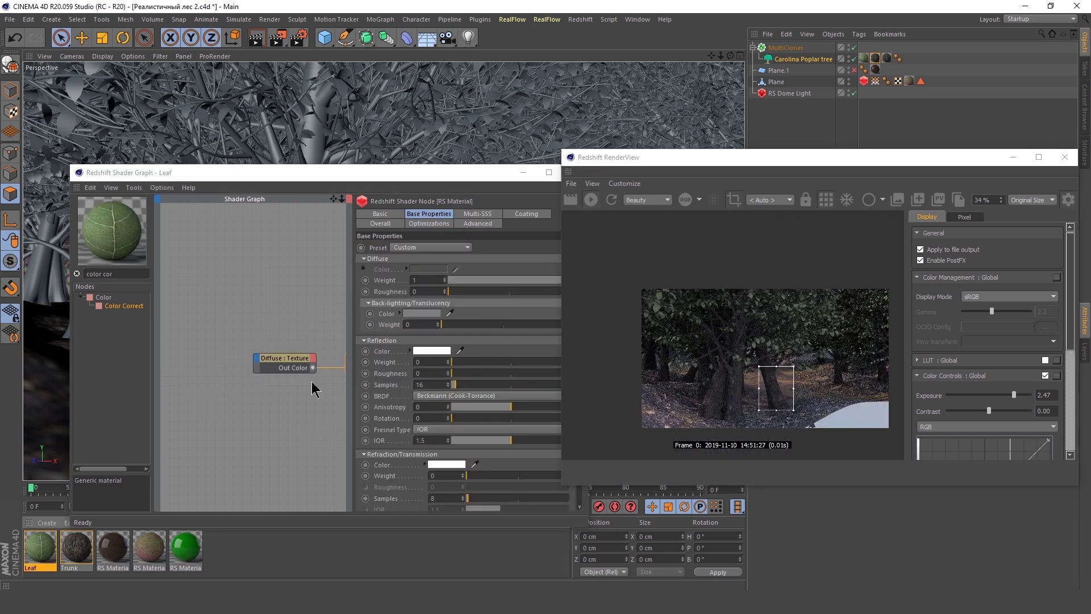
Give the Leaf material green back-lighting at weight 0.724 and render the full frame.
left_click(229, 384)
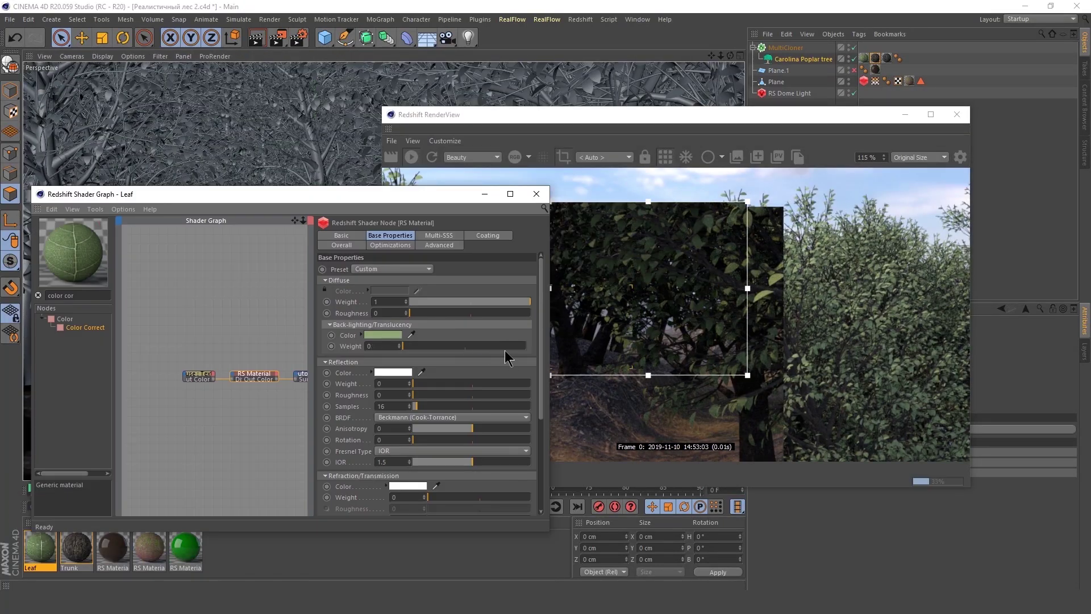
scroll(869, 359, "down", 4)
left_click(562, 159)
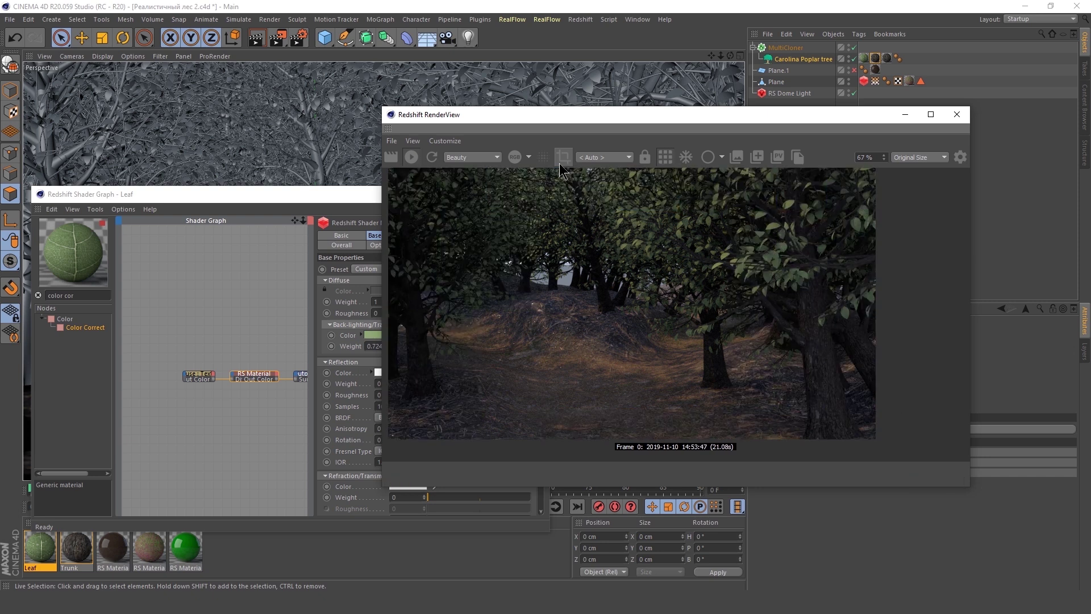
Set the Trunk's RS Color Correct gamma to 1.24 and put the shader graph away.
double_click(76, 547)
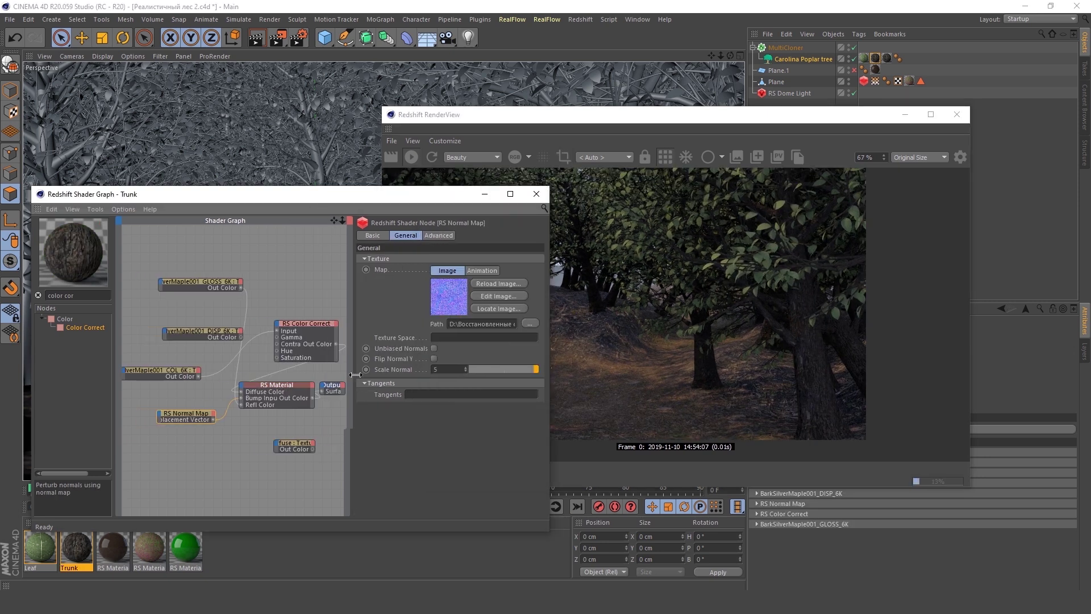
left_click(277, 352)
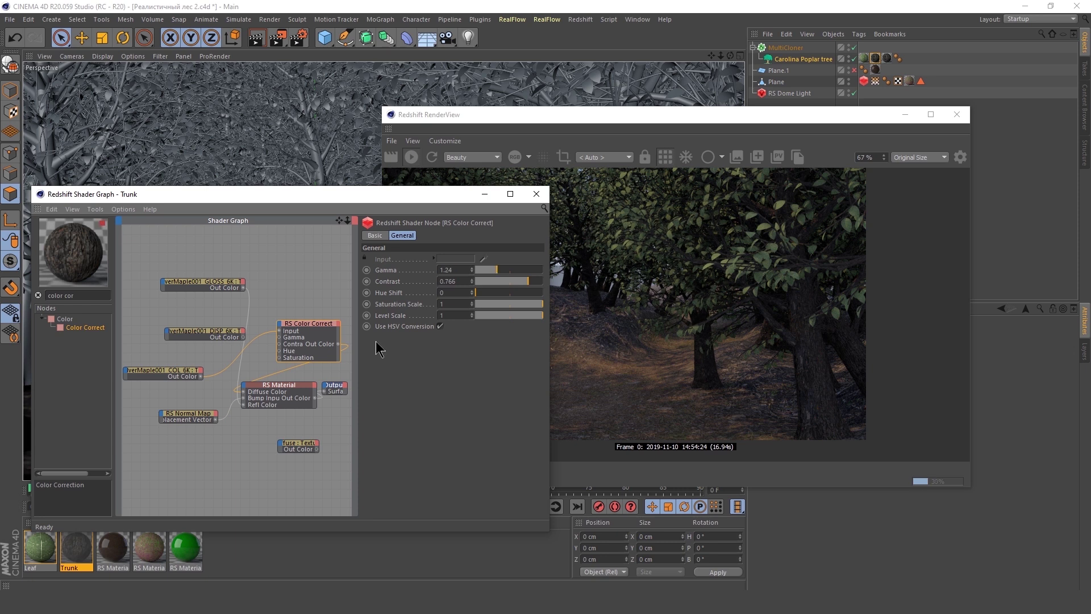
scroll(766, 401, "down", 2)
left_click(486, 196)
scroll(469, 347, "down", 1)
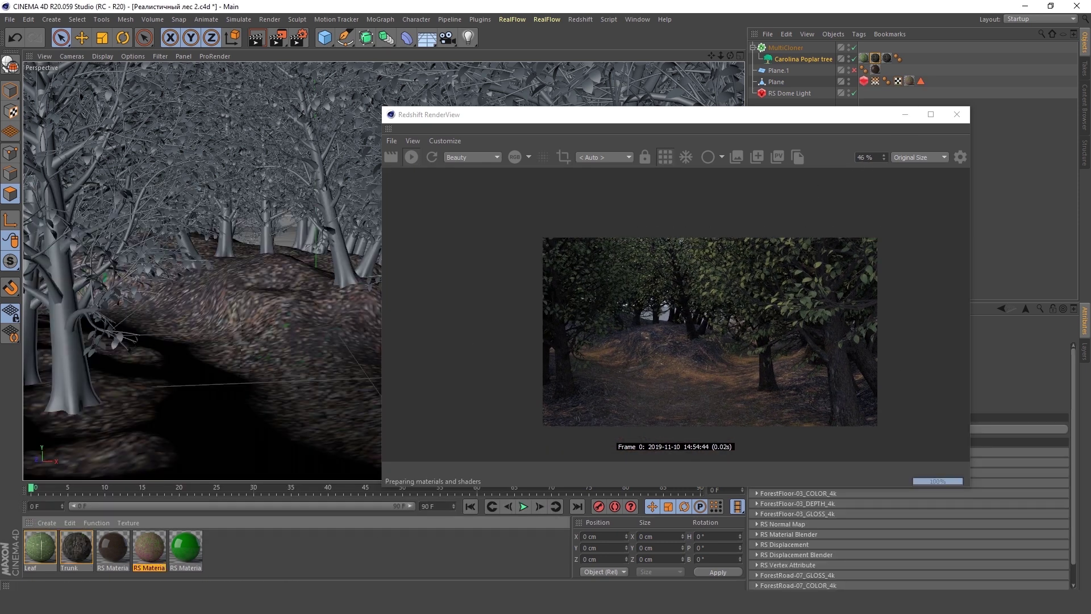
In RS Material.1's graph, connect the RS Vertex Attribute node to the RS Displacement Blender.
double_click(149, 549)
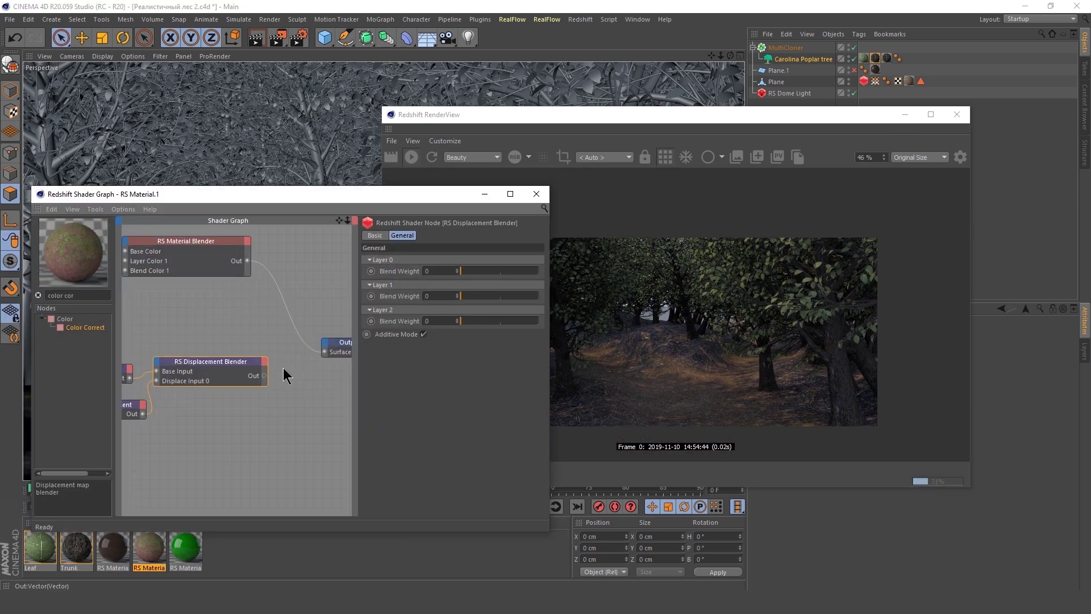
scroll(321, 405, "down", 2)
scroll(257, 416, "down", 2)
scroll(254, 414, "down", 1)
scroll(164, 376, "up", 1)
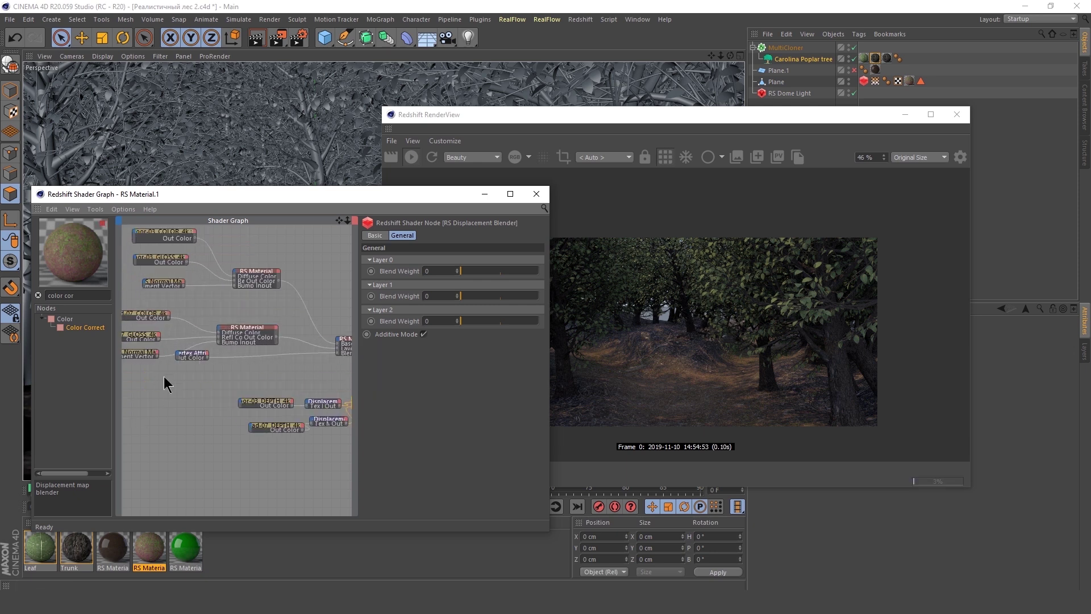
left_click(194, 356)
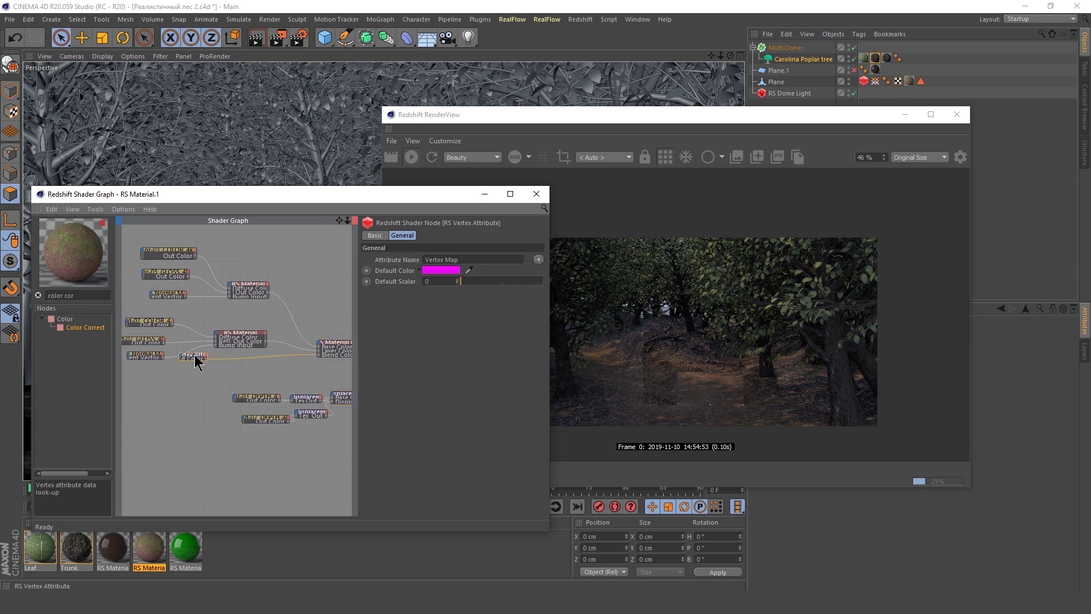
scroll(332, 423, "up", 2)
left_click(338, 391)
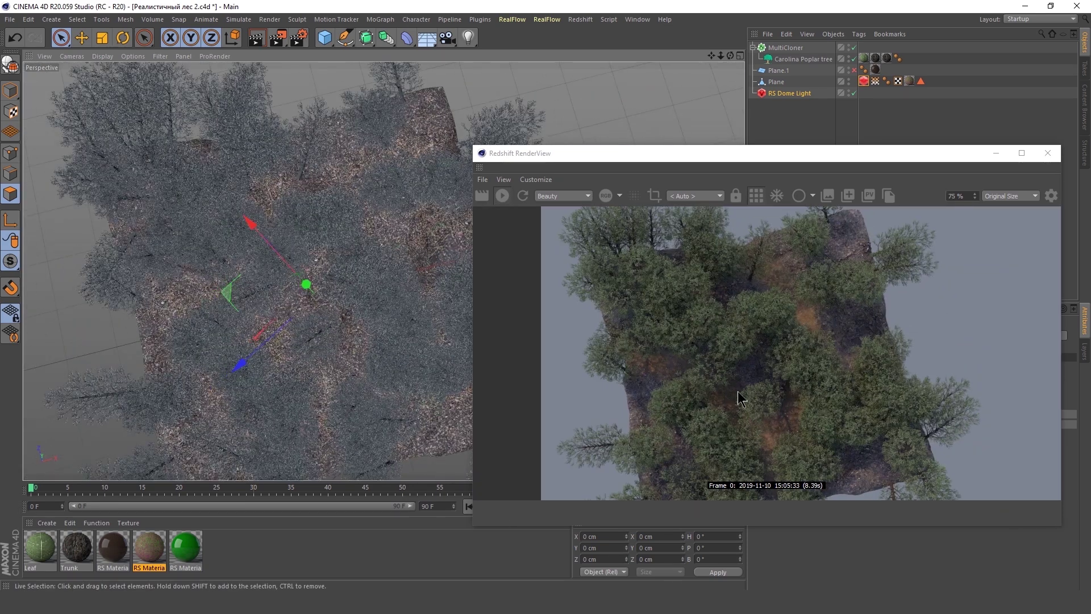
Add a Forester MultiFlora grass preset with Distribute On Geometry enabled.
scroll(921, 309, "up", 2)
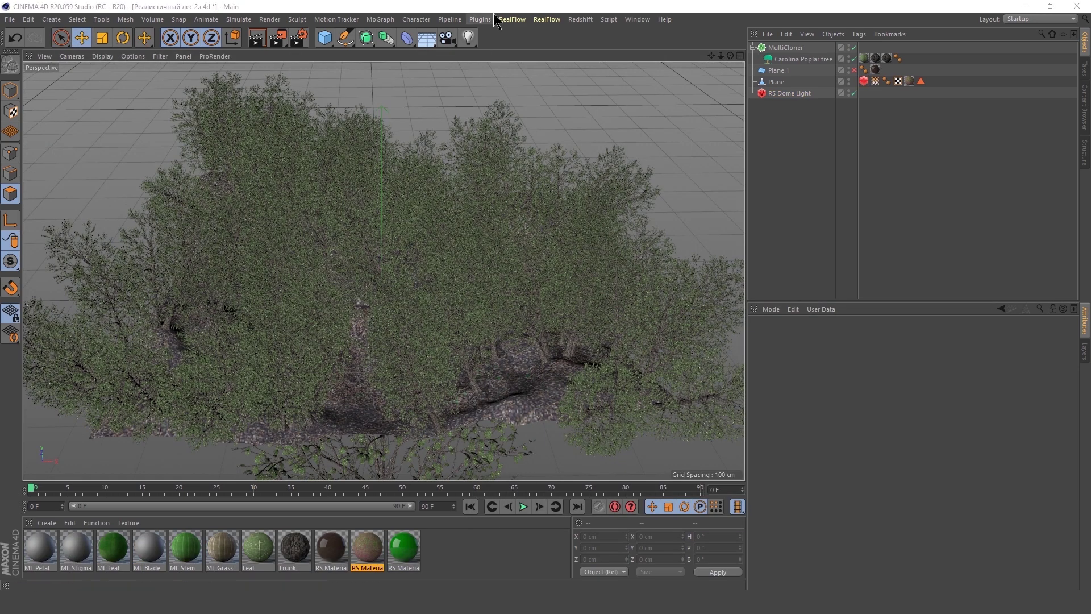
left_click(480, 19)
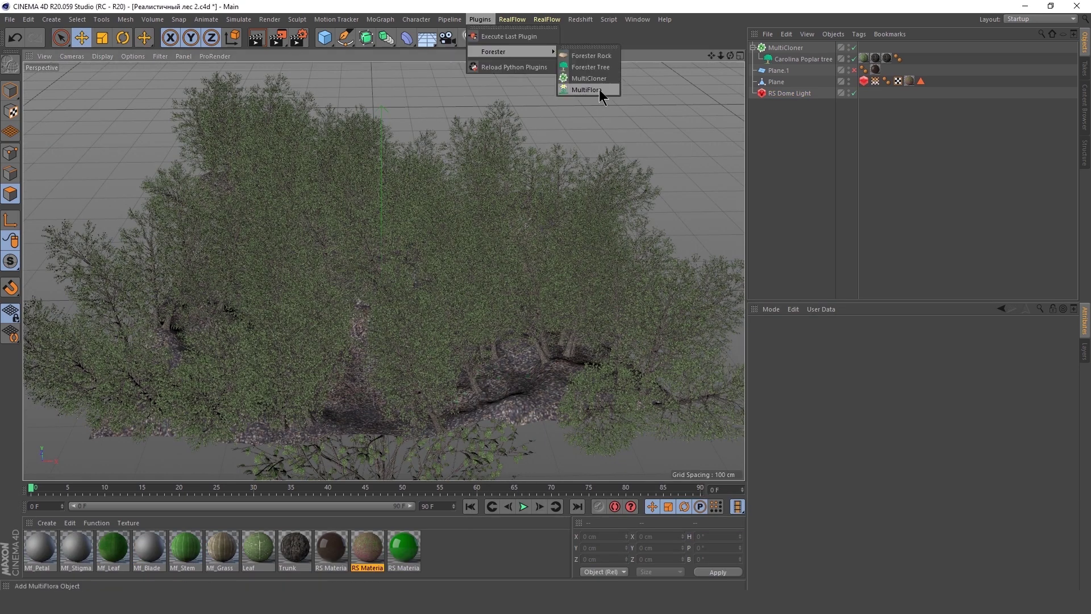
left_click(594, 94)
scroll(446, 290, "up", 3)
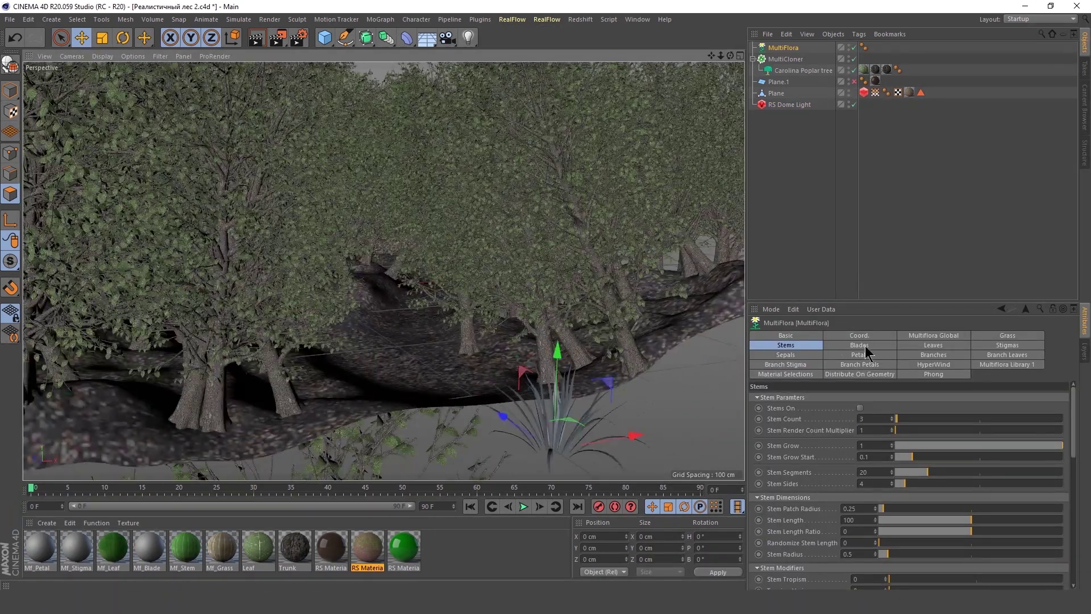
left_click(1007, 336)
left_click(1007, 364)
left_click(859, 374)
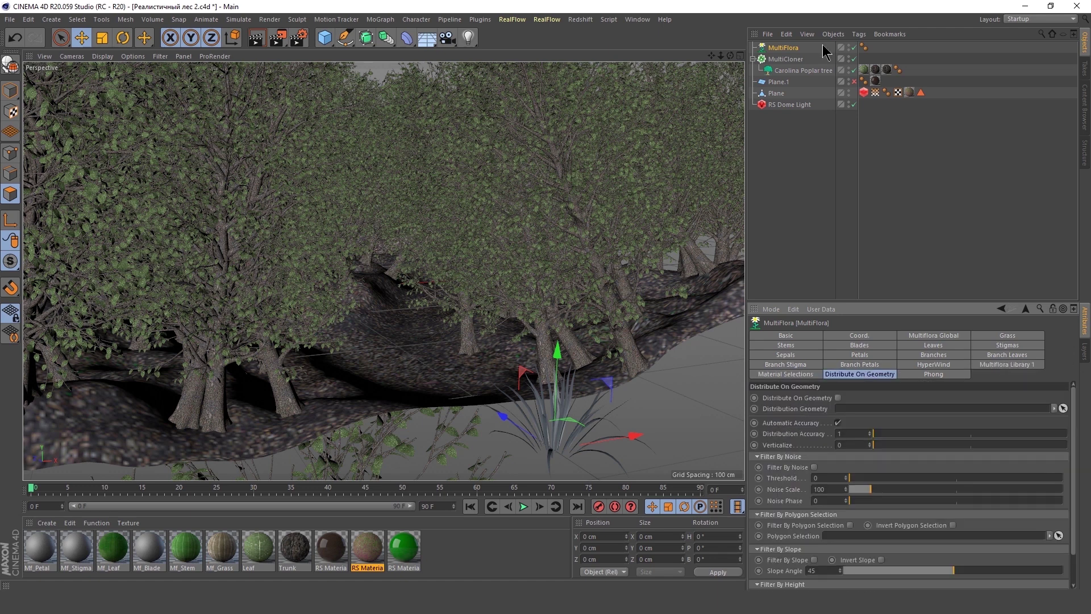
left_click(837, 397)
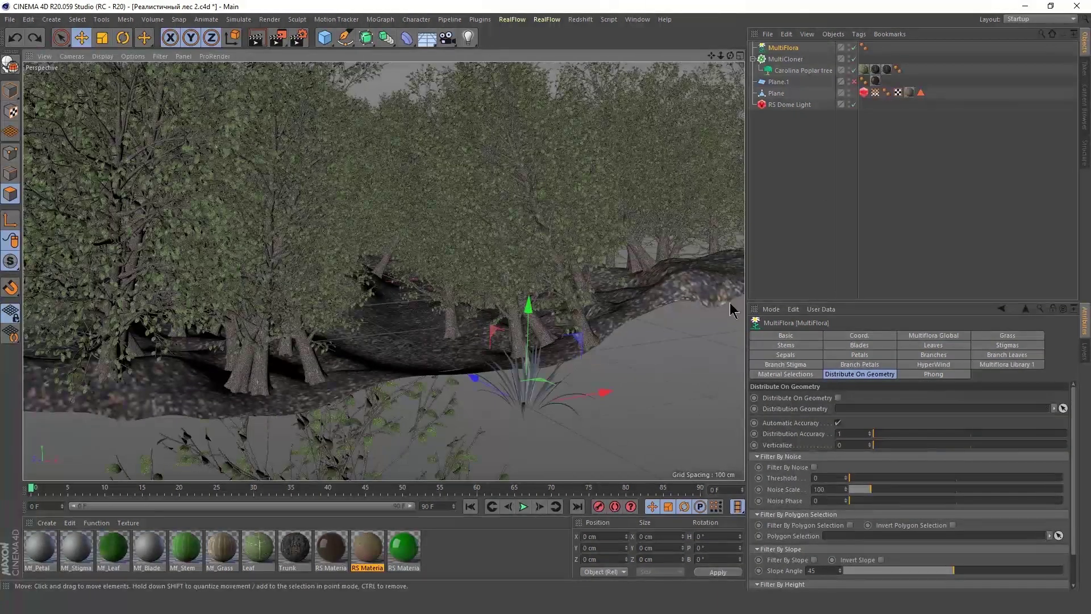
Wrap the grass in a second MultiCloner at clone size 0.22 and render with Redshift.
left_click(731, 309)
key("ctrl+z")
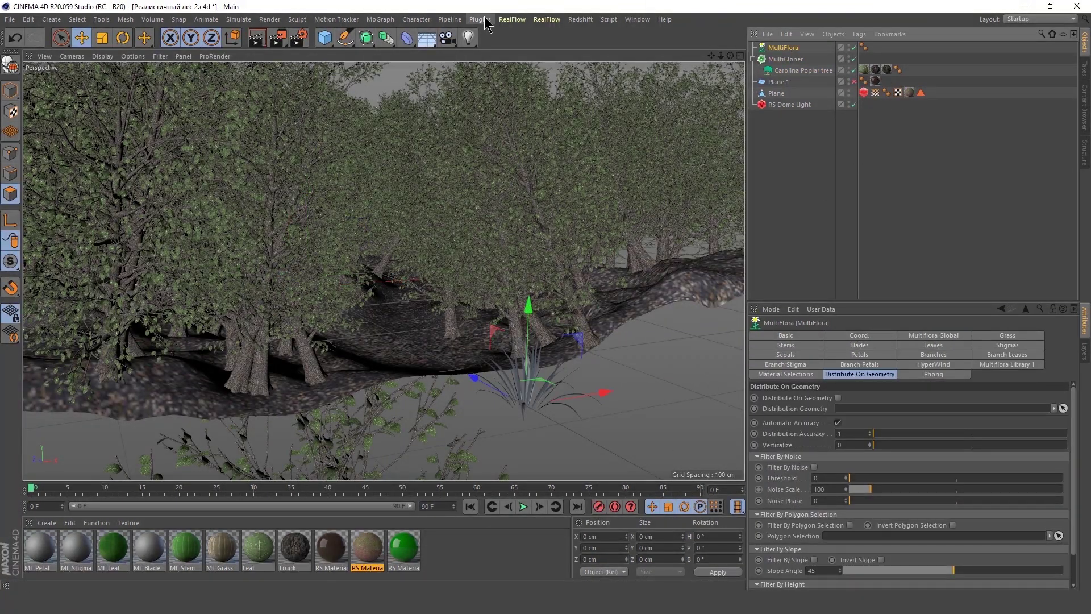
left_click(598, 81)
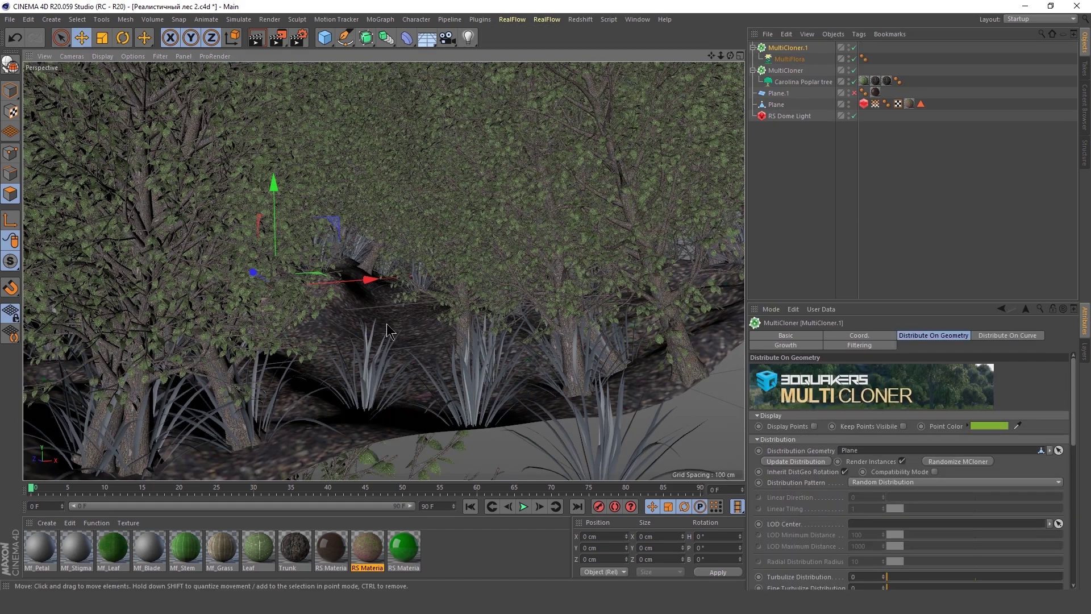
scroll(874, 462, "down", 5)
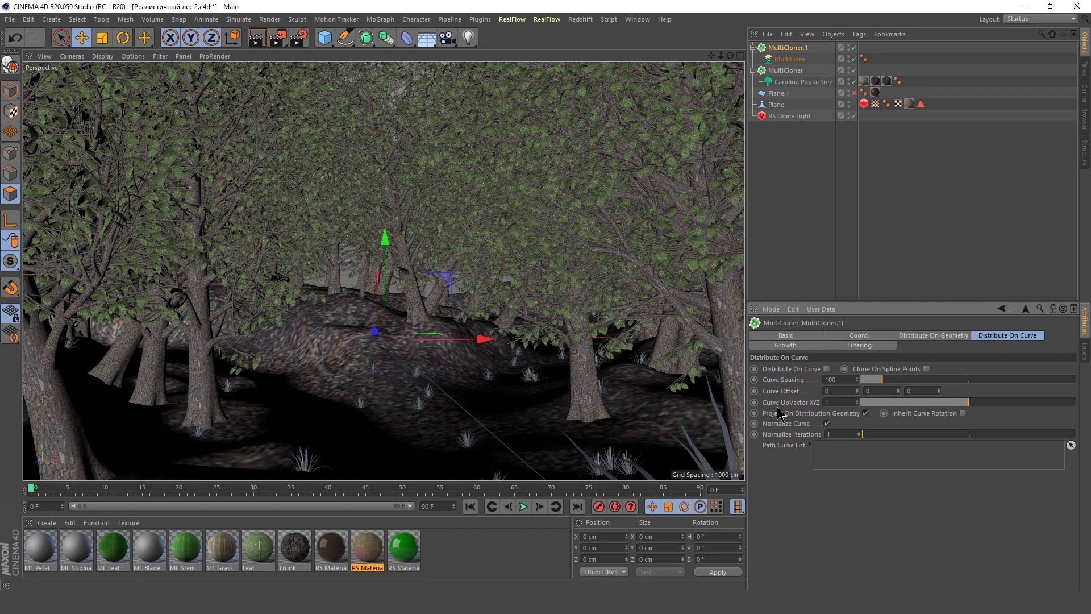
left_click(859, 345)
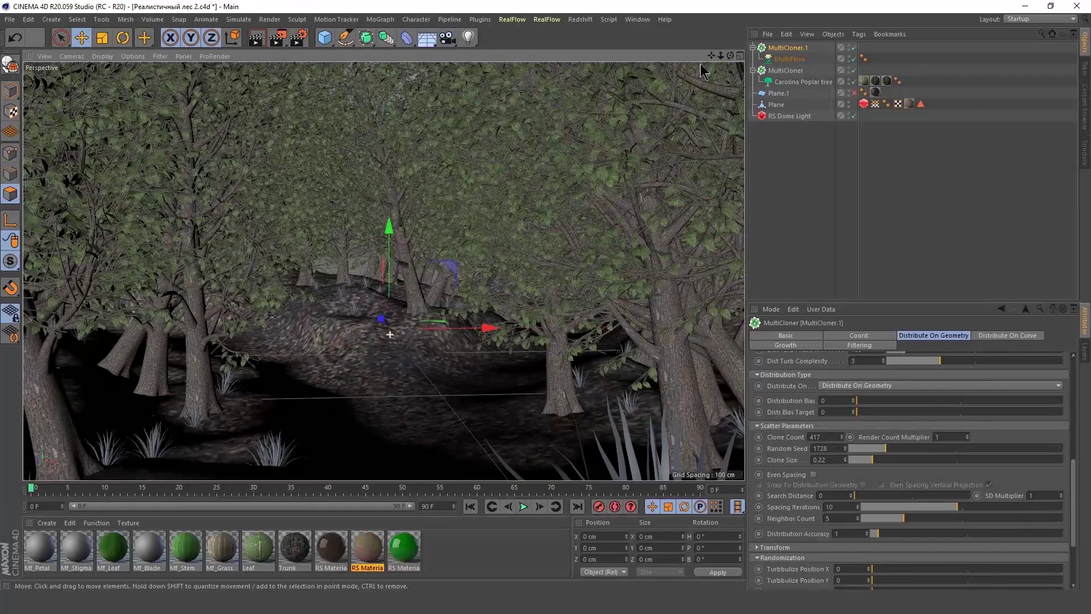
left_click(39, 545)
left_click(186, 545, "shift")
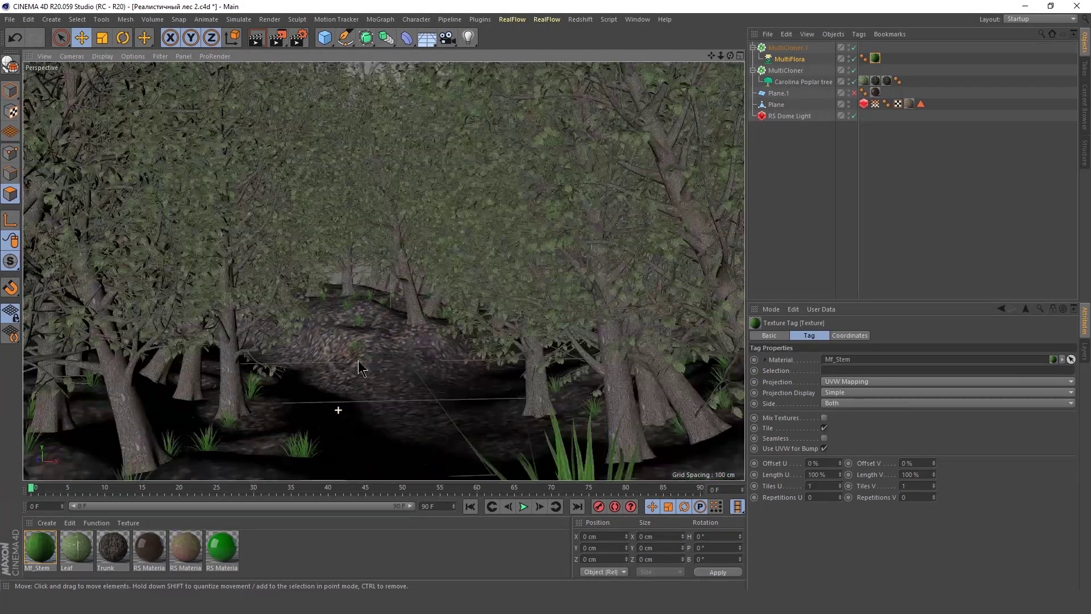
left_click(580, 19)
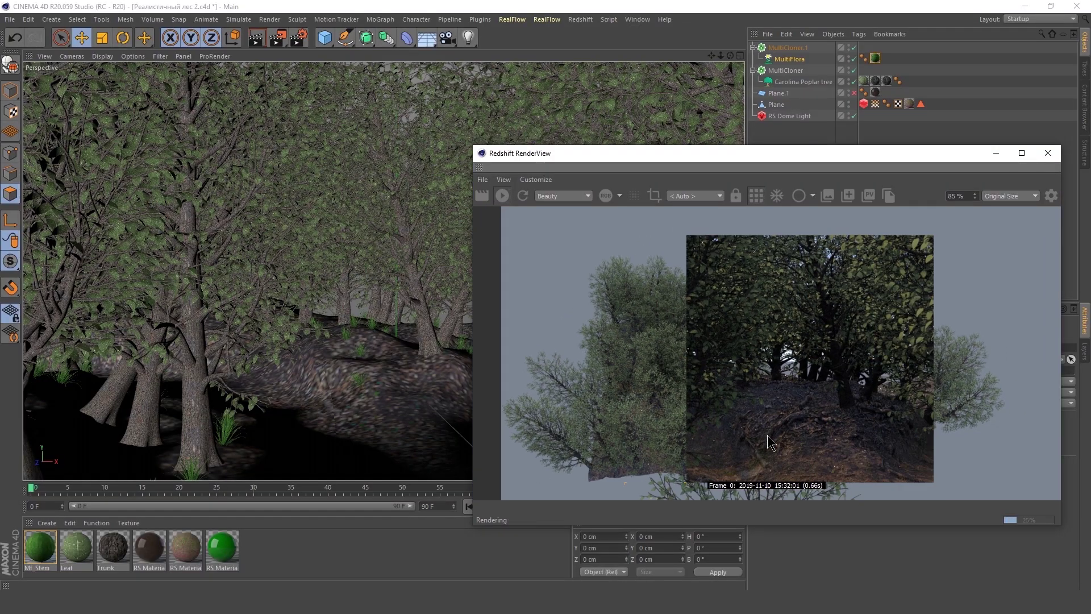
Disable the tree MultiCloner and re-render to see only the grass.
scroll(712, 357, "up", 4)
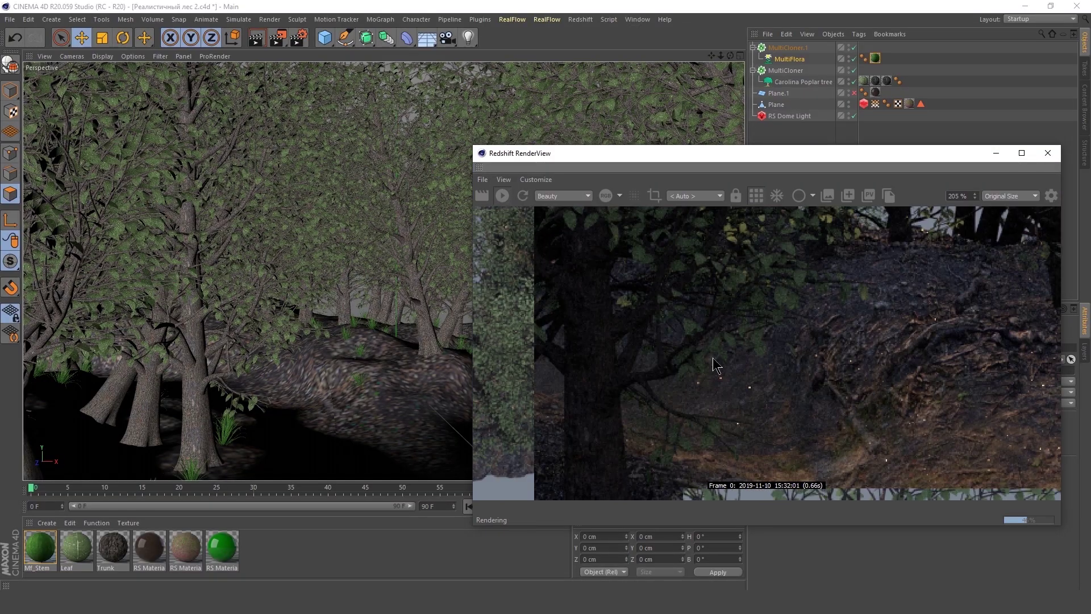
scroll(713, 357, "down", 5)
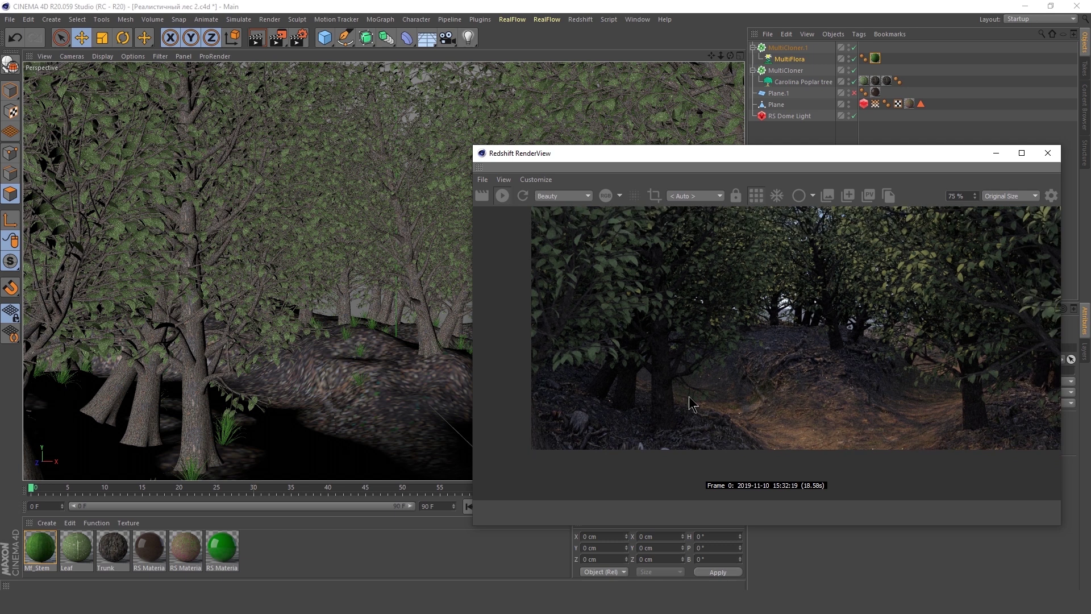
scroll(689, 396, "up", 1)
left_click_drag(682, 153, 275, 97)
left_click(1022, 340)
left_click(787, 47)
left_click(853, 70)
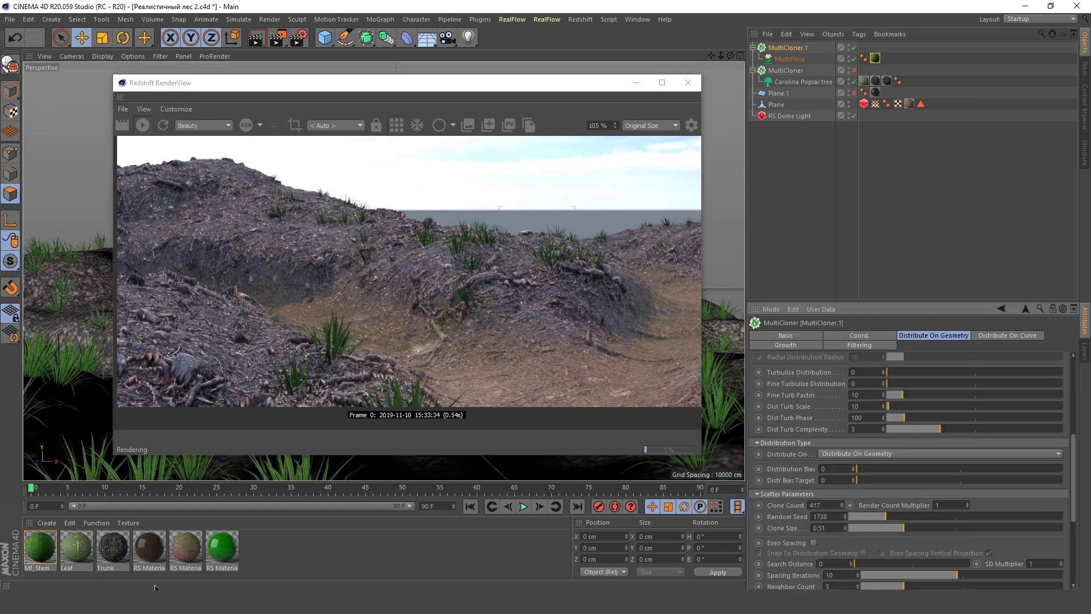
Set Mf_Stem's Color Correct gamma 0.744, saturation 0.475, and lower its back-lighting weight.
left_click(39, 546)
left_click(580, 19)
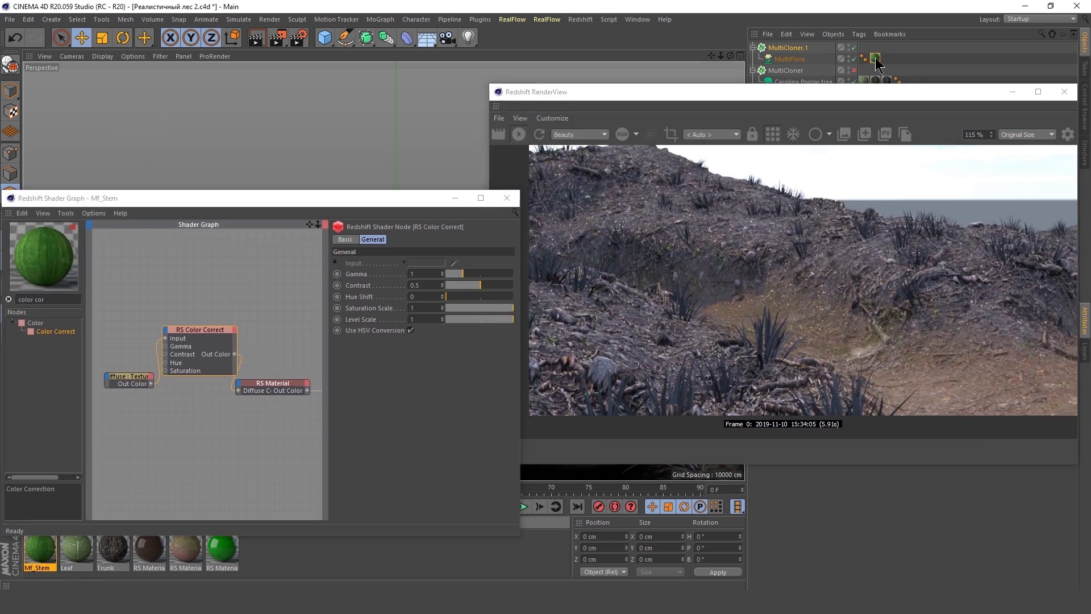
left_click(458, 273)
left_click(478, 307)
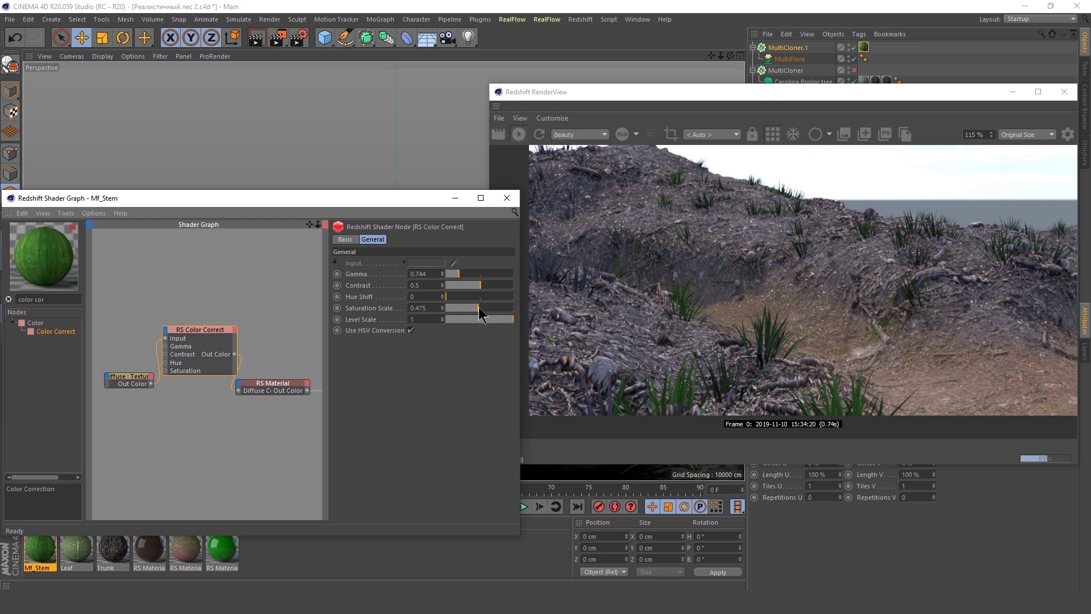
left_click(492, 359)
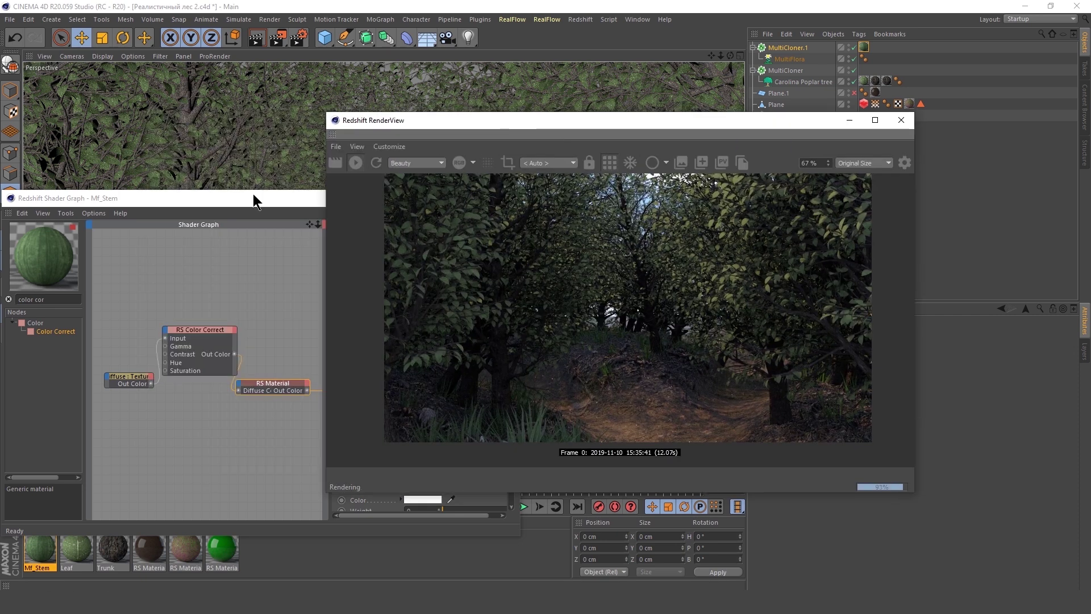
left_click(256, 200)
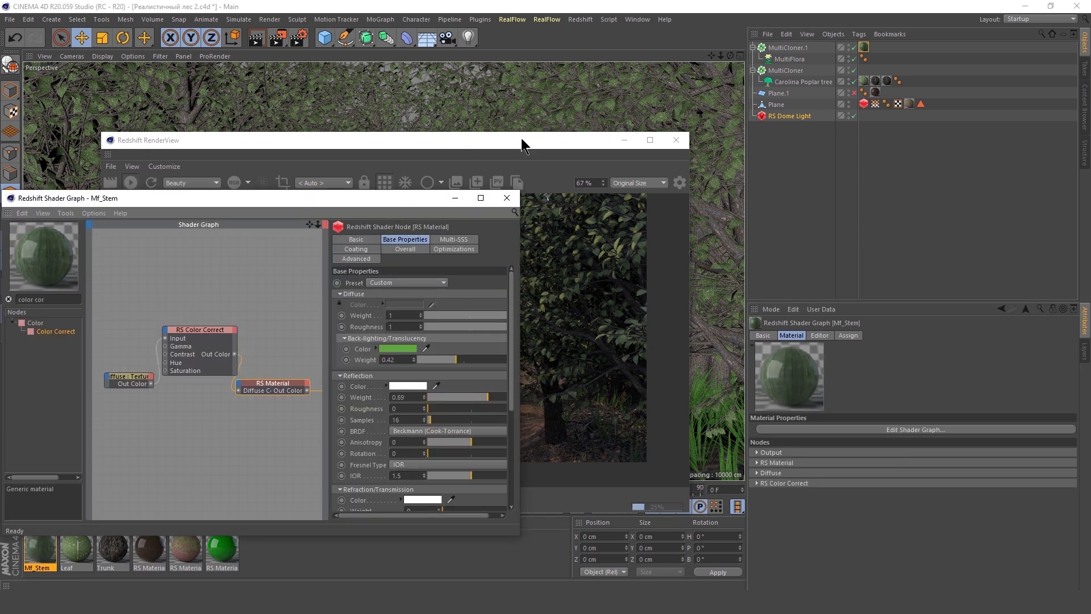
left_click_drag(522, 142, 797, 144)
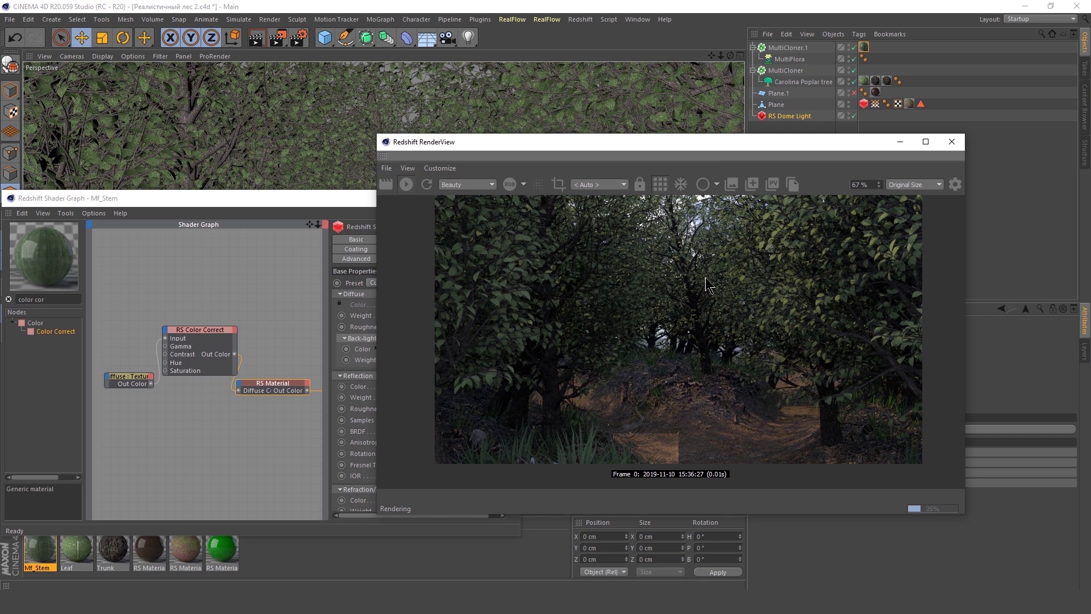
left_click(317, 242)
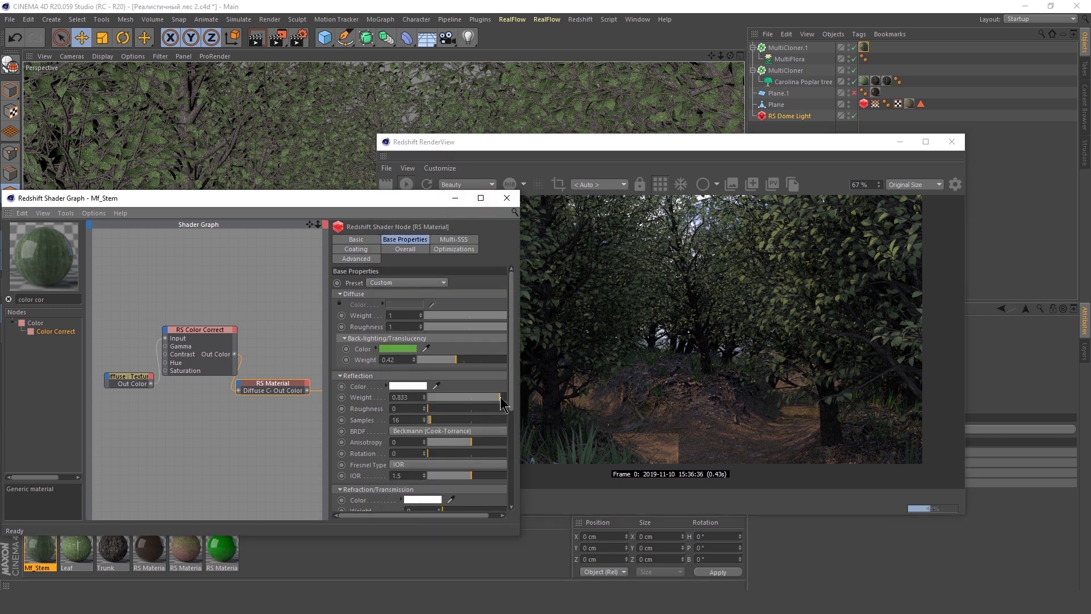
left_click(88, 551)
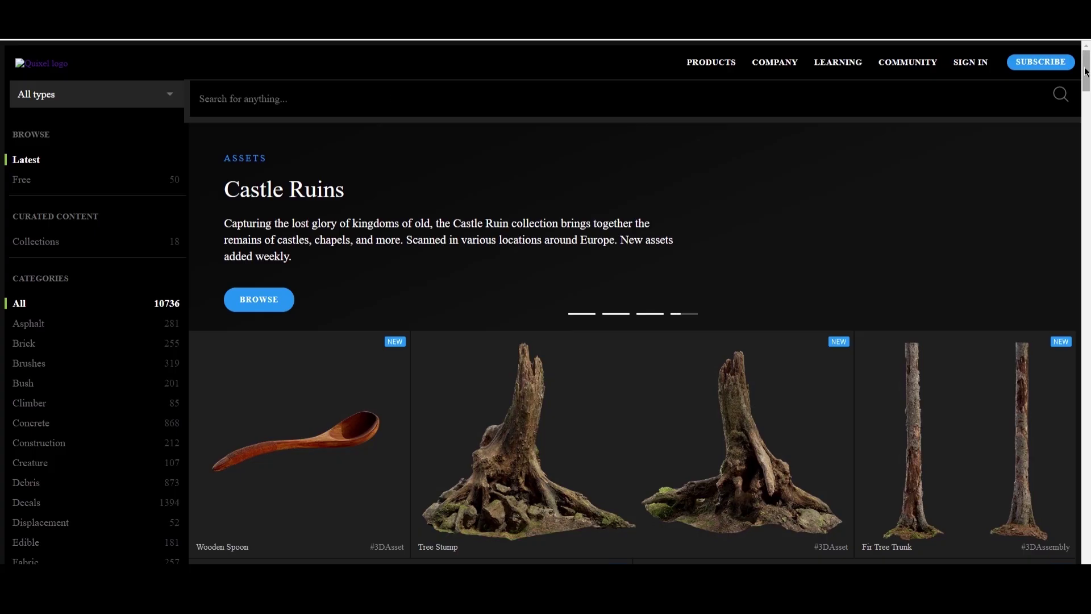
Scroll the Megascans Latest assets, then browse Collections like Forest Undergrowth, Wasteland and Meadow.
left_click_drag(1085, 71, 1051, 260)
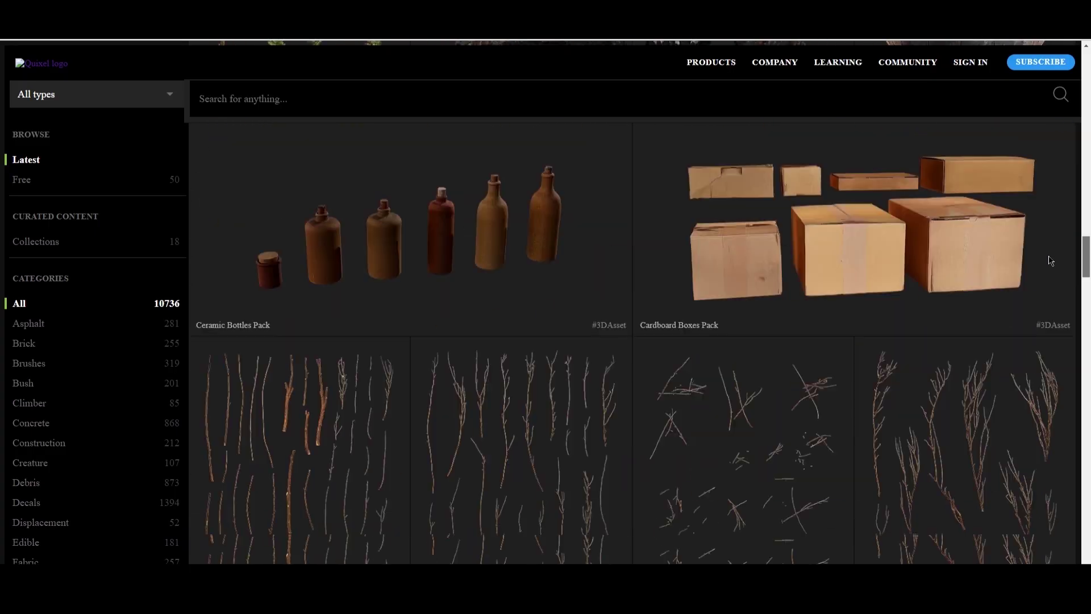
scroll(1050, 261, "down", 5)
scroll(1045, 340, "down", 5)
scroll(1025, 442, "down", 5)
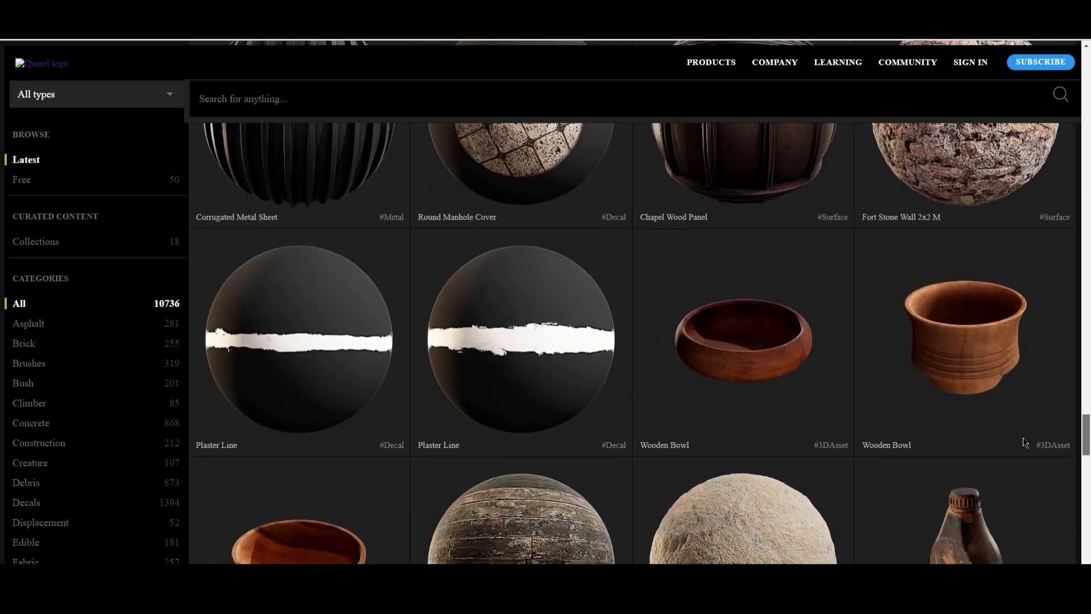
scroll(1025, 442, "down", 4)
key("Home")
left_click(51, 241)
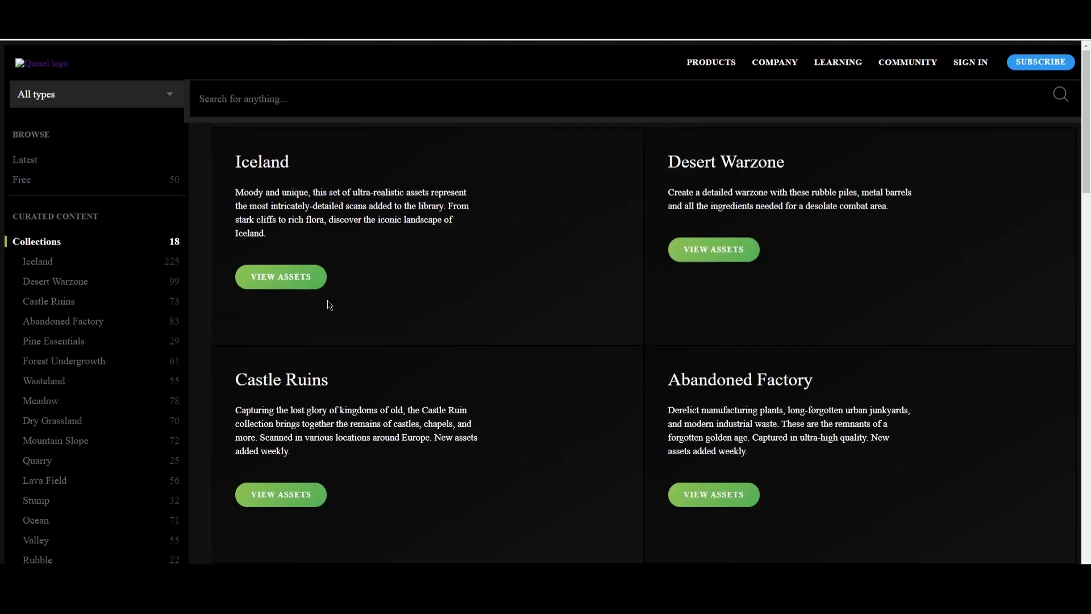
scroll(351, 306, "down", 9)
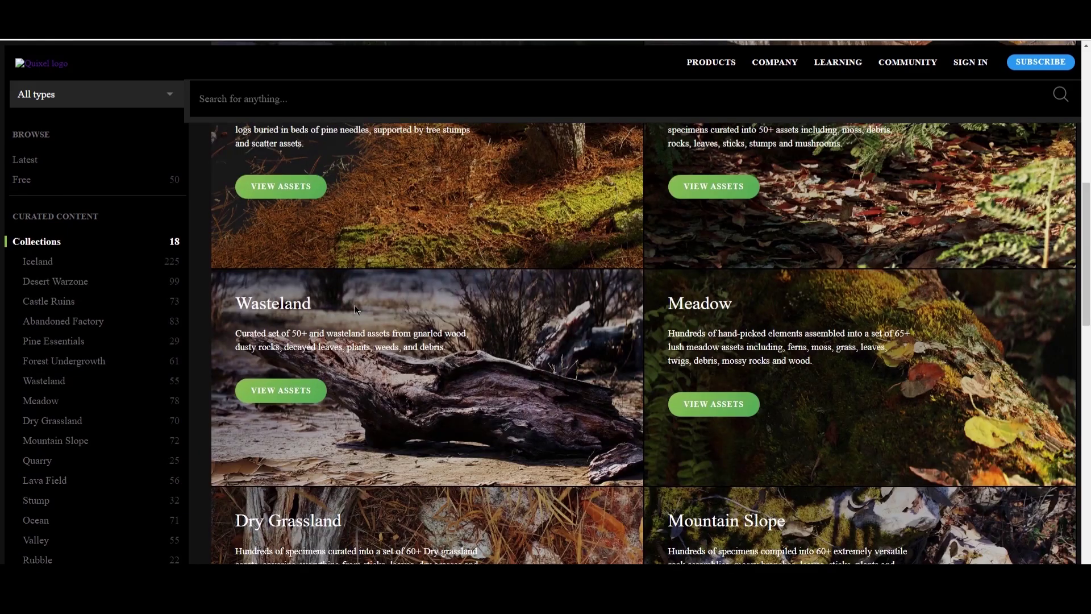
scroll(355, 308, "down", 5)
scroll(355, 308, "down", 10)
scroll(355, 308, "up", 3)
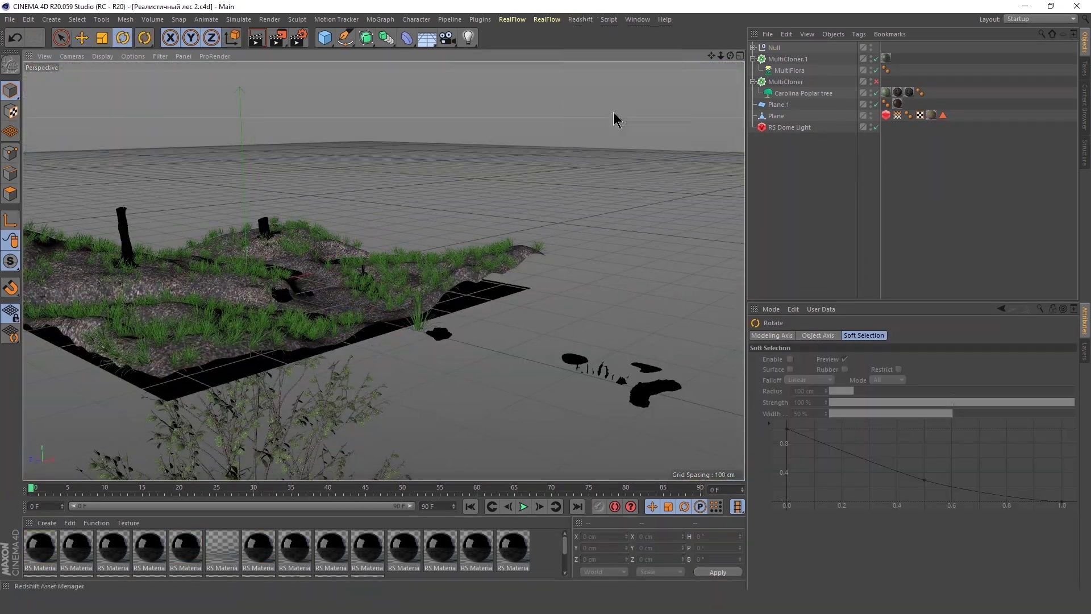
Relink all missing Megascans texture files in the Redshift Asset Manager.
key("ctrl+a")
right_click(376, 222)
left_click(398, 265)
left_click(730, 551)
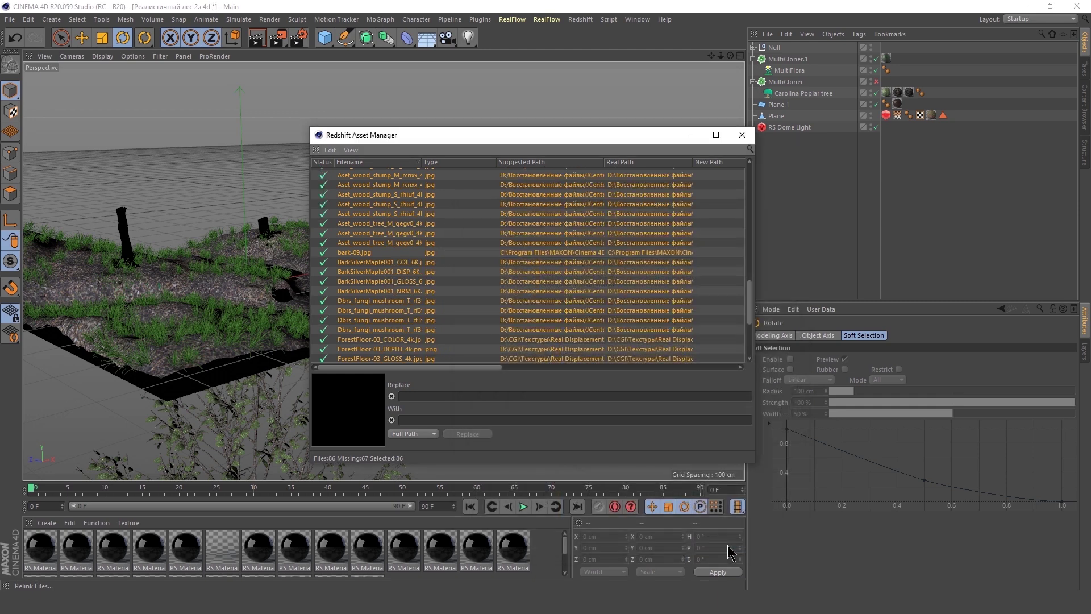
left_click(738, 136)
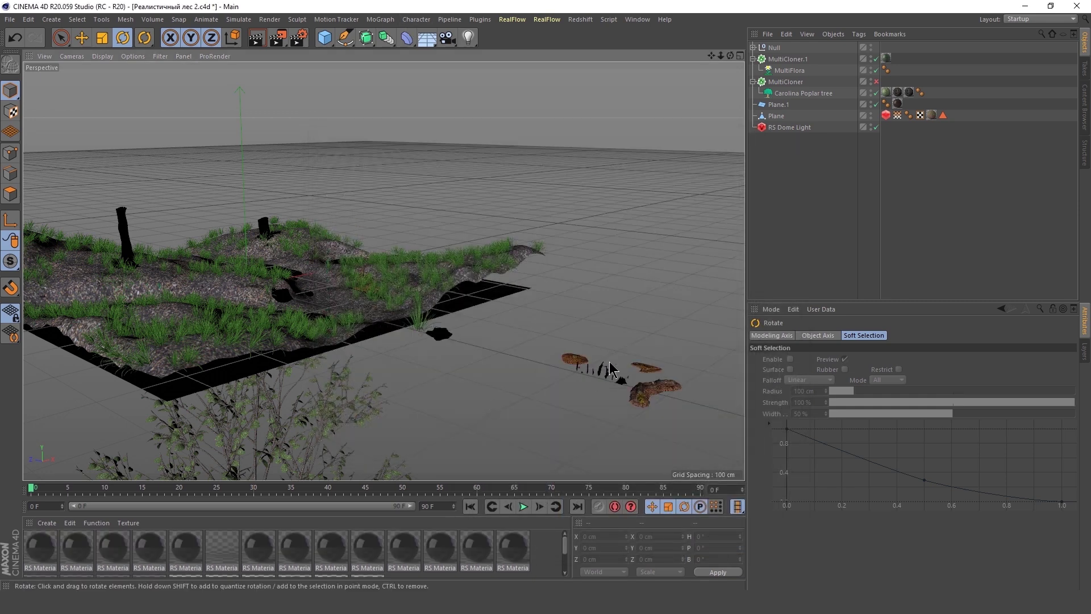
Move and rotate the fungus and a small asset into place on the terrain.
mouse_move(610, 369)
left_mouse_down("alt")
mouse_move(535, 385)
mouse_move(114, 264)
mouse_move(321, 305)
mouse_move(472, 463)
mouse_move(490, 241)
left_mouse_up("alt")
key("e")
left_click(536, 385)
key("r")
key("e")
left_click(471, 463)
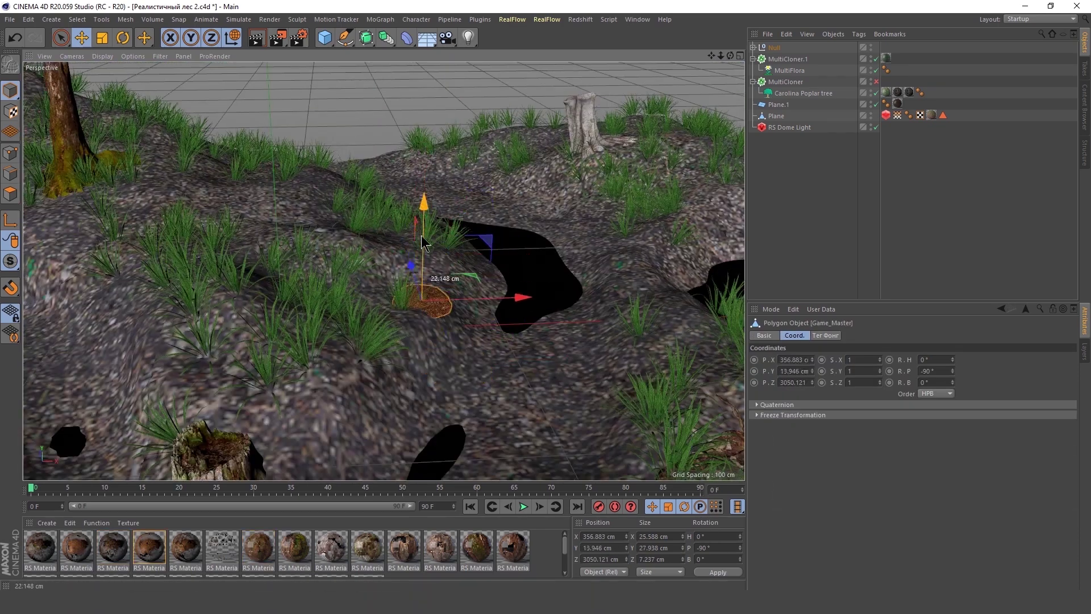
scroll(406, 241, "down", 5)
Select the five Megascans wood pieces and collapse their Null group.
scroll(519, 335, "up", 5)
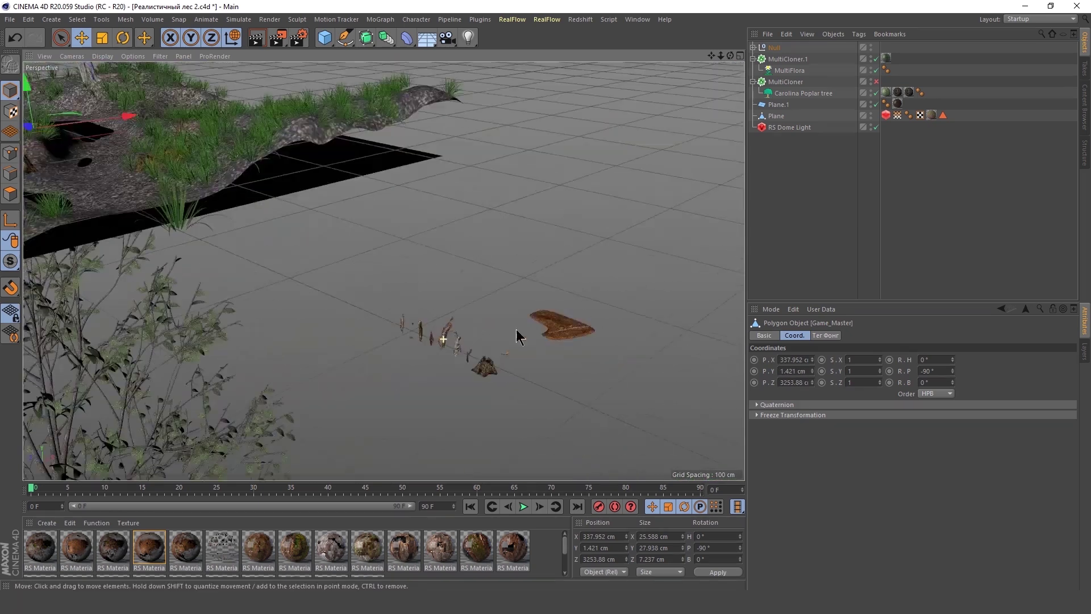
key("9")
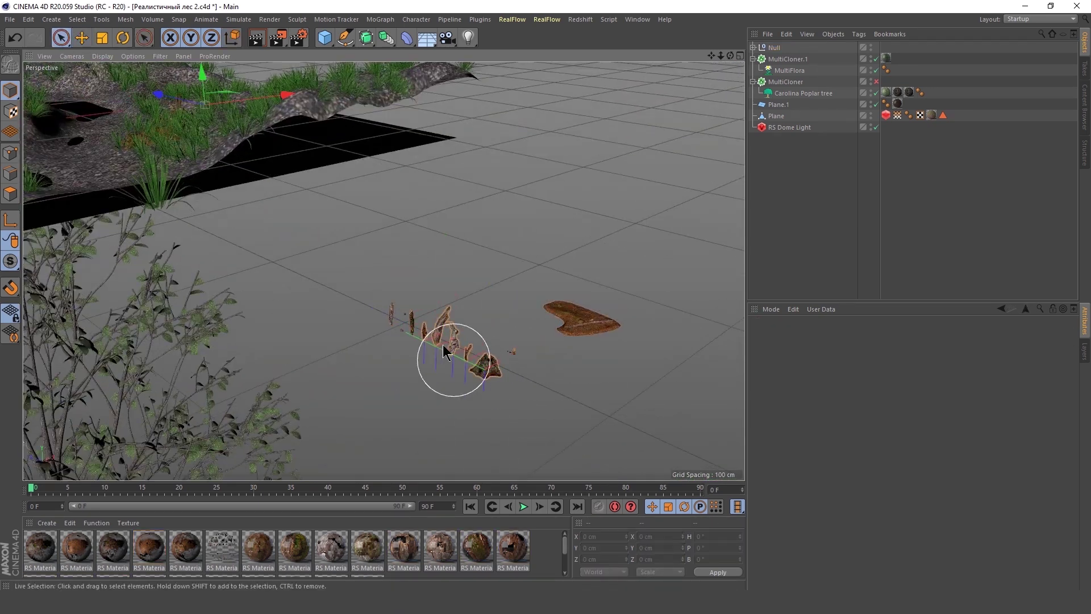
left_click(444, 351)
key("o")
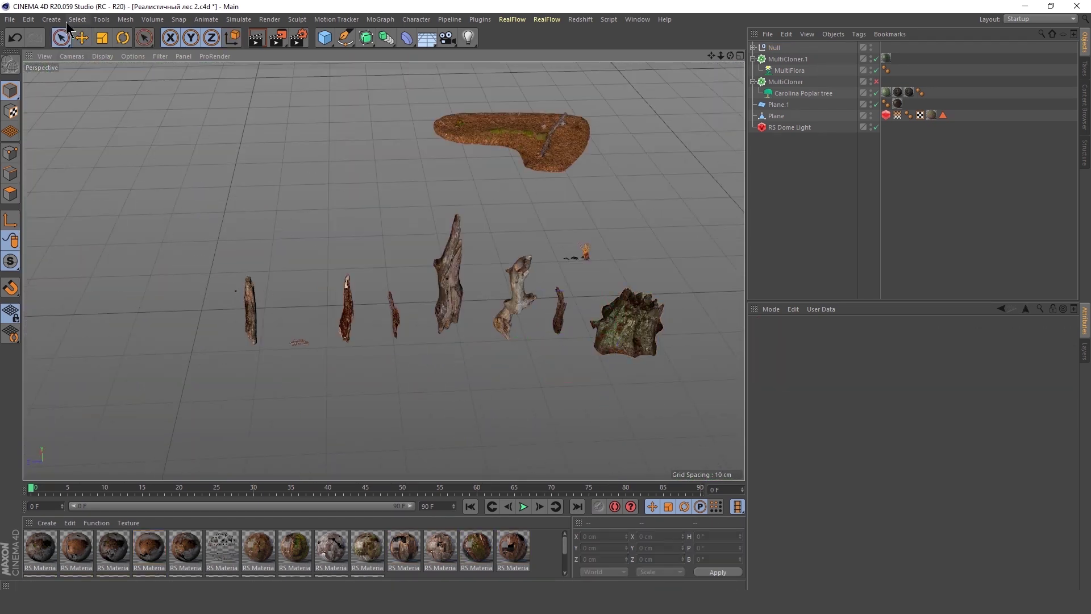
key("e")
scroll(401, 319, "down", 3)
scroll(529, 366, "down", 5)
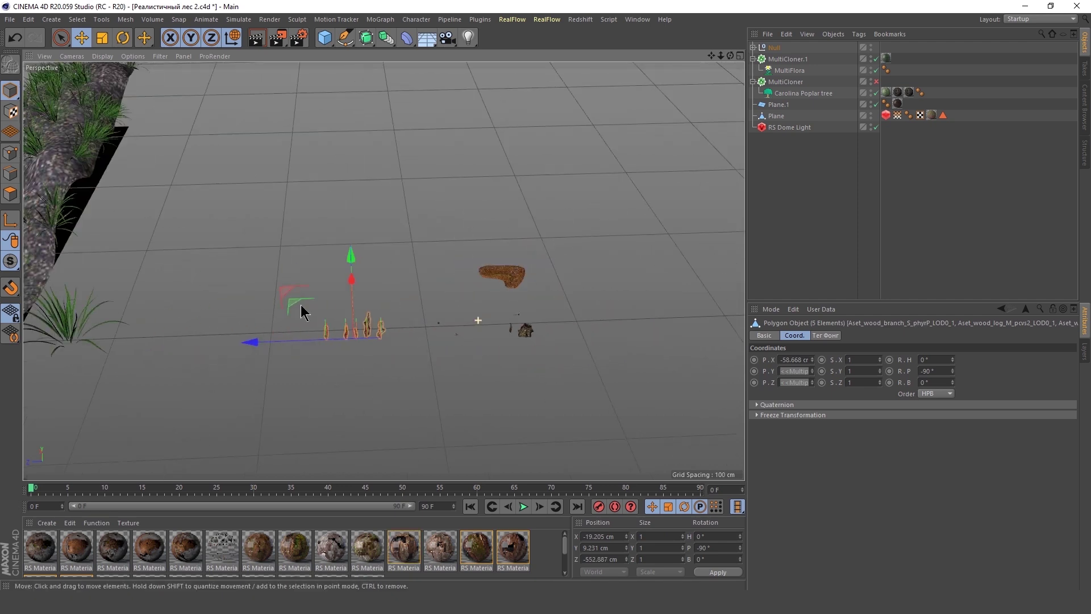
left_click(753, 47)
left_click(752, 103)
scroll(370, 374, "up", 2)
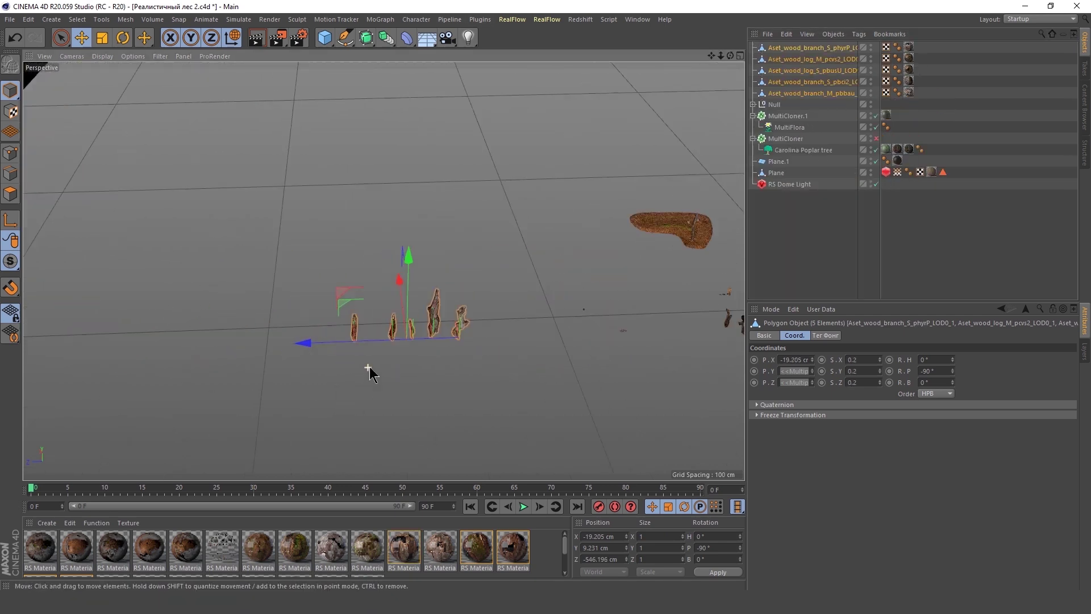
Create a Cloner on the terrain Plane holding the five wood assets, count 100, scale 0.3.
left_click(380, 20)
left_click(397, 120)
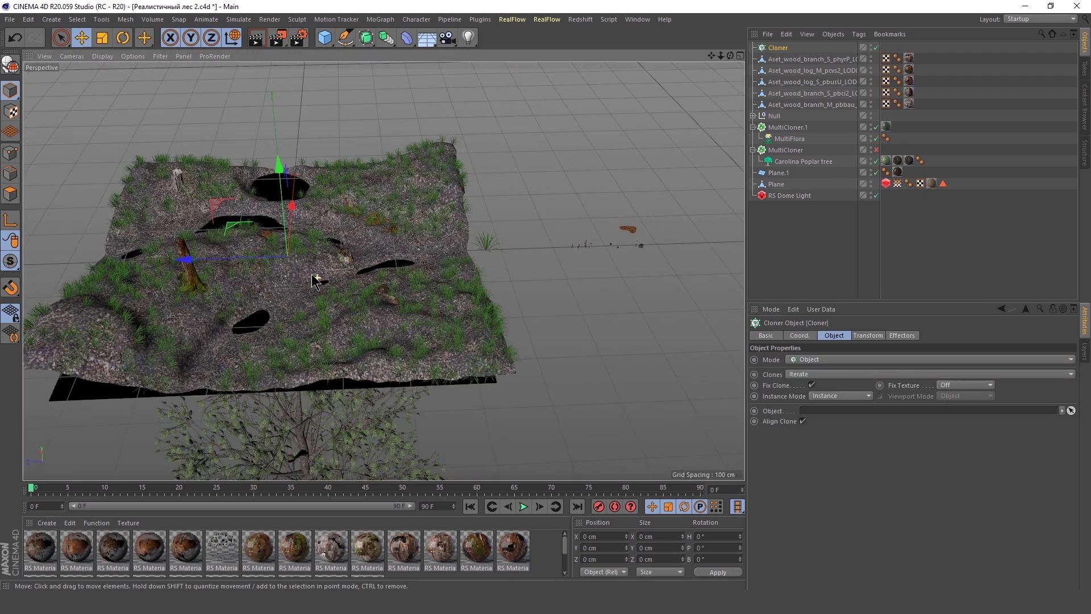
scroll(316, 280, "up", 2)
left_click_drag(776, 184, 837, 415)
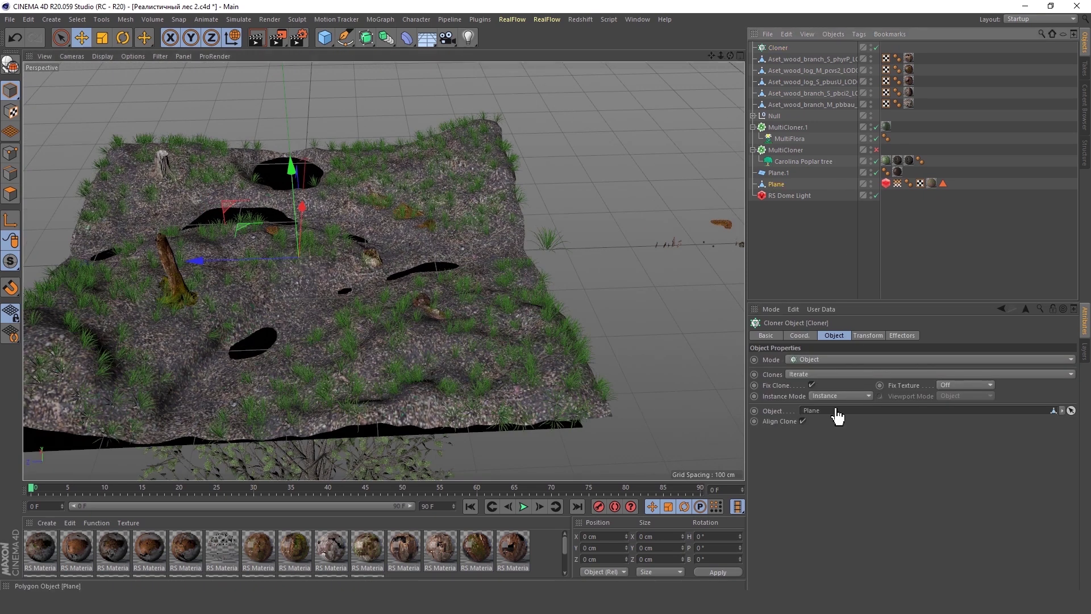
key("Down")
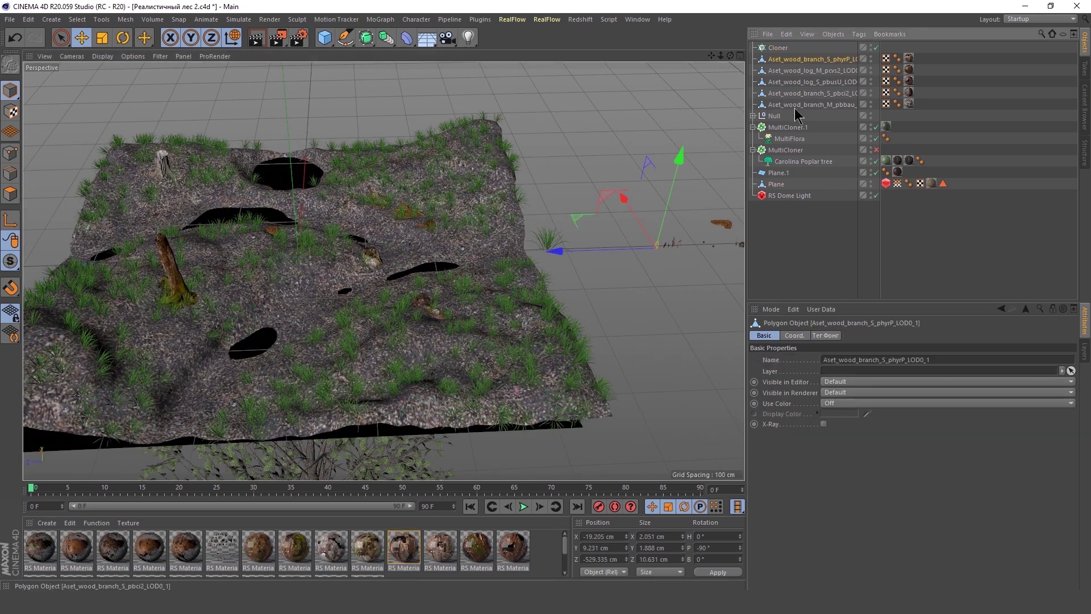
left_click_drag(782, 53, 779, 49)
left_click_drag(363, 239, 153, 372, "alt")
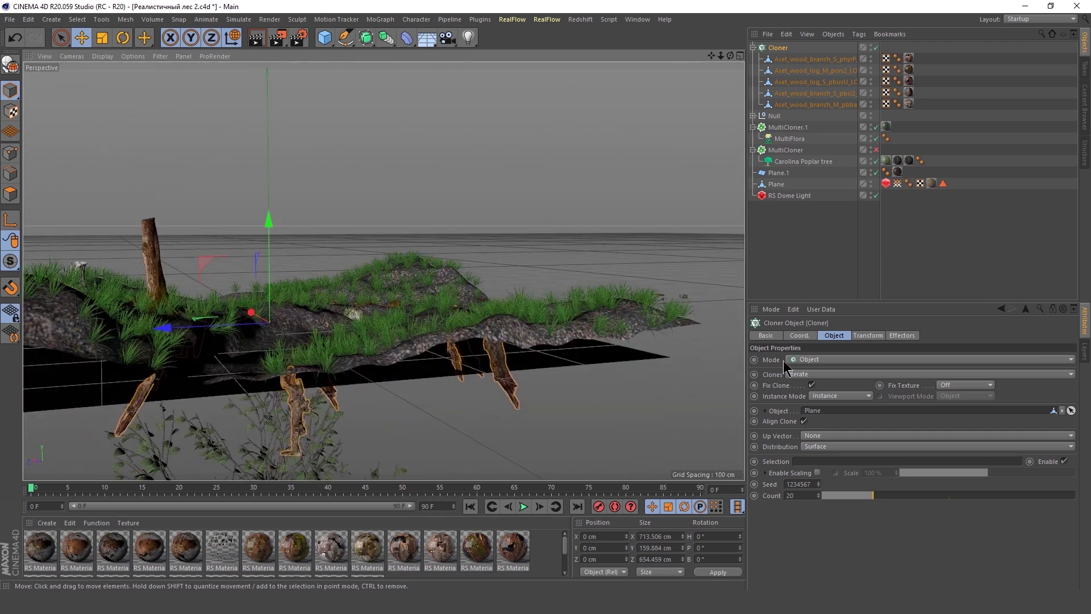
left_click(807, 104, "shift")
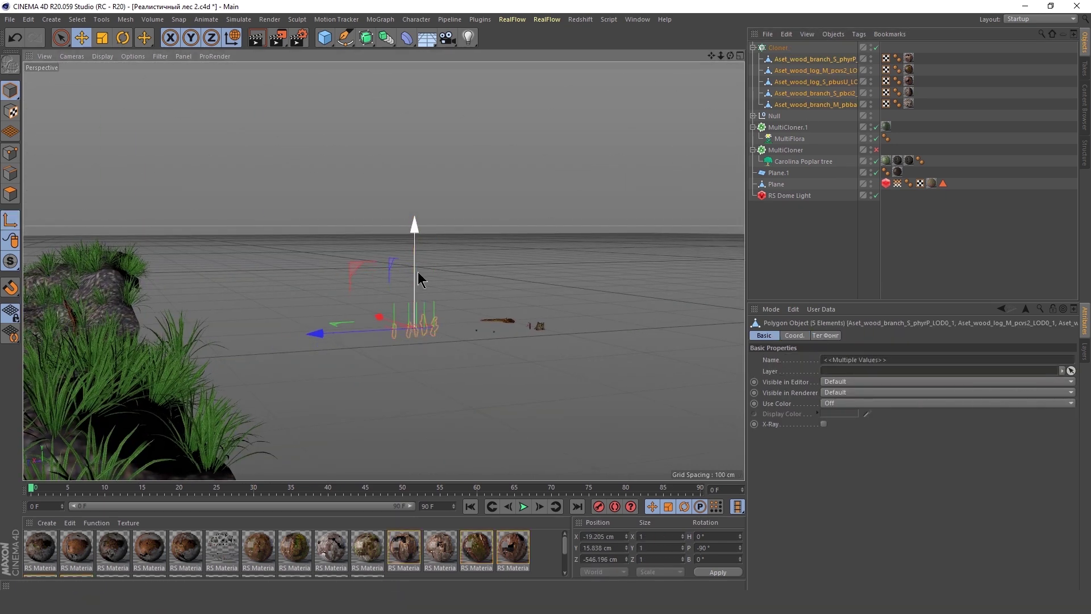
left_click(596, 347)
mouse_move(595, 347)
left_mouse_down("alt")
mouse_move(128, 352)
mouse_move(261, 384)
left_mouse_up("alt")
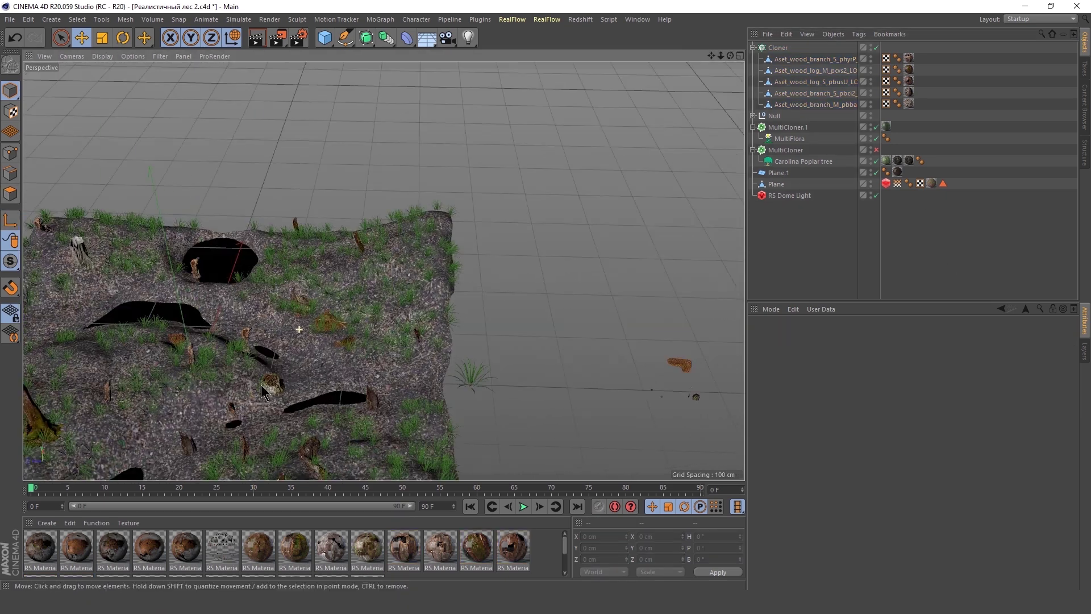
Add a Random effector to the Cloner with random rotation enabled.
left_click(778, 48)
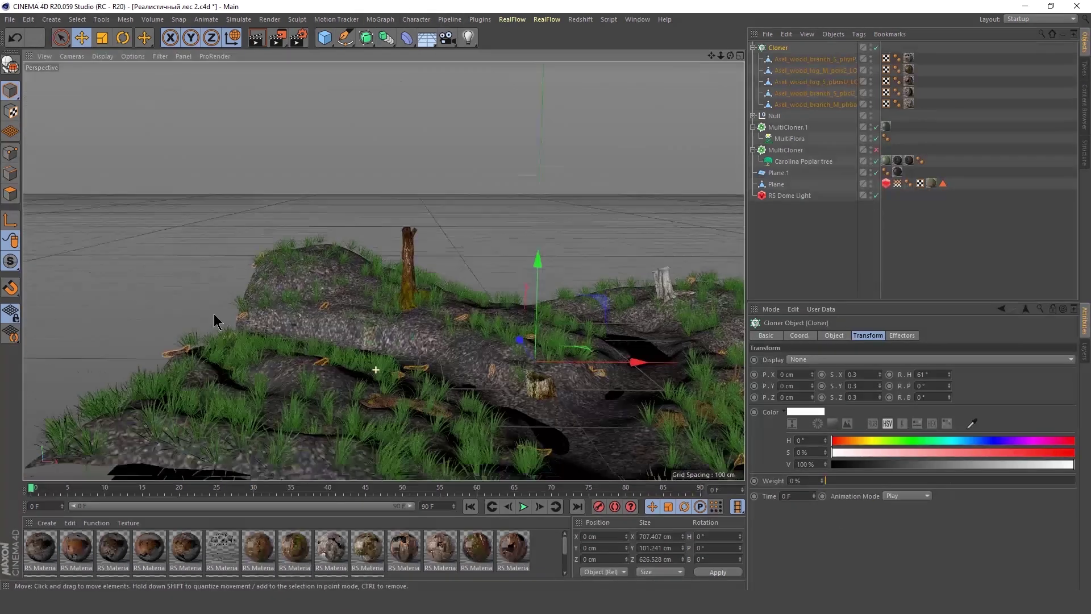
left_click_drag(214, 314, 318, 306, "alt")
mouse_move(380, 19)
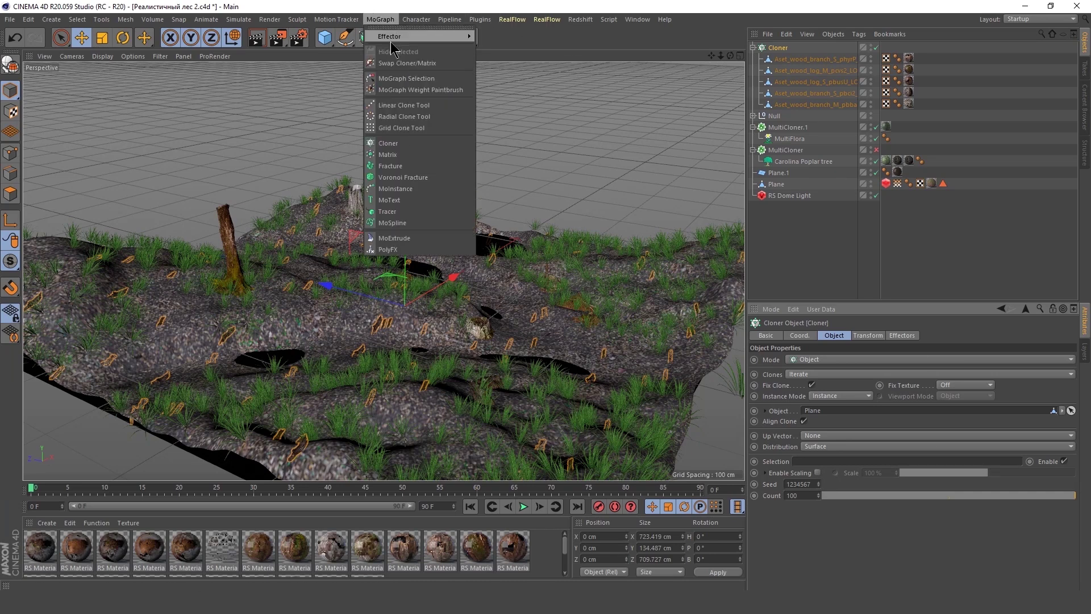
left_click(500, 128)
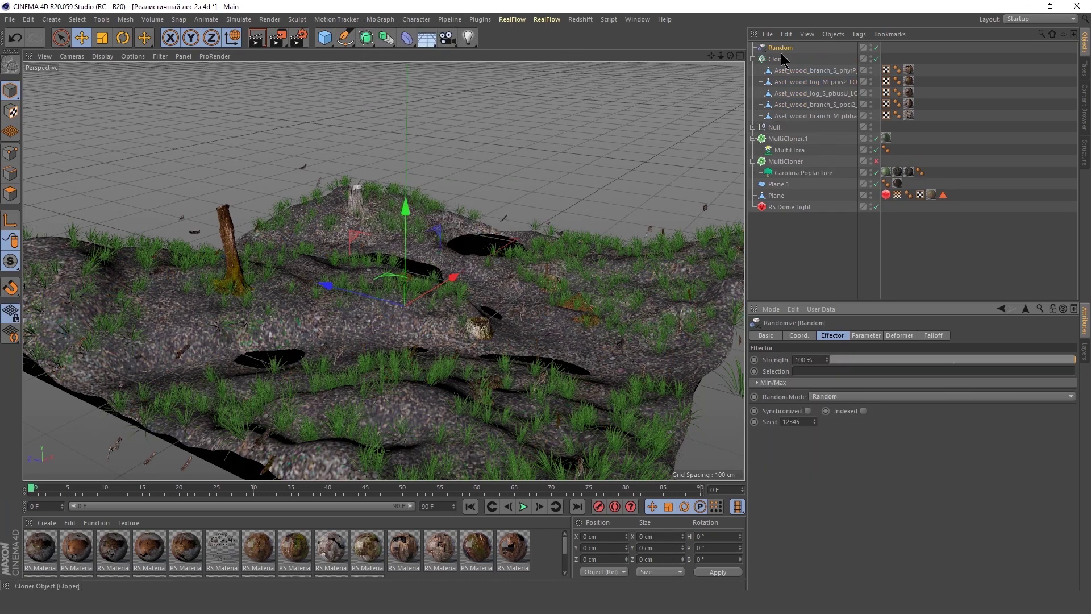
left_click(866, 335)
left_click(904, 380)
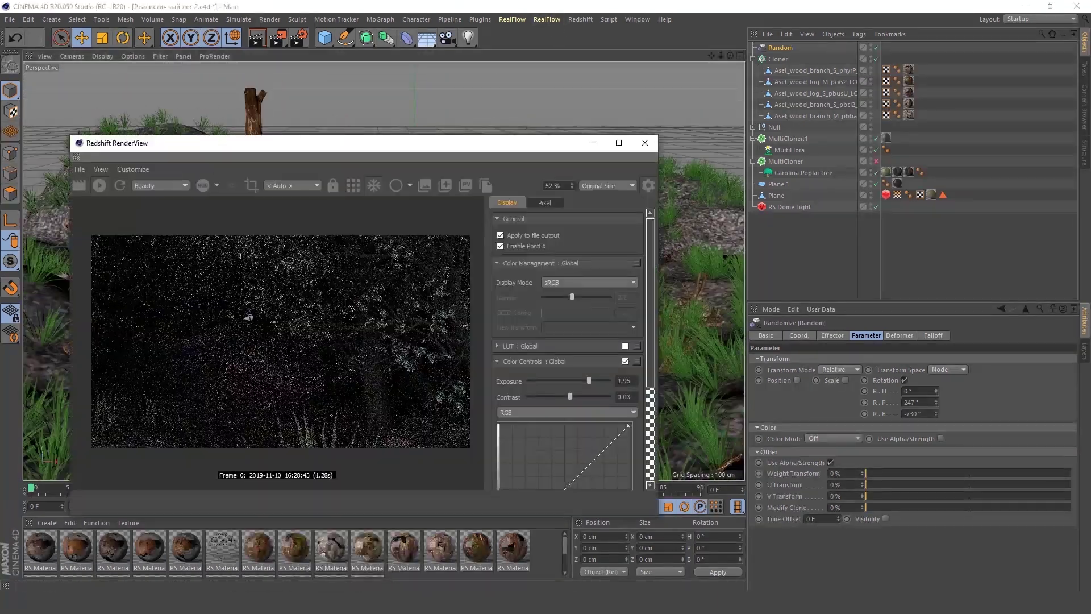
Raise the Null holding the scattered wood pieces by about 6 cm.
scroll(276, 390, "up", 4)
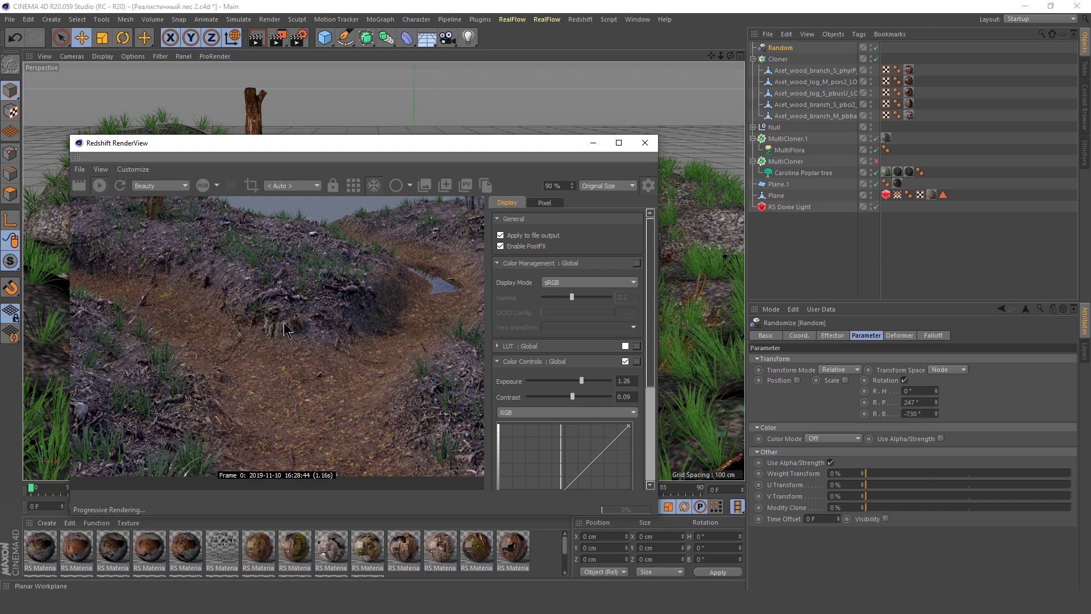
left_click_drag(525, 142, 561, 97)
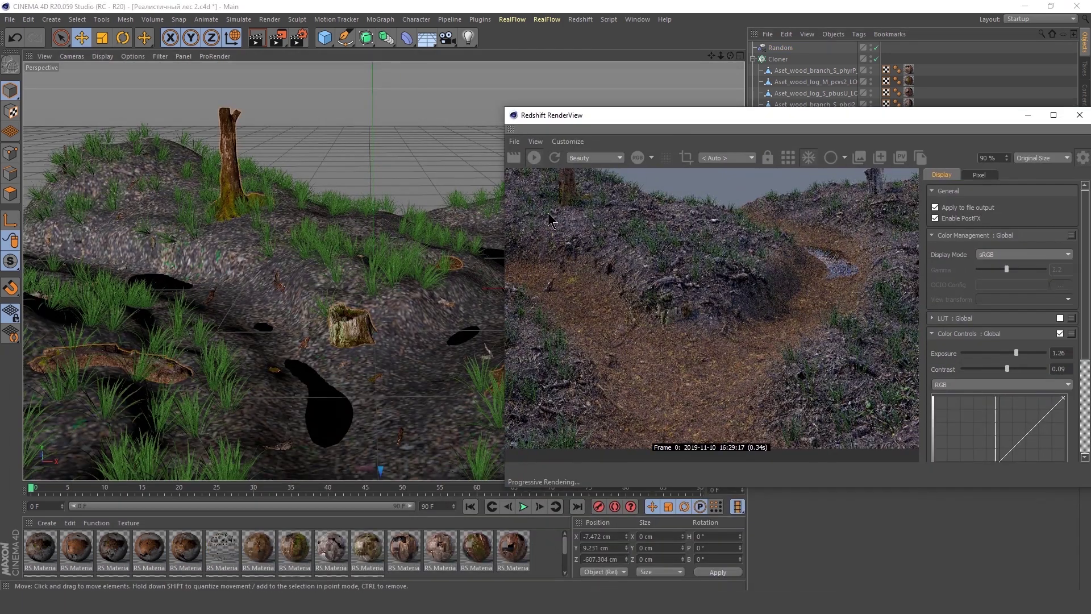
left_click(774, 127)
left_click_drag(812, 370, 814, 363)
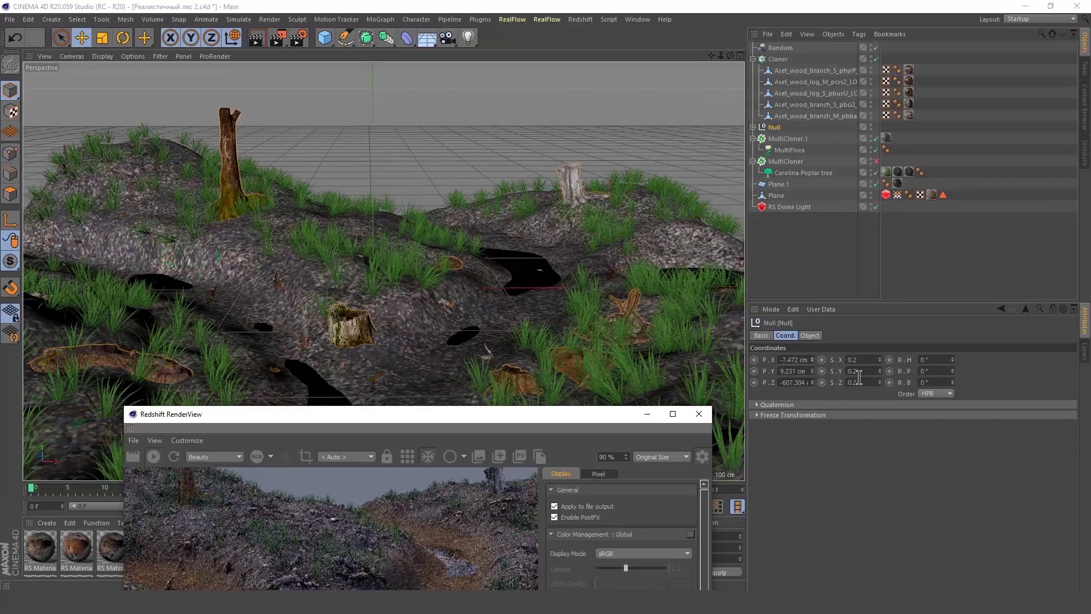
left_click_drag(810, 369, 810, 366)
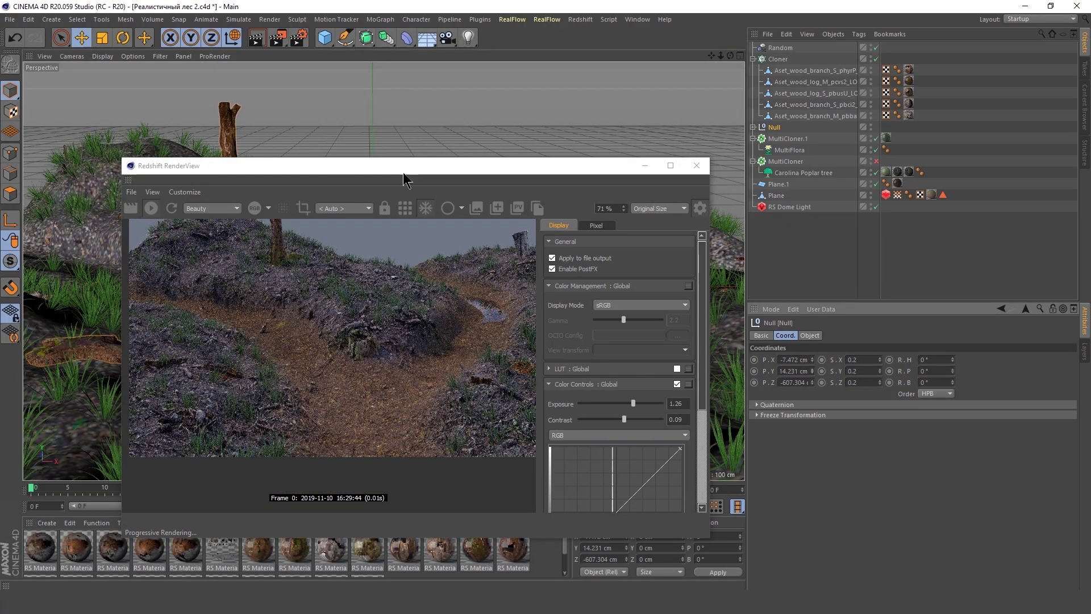
Lift the log lying in the terrain up onto the ground.
left_click_drag(405, 180, 560, 163)
left_click(108, 341)
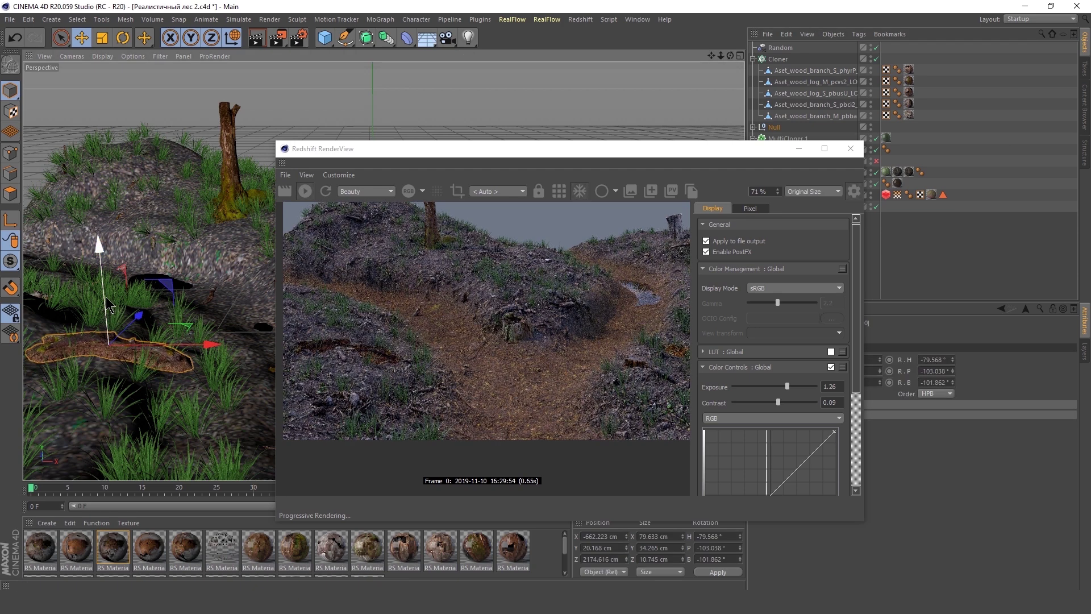
left_click_drag(106, 297, 106, 289)
left_click_drag(577, 151, 248, 167)
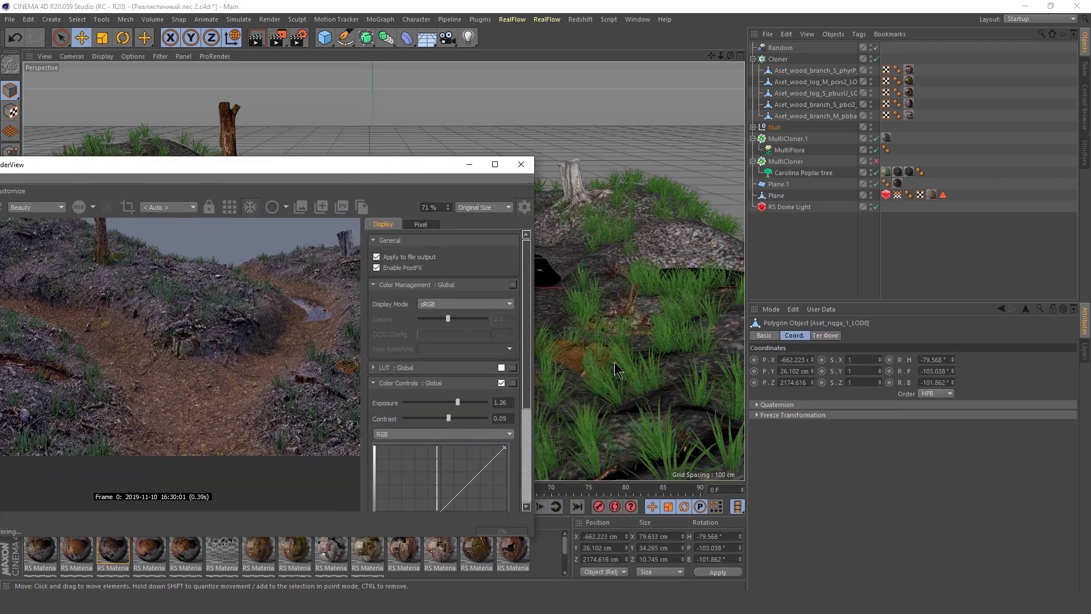
left_click(616, 370)
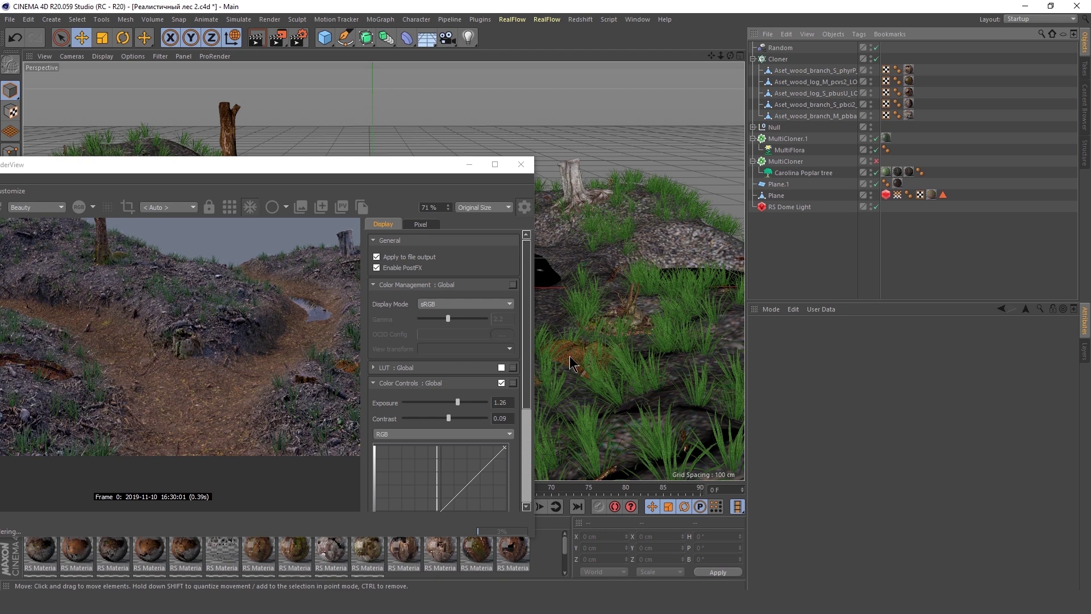
Raise the half-buried stump above the ground surface and check the distant stump.
left_click(569, 355)
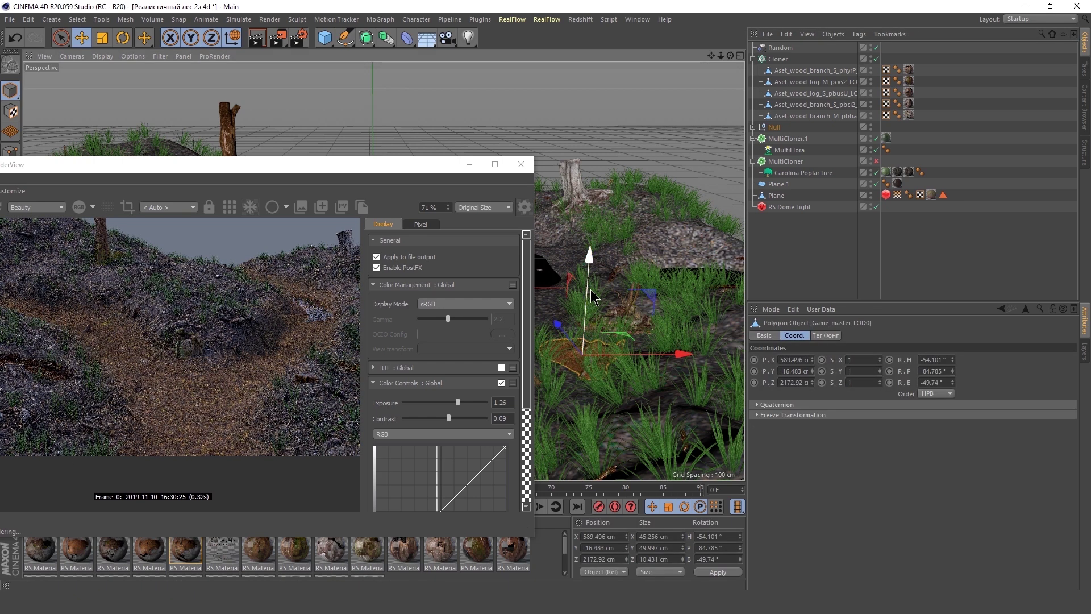
left_click_drag(285, 165, 223, 167)
left_click(514, 369)
left_click_drag(522, 312, 523, 298)
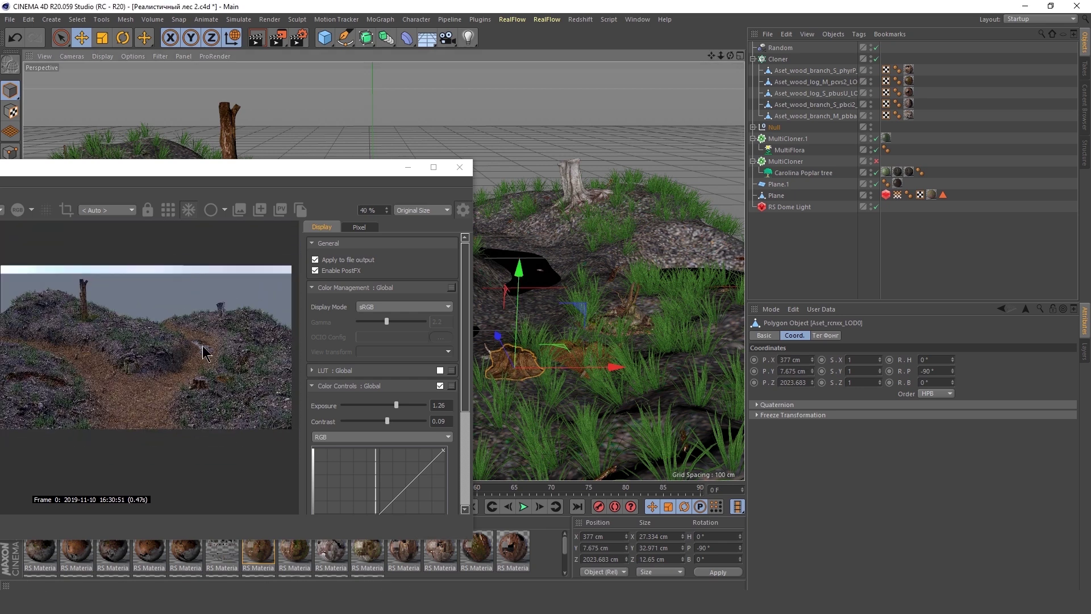
left_click(572, 174)
left_click_drag(216, 173, 502, 189)
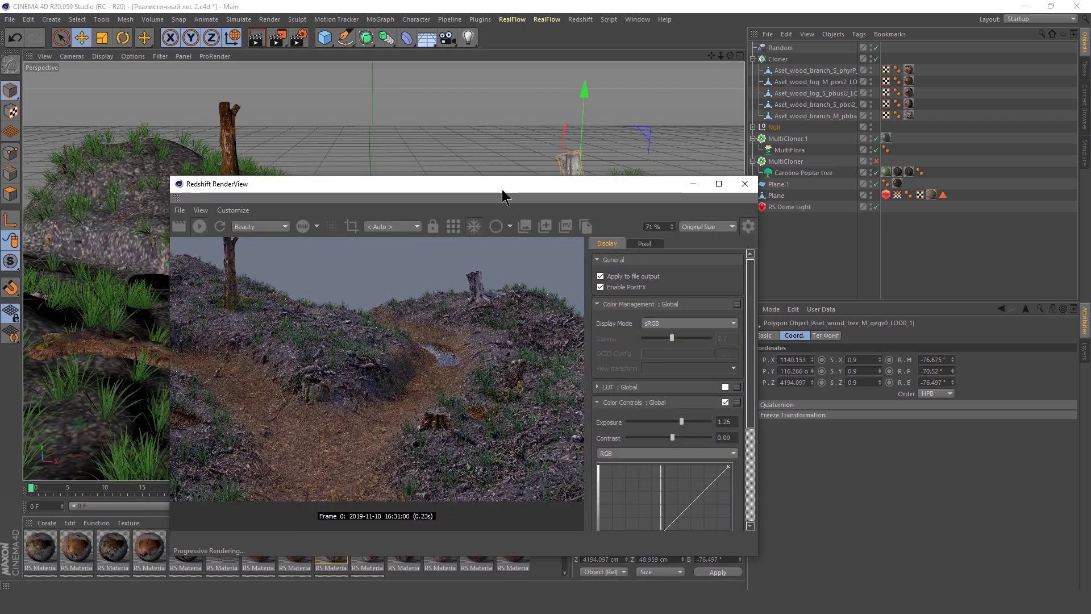
left_click(228, 114)
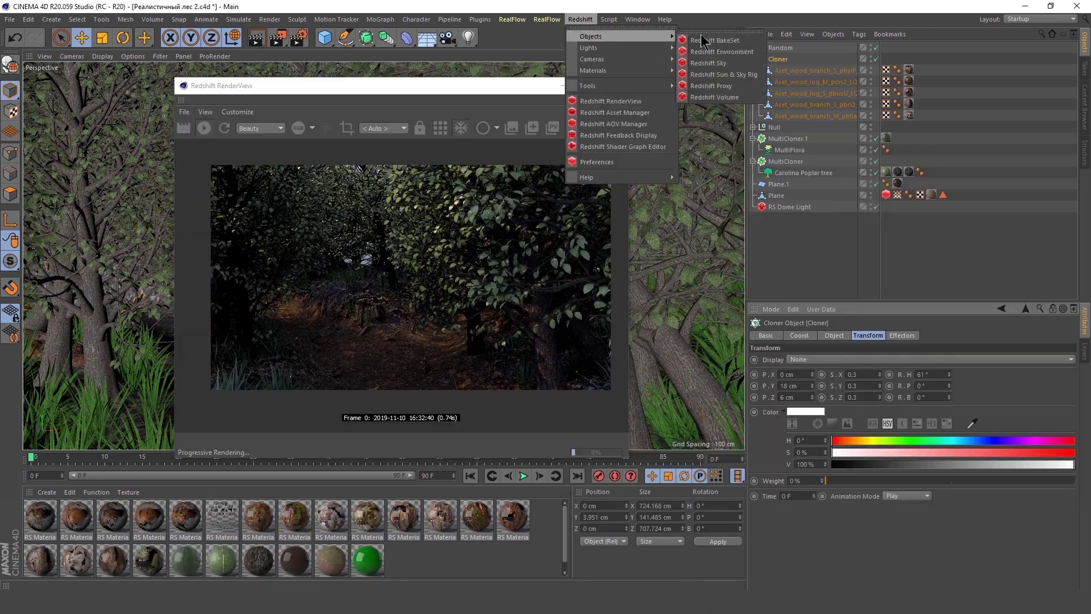
Add a Redshift Environment and set the dome light's volume contribution scale to 0.002.
left_click(721, 52)
left_click(789, 218)
left_click(927, 335)
left_click_drag(859, 369, 862, 369)
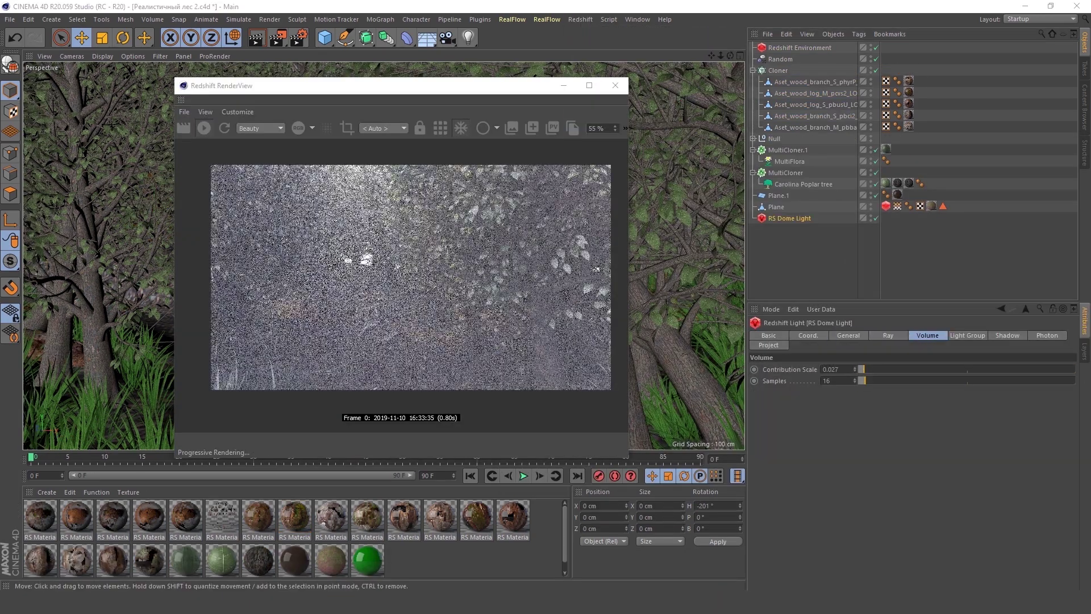
left_click_drag(861, 369, 858, 369)
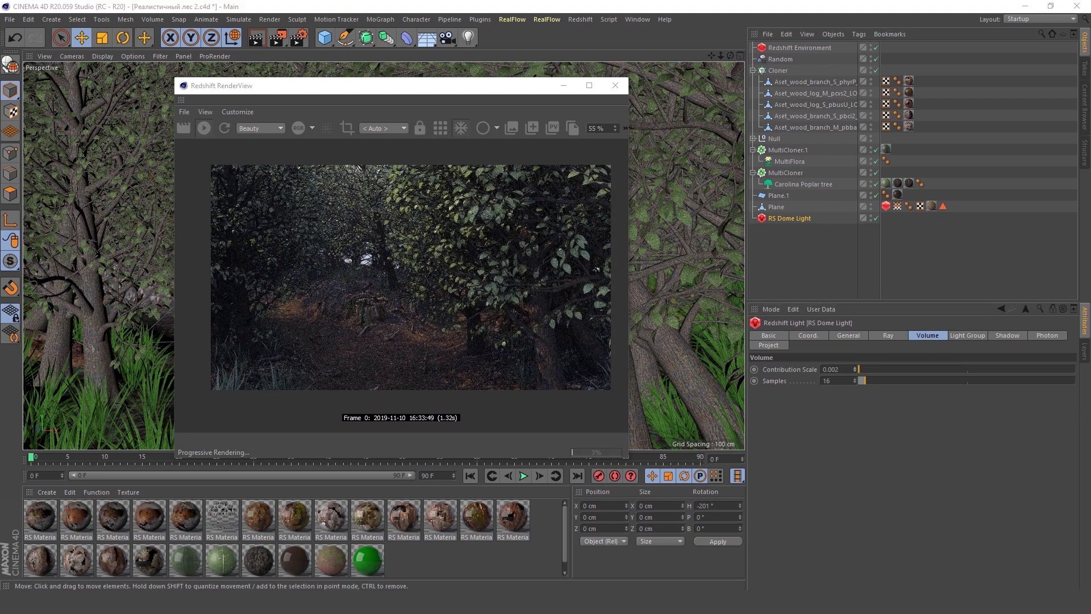
Rotate the dome light's heading to -462°.
left_click(808, 336)
left_click_drag(952, 369, 932, 370)
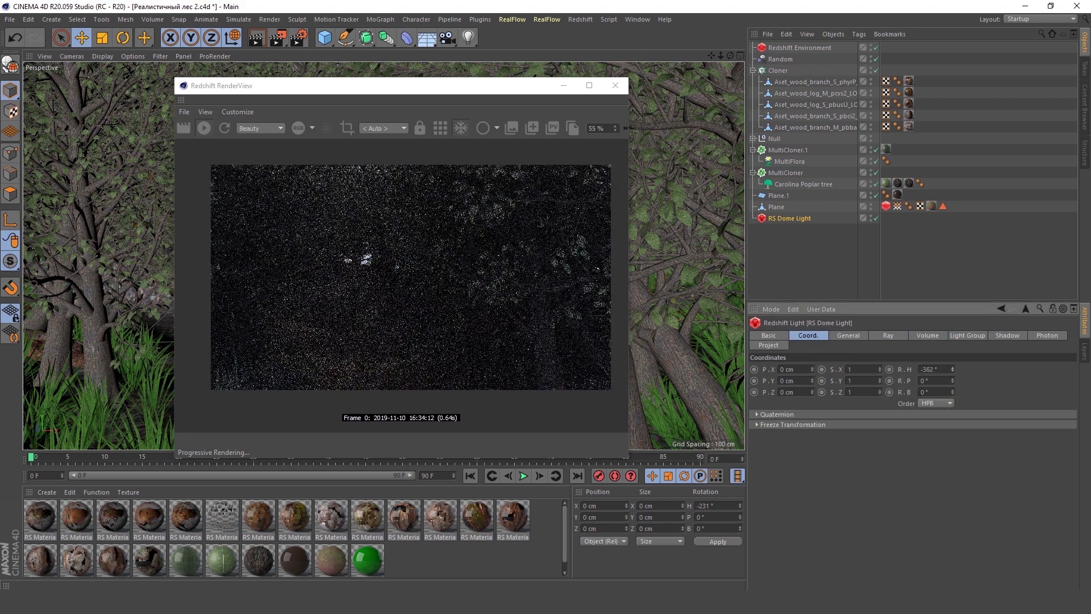
scroll(451, 283, "down", 1)
scroll(432, 274, "up", 2)
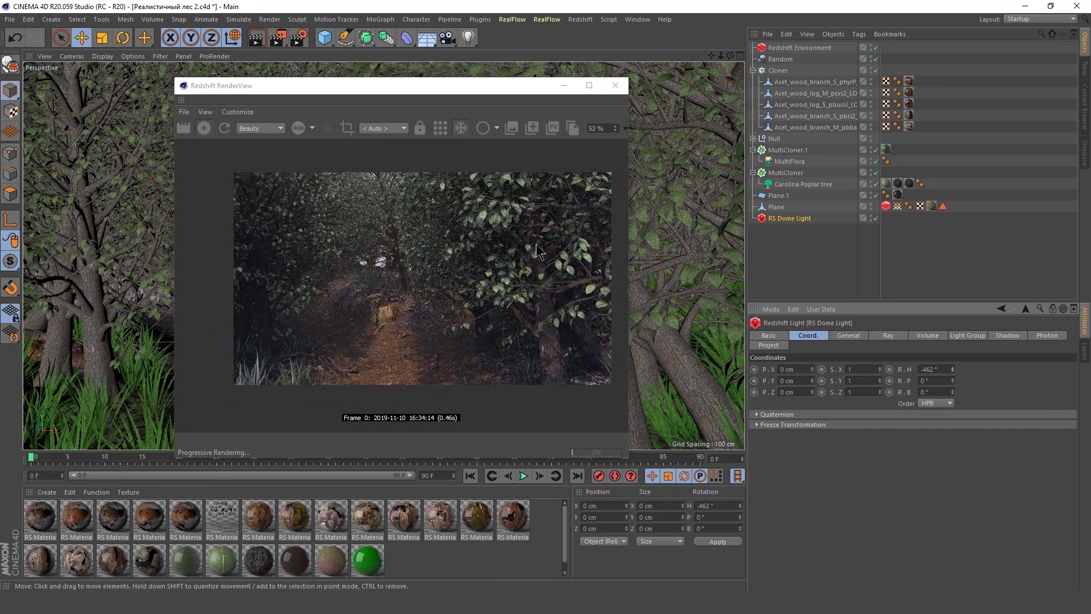
left_click(222, 559)
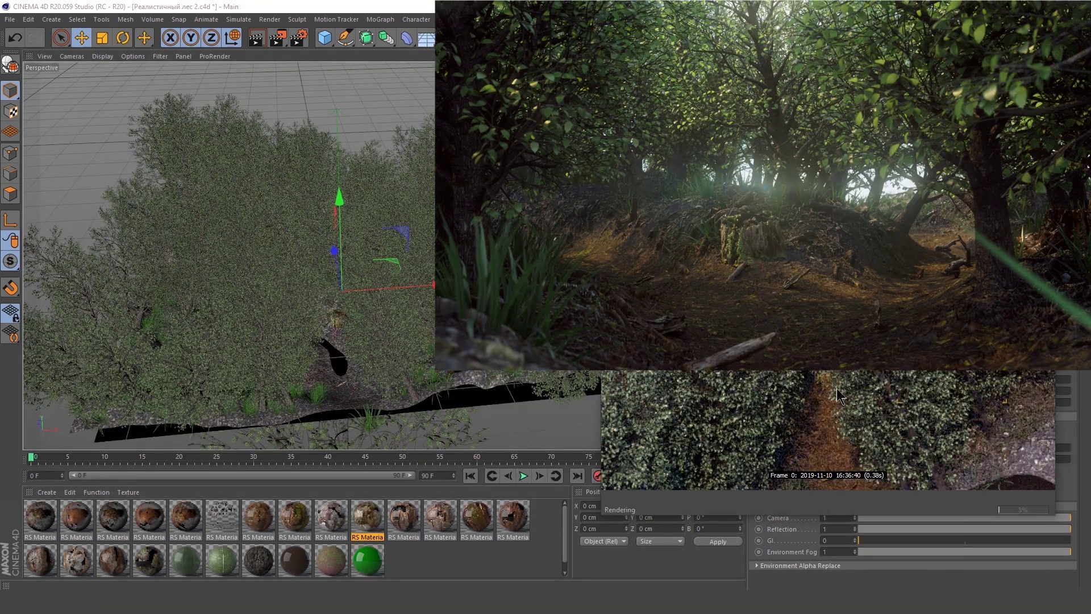
View the render settings, then the Leaf material's shader graph.
key("ctrl+b")
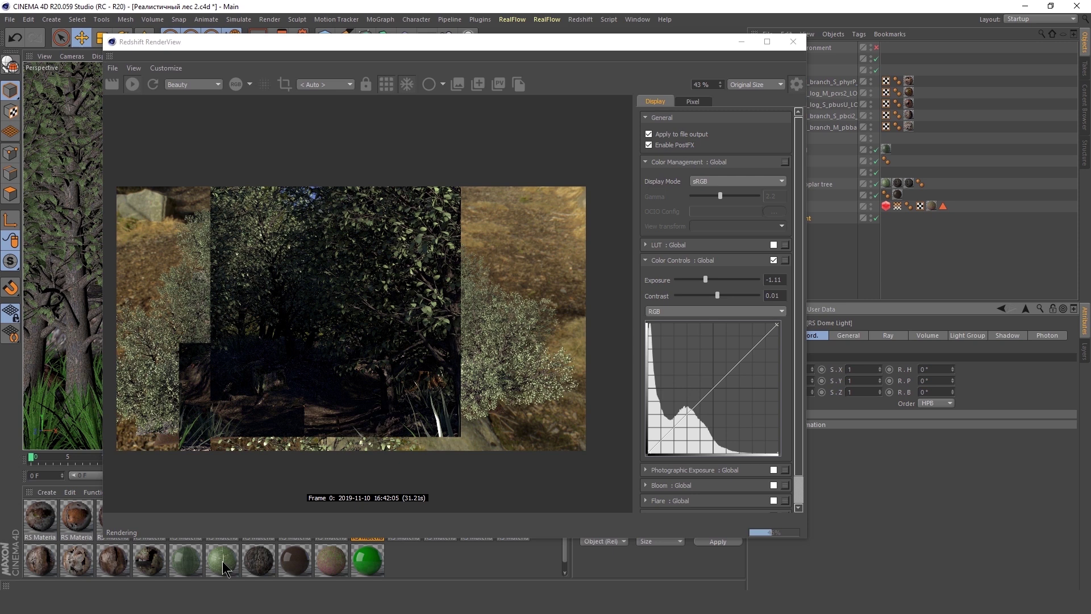
double_click(222, 559)
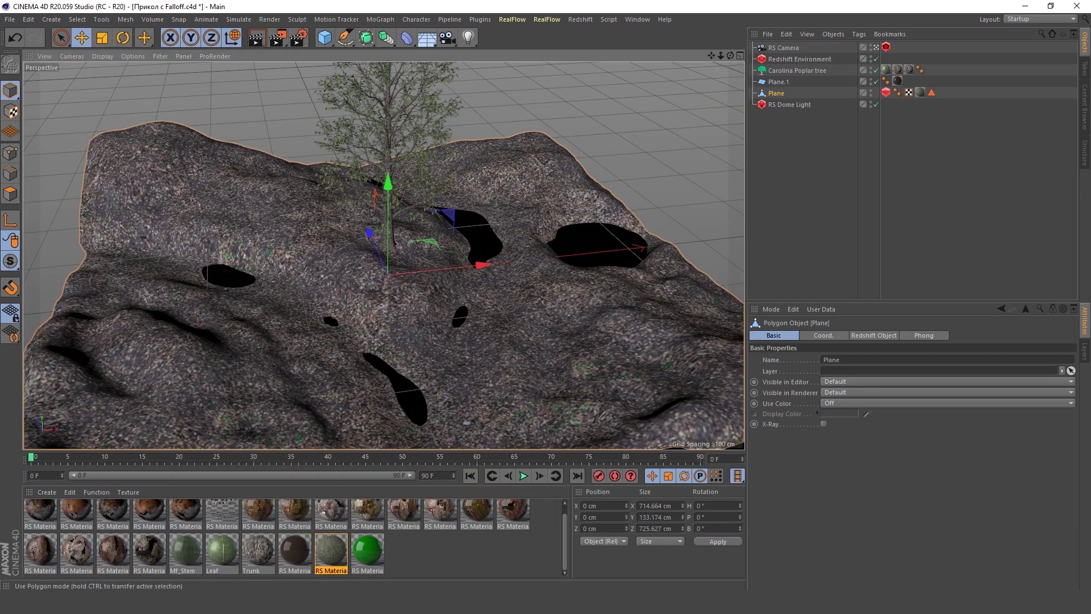
Give the terrain polygons around the tree base 100% vertex weight.
left_click(10, 193)
key("9")
left_click(391, 262)
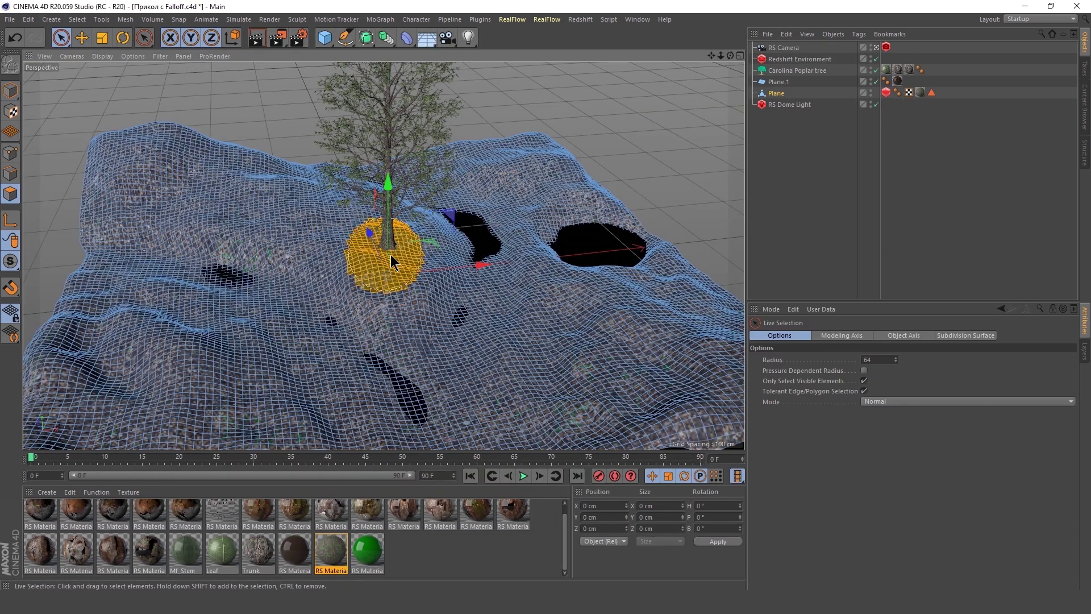
left_click(87, 19)
left_click(130, 331)
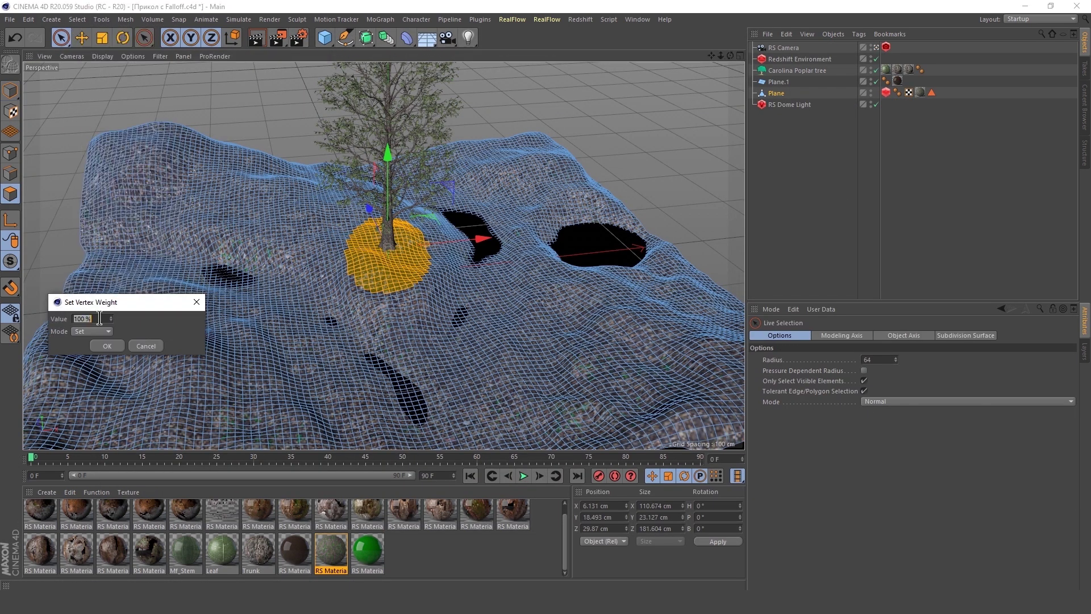
left_click(107, 346)
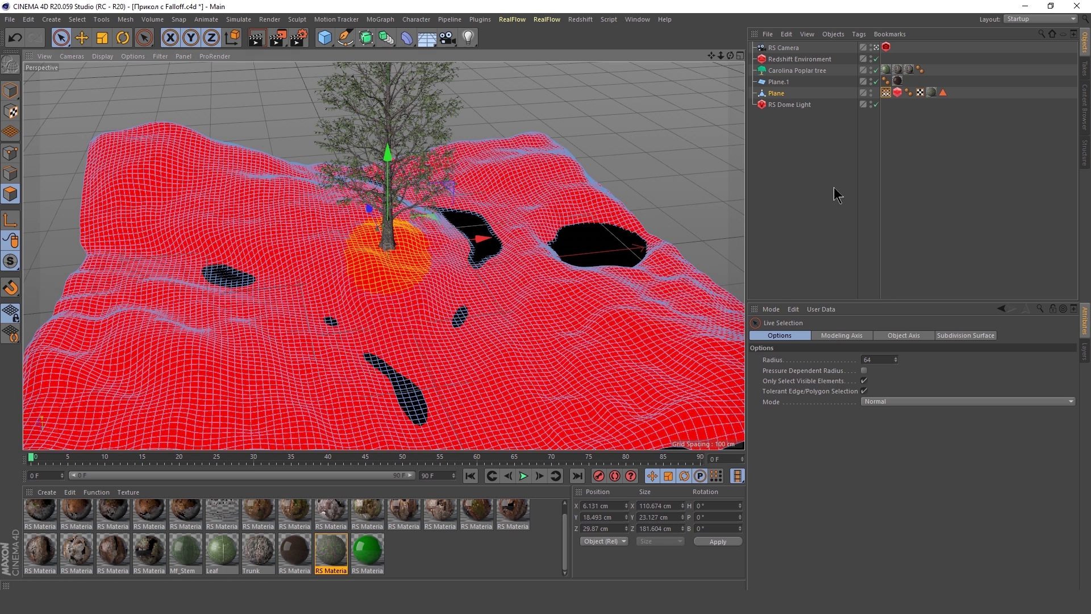
Enable Use Fields on the Vertex Map tag and add a roughly 36 cm Spherical Field for the poplar.
left_click(831, 162)
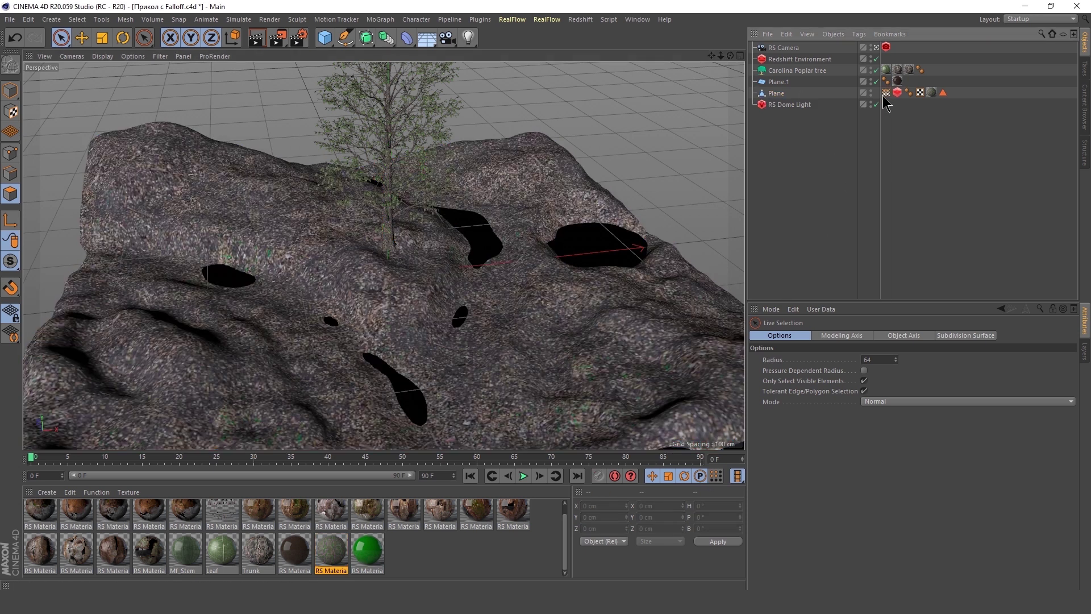
left_click(884, 94)
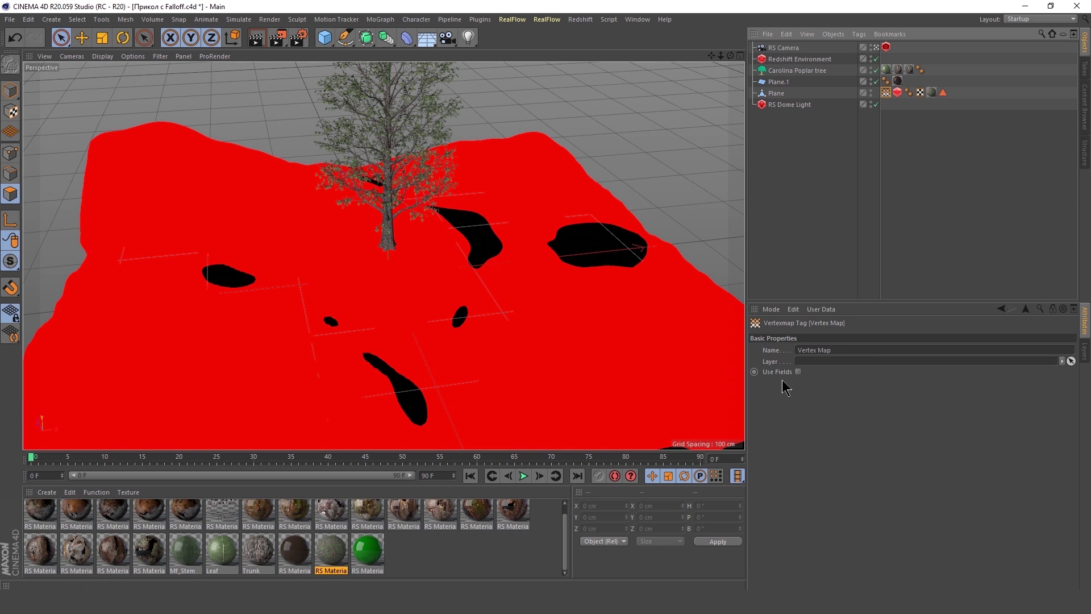
left_click(797, 371)
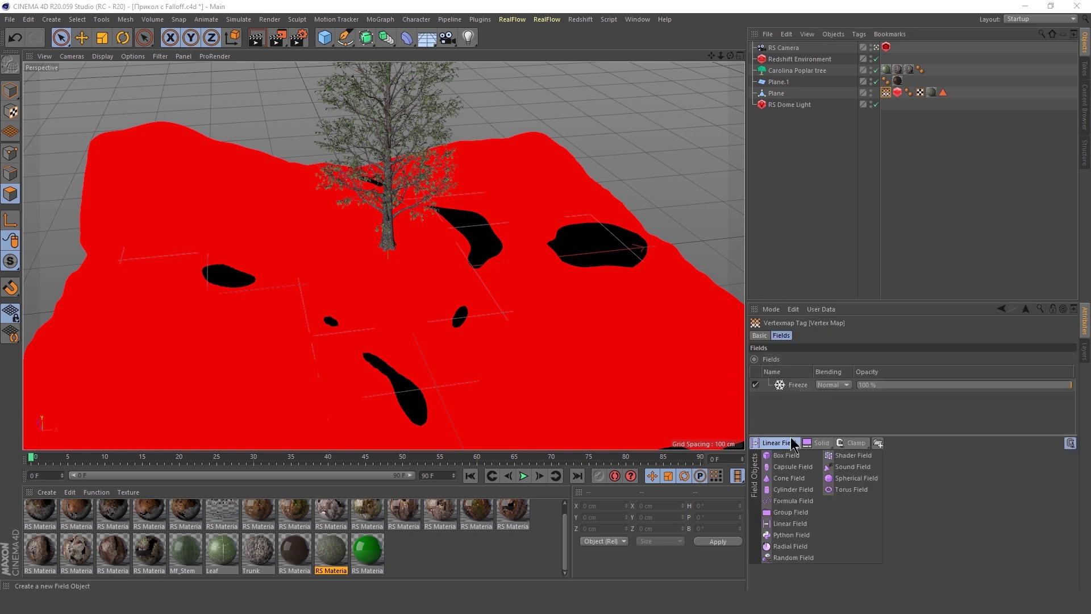
left_click(852, 477)
scroll(360, 275, "up", 5)
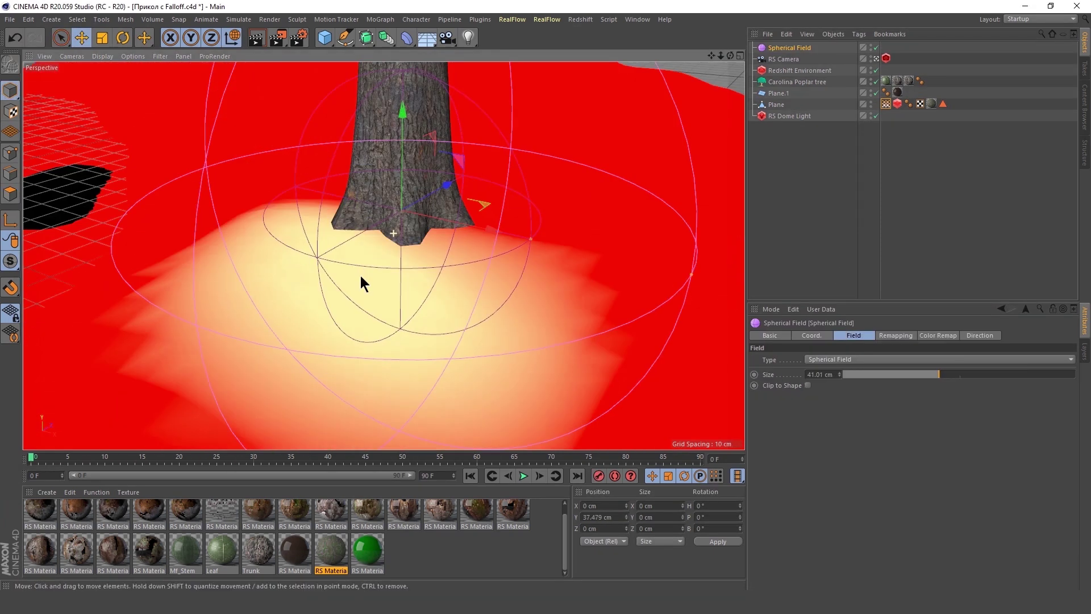
left_click_drag(445, 234, 477, 239)
scroll(329, 133, "down", 3)
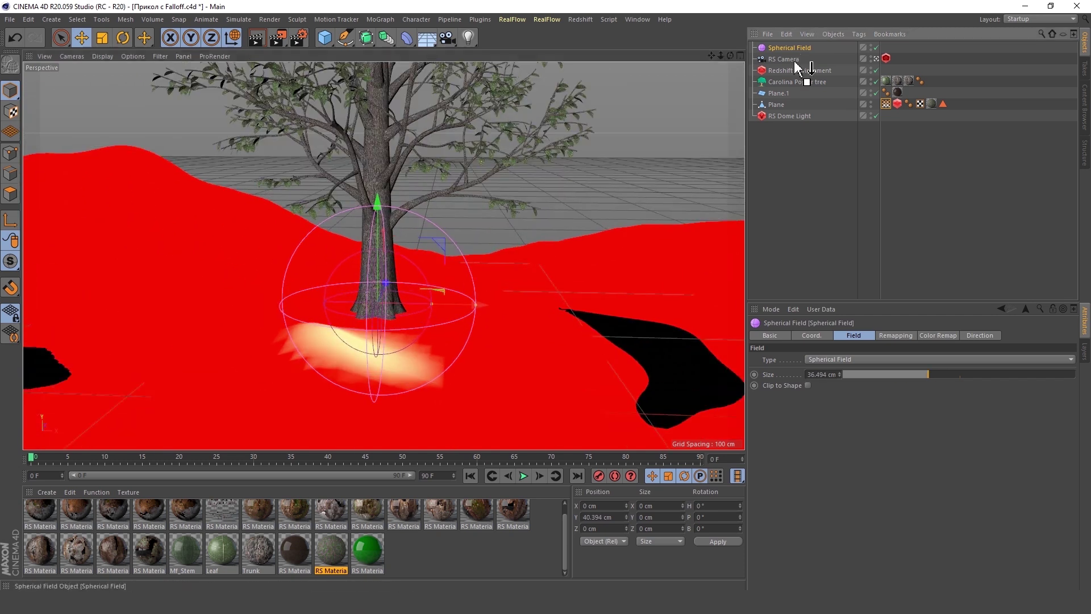
left_click(796, 69)
scroll(381, 278, "down", 3)
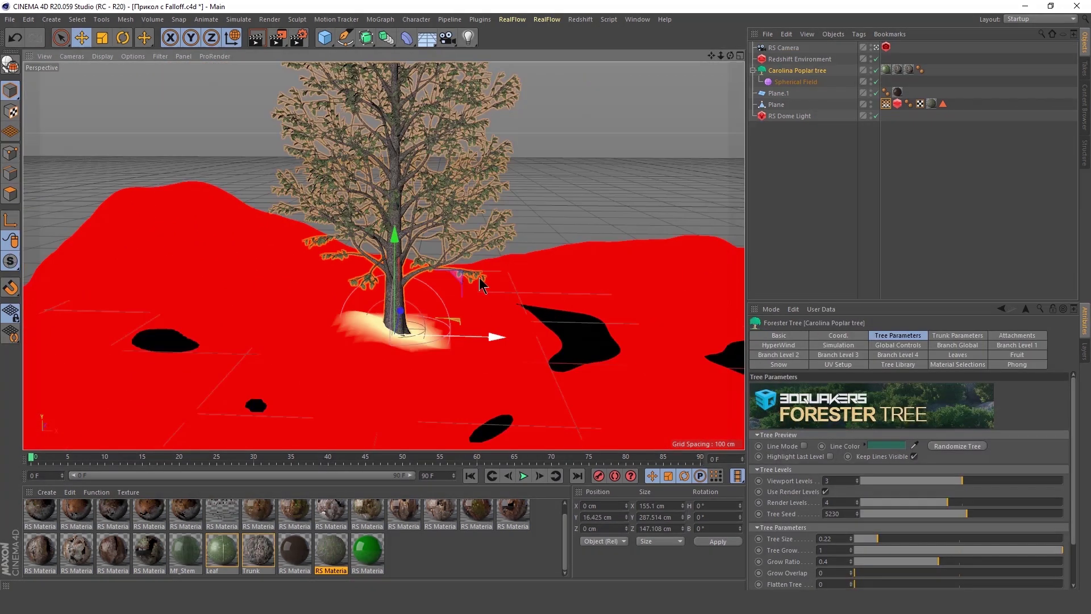
left_click(326, 547)
Bring up RS Material.1's shader graph to inspect its Vertex Map attribute node.
double_click(326, 546)
left_click_drag(507, 185, 466, 165)
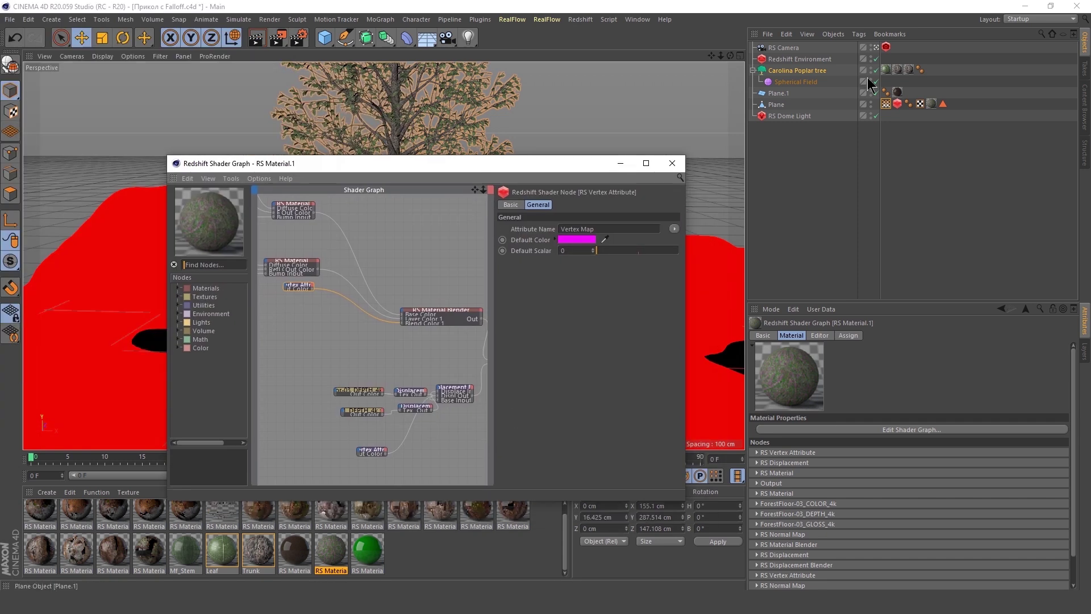